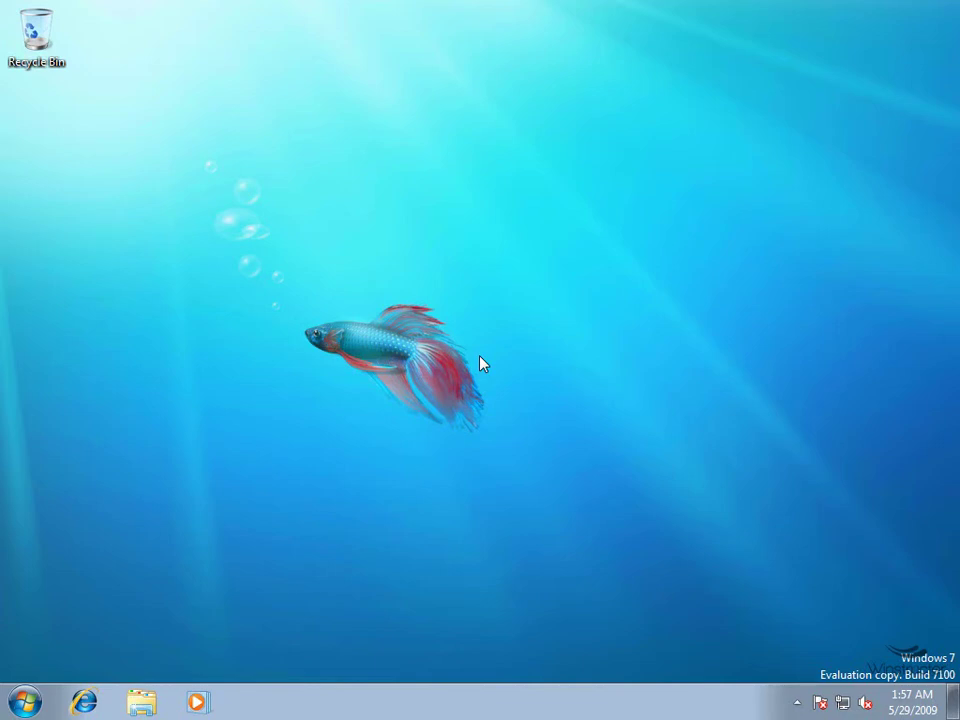
- Open the network share \\dc01\c$ in a file browser window
{"action": "left_click", "coordinate": [25, 702]}
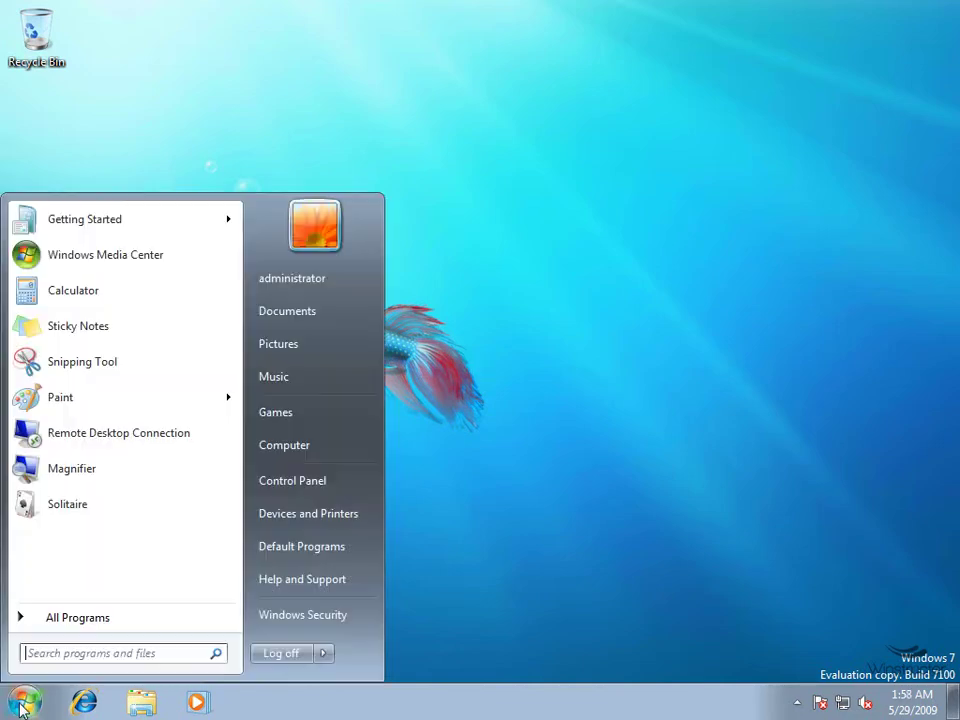
{"action": "left_click", "coordinate": [316, 453]}
{"action": "left_click_drag", "start_coordinate": [292, 28], "coordinate": [360, 54]}
{"action": "left_click", "coordinate": [349, 67]}
{"action": "type", "text": "\\\\"}
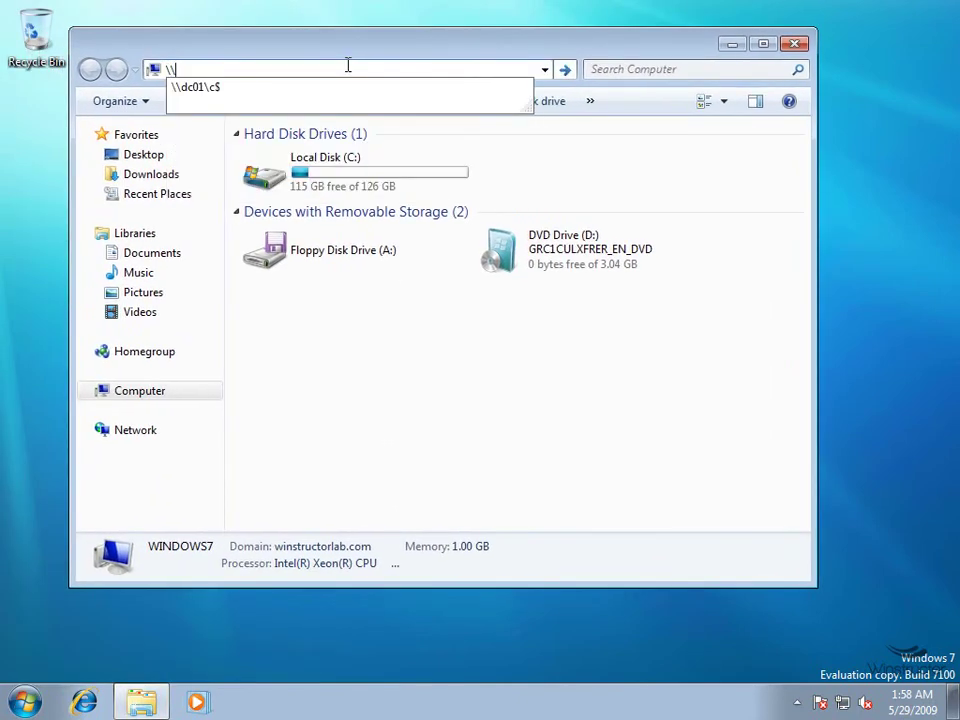
{"action": "type", "text": "dc01\\c$"}
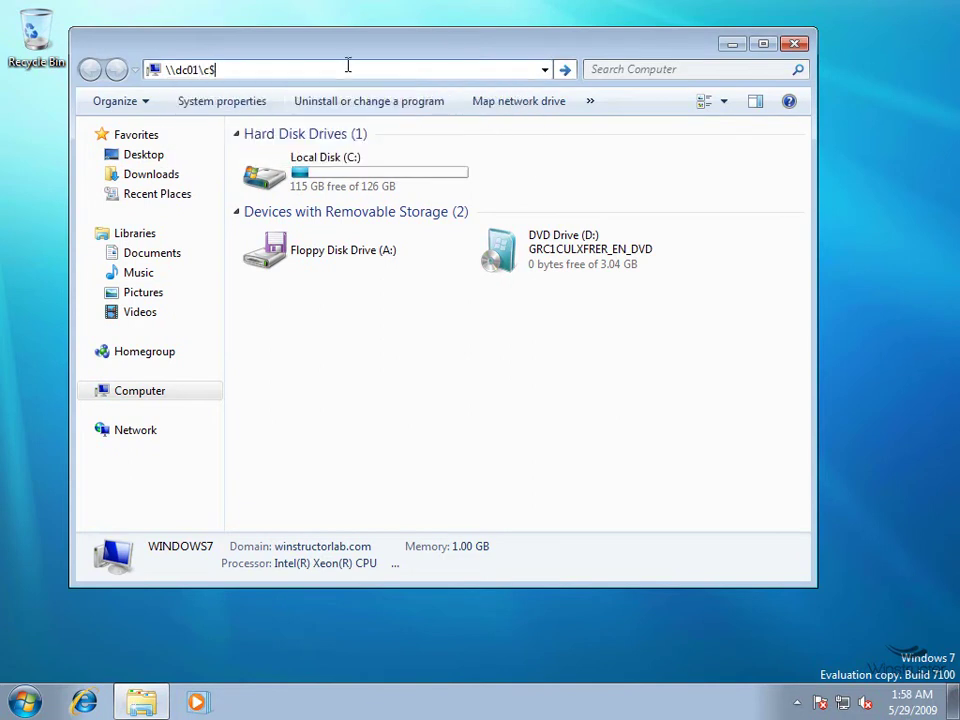
{"action": "key", "text": "Return"}
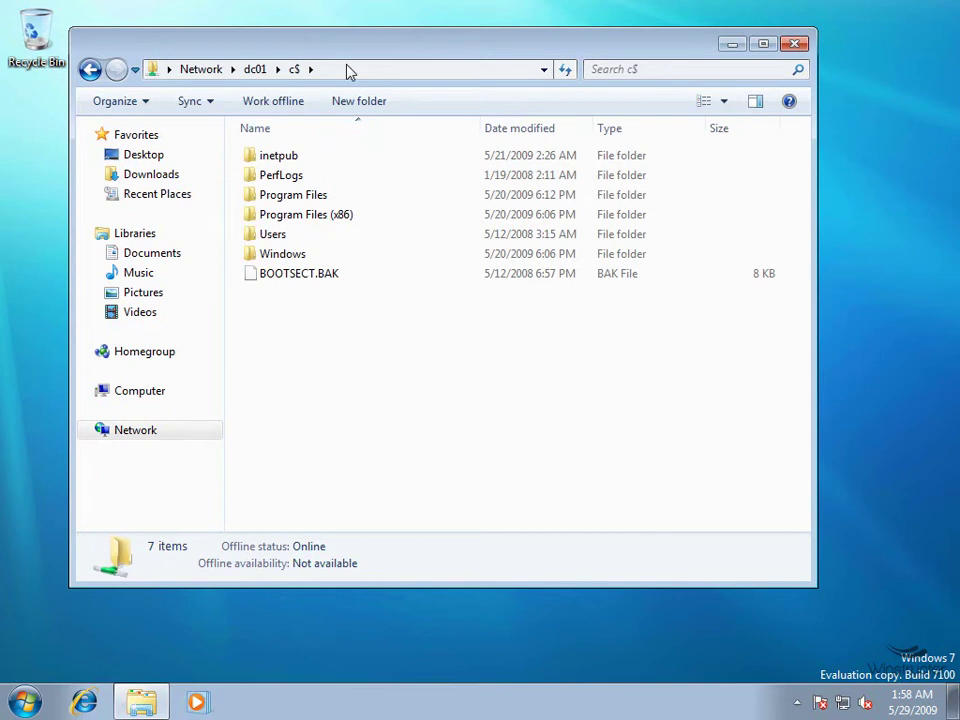
- Create a new folder named Photos in the \\dc01\c$ share
{"action": "right_click", "coordinate": [338, 334]}
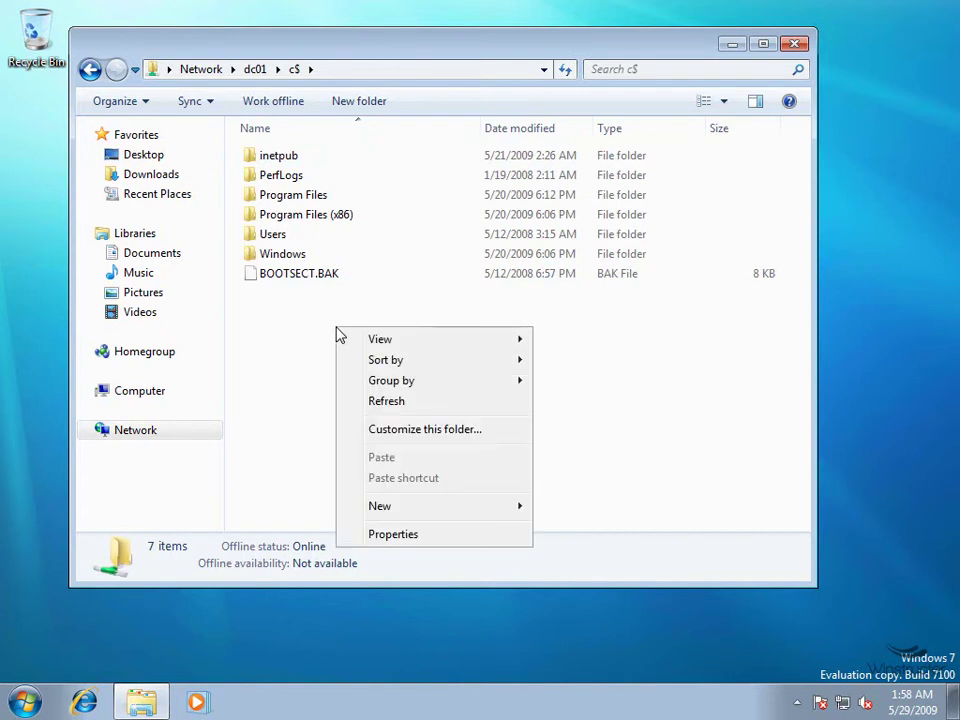
{"action": "mouse_move", "coordinate": [437, 508]}
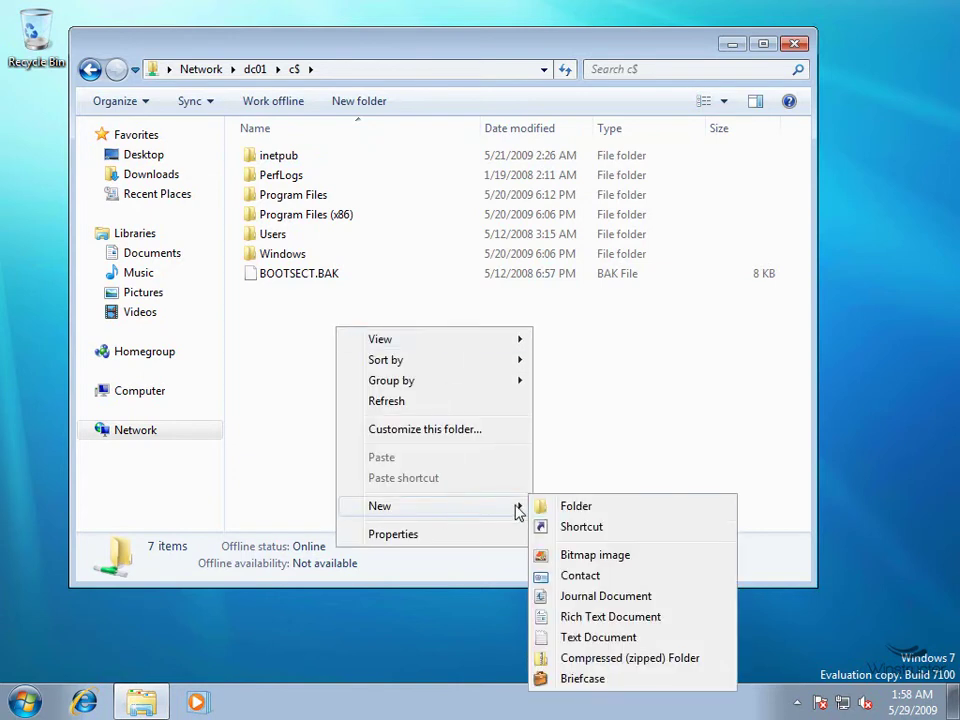
{"action": "left_click", "coordinate": [577, 507]}
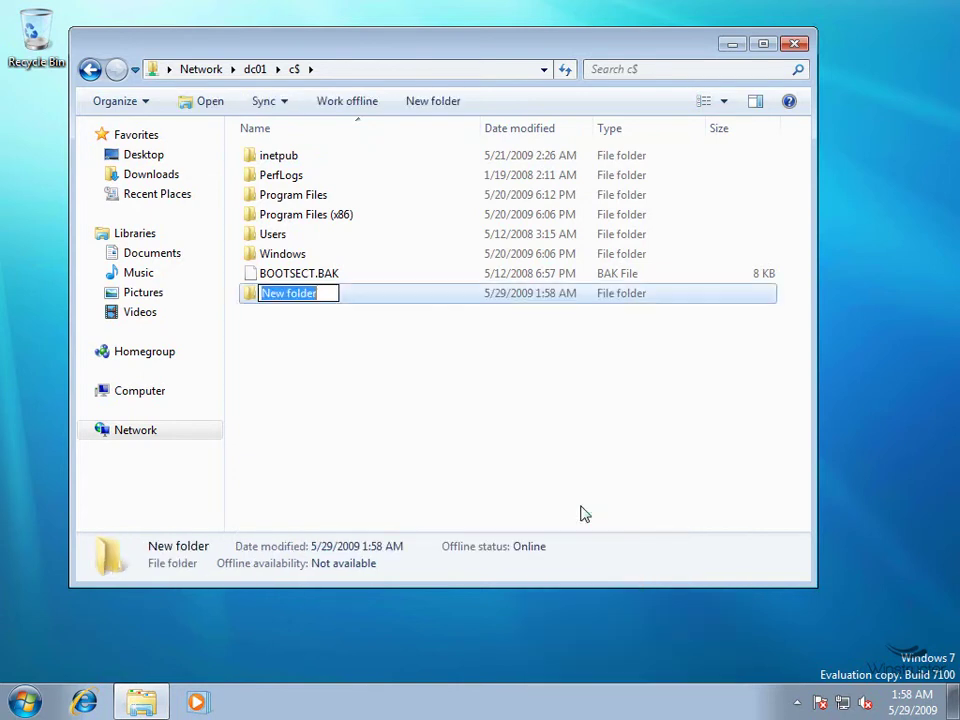
{"action": "type", "text": "Photo"}
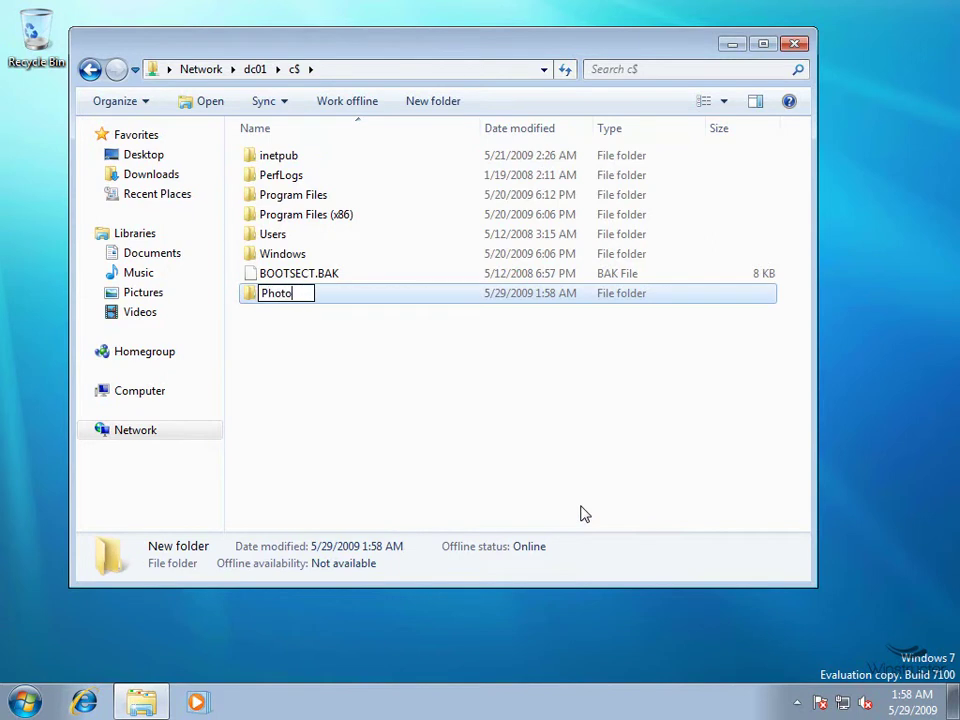
{"action": "type", "text": "s"}
{"action": "left_click", "coordinate": [564, 480]}
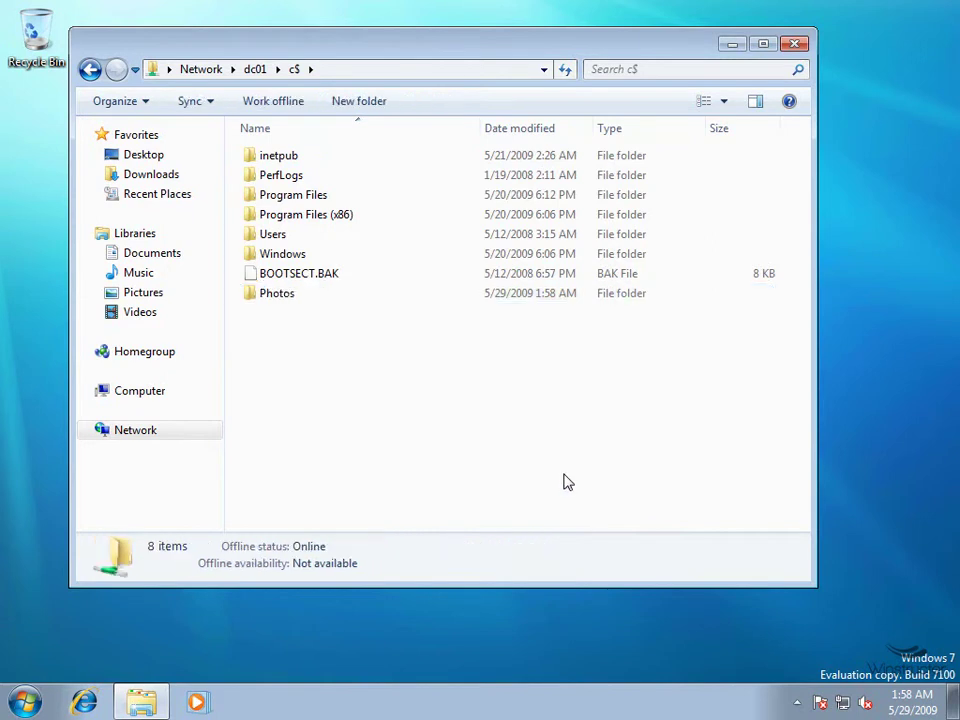
- Copy all the images from the Sample Pictures folder in the Pictures library
{"action": "left_click", "coordinate": [146, 297]}
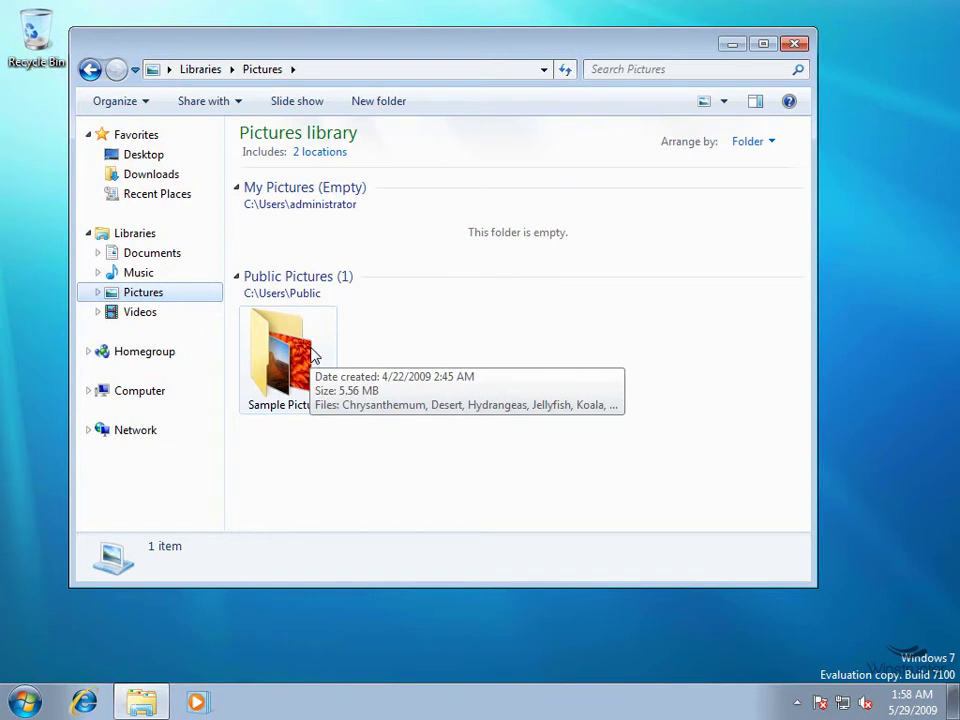
{"action": "double_click", "coordinate": [308, 355]}
{"action": "left_click_drag", "start_coordinate": [787, 410], "coordinate": [285, 210]}
{"action": "right_click", "coordinate": [285, 212]}
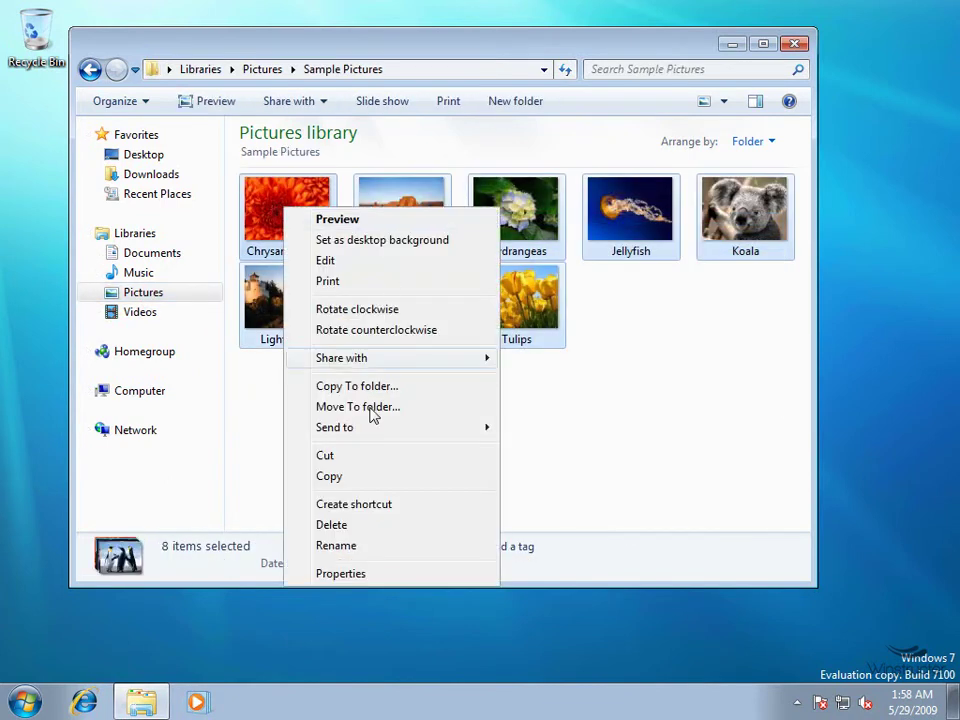
{"action": "left_click", "coordinate": [358, 482]}
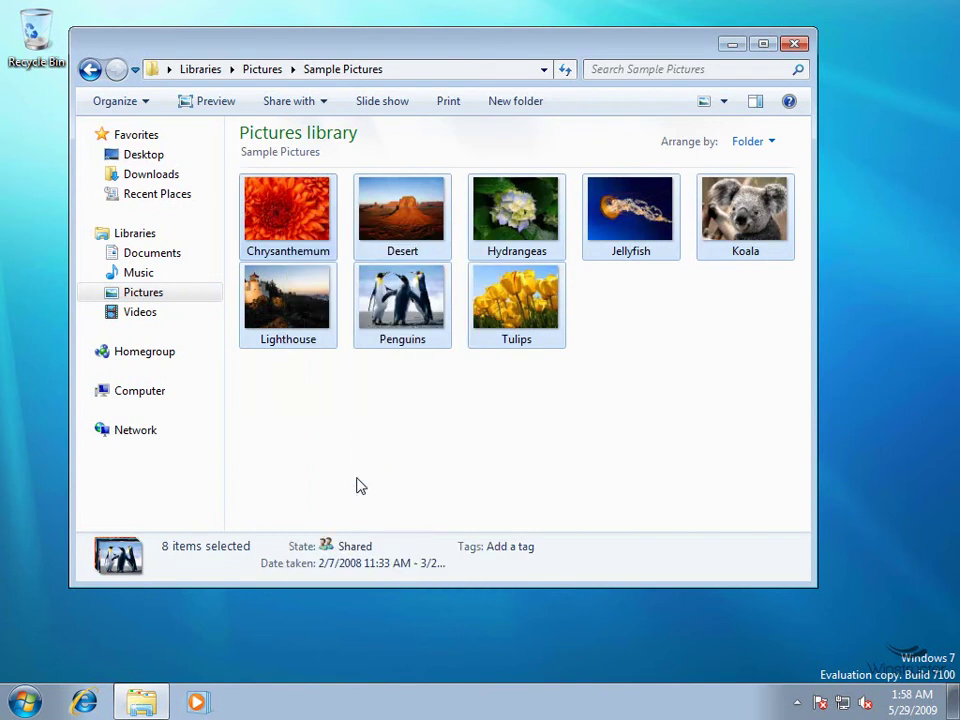
- Paste the copied images into the Photos folder on the \\dc01\c$ share
{"action": "left_click", "coordinate": [90, 70]}
{"action": "left_click", "coordinate": [90, 70]}
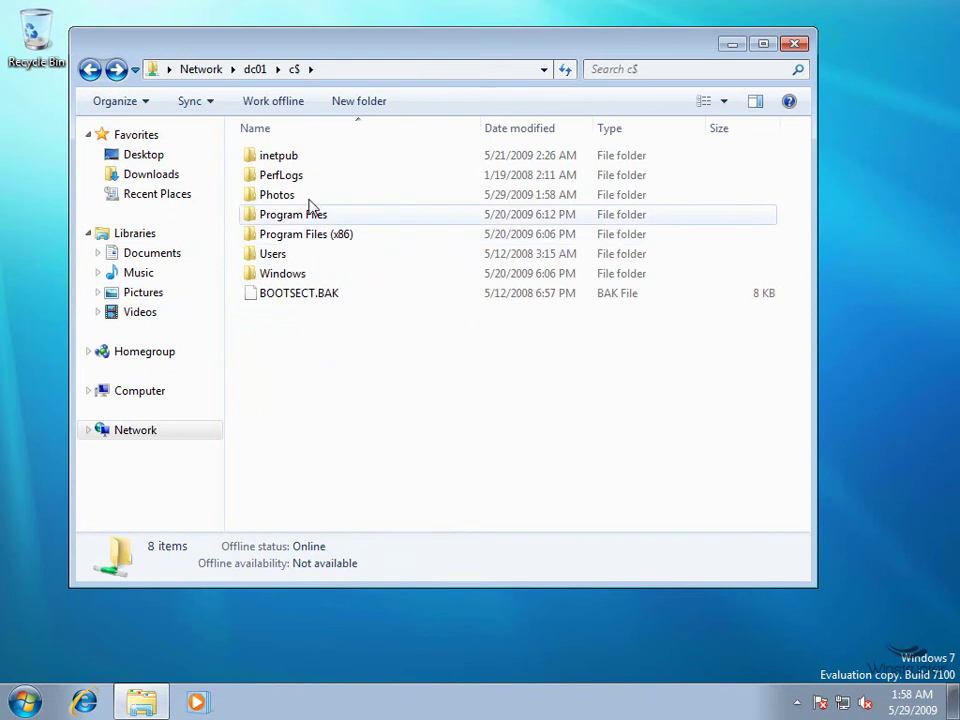
{"action": "double_click", "coordinate": [277, 195]}
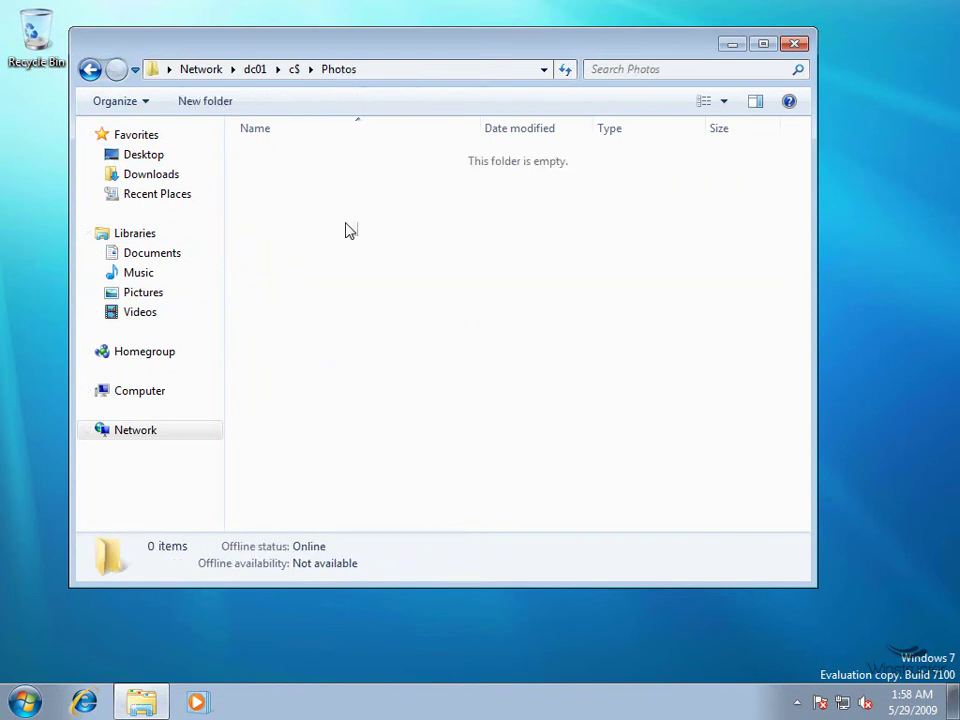
{"action": "right_click", "coordinate": [346, 224]}
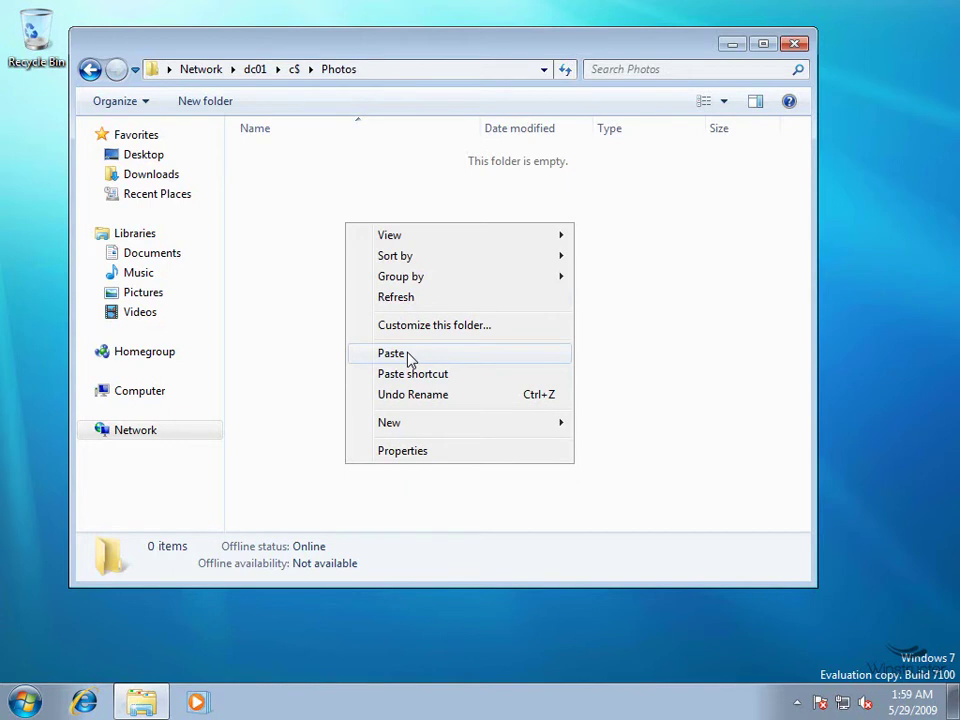
{"action": "left_click", "coordinate": [391, 353]}
{"action": "left_click", "coordinate": [411, 360]}
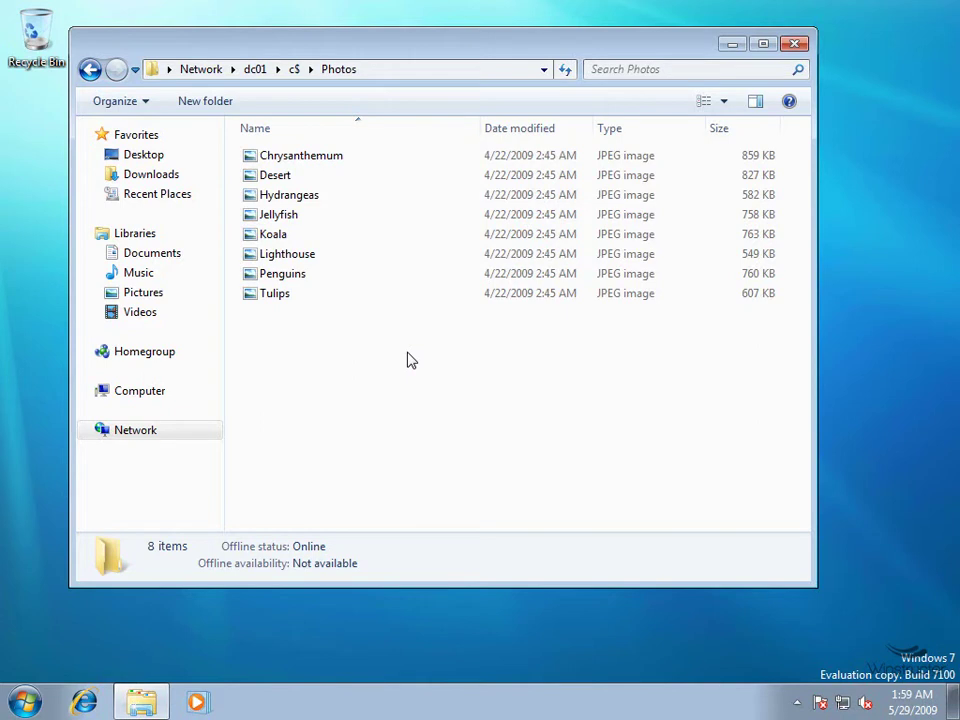
- Open the Pictures library's location settings and start adding another folder to it
{"action": "left_click", "coordinate": [128, 236]}
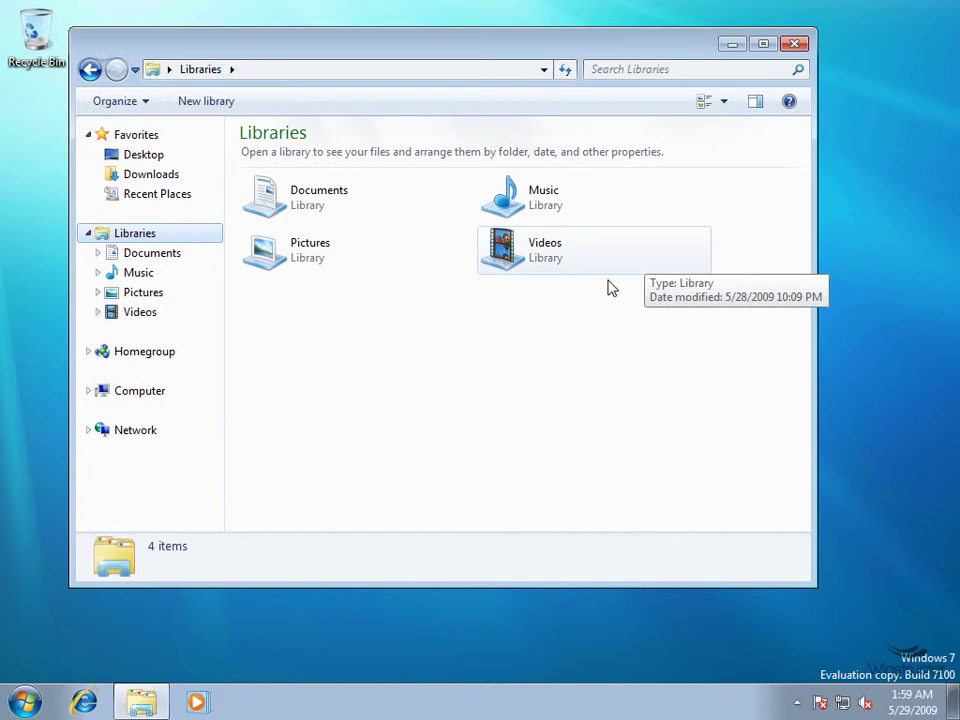
{"action": "double_click", "coordinate": [293, 254]}
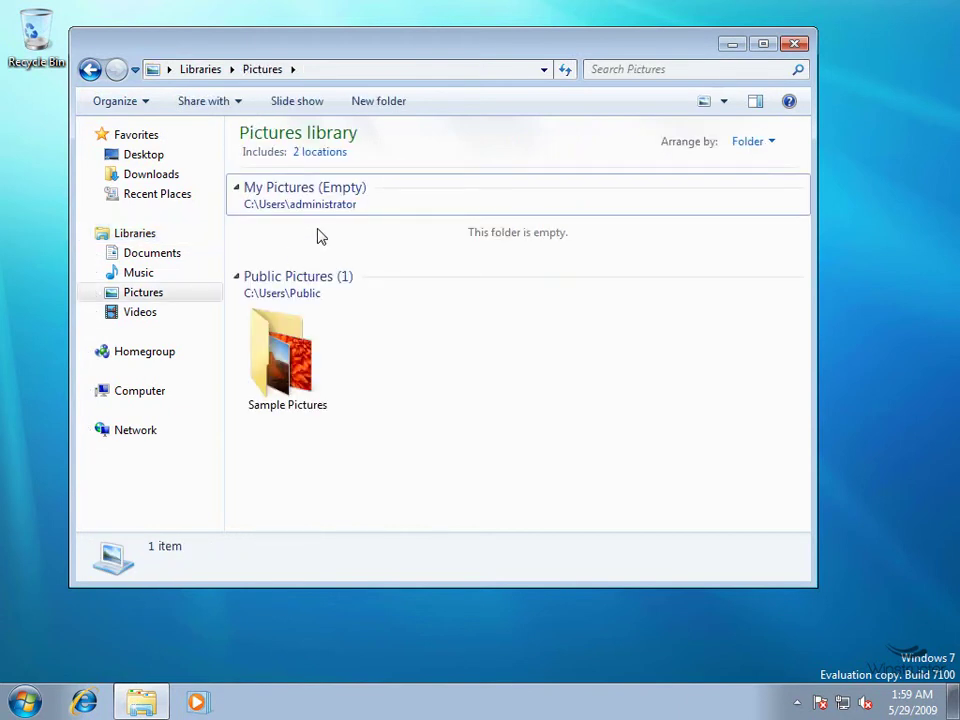
{"action": "mouse_move", "coordinate": [311, 165]}
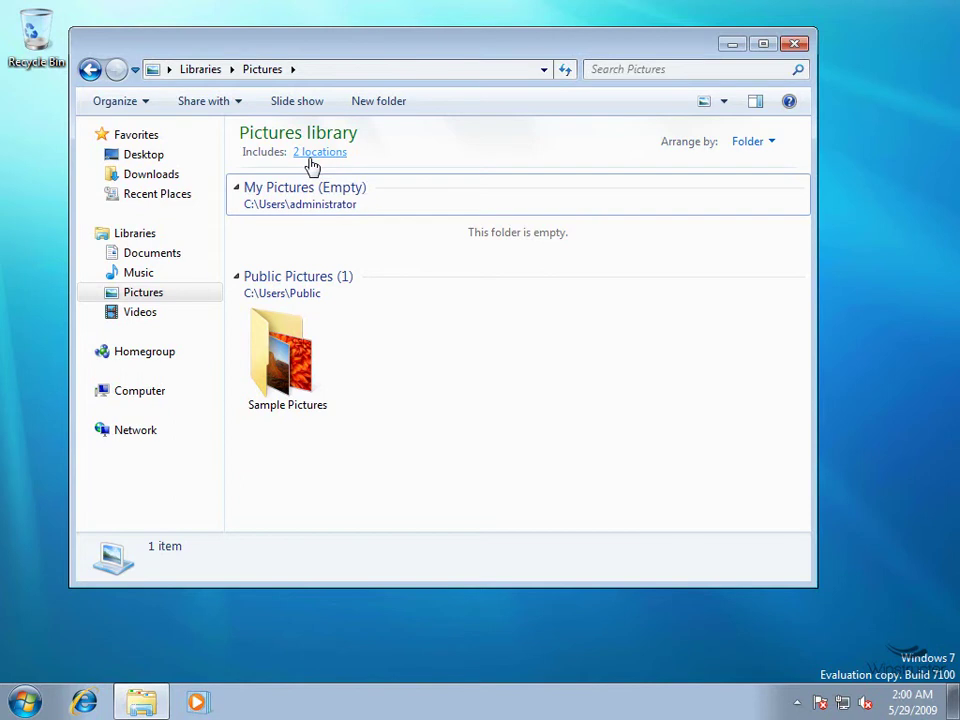
{"action": "left_click", "coordinate": [318, 152]}
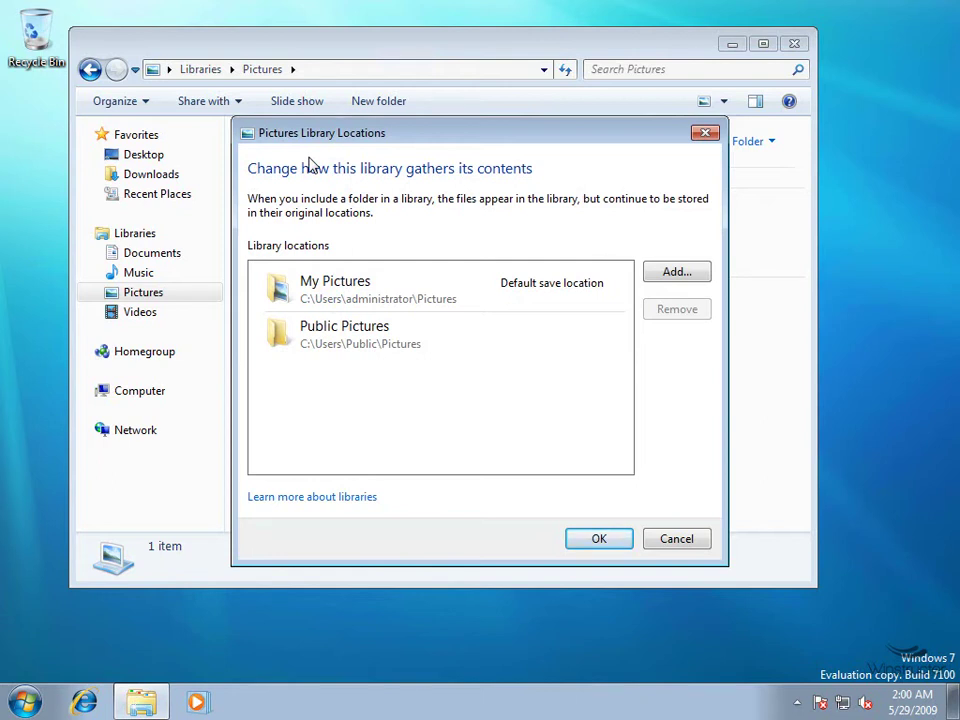
{"action": "left_click", "coordinate": [688, 278]}
{"action": "left_click_drag", "start_coordinate": [555, 148], "coordinate": [515, 113]}
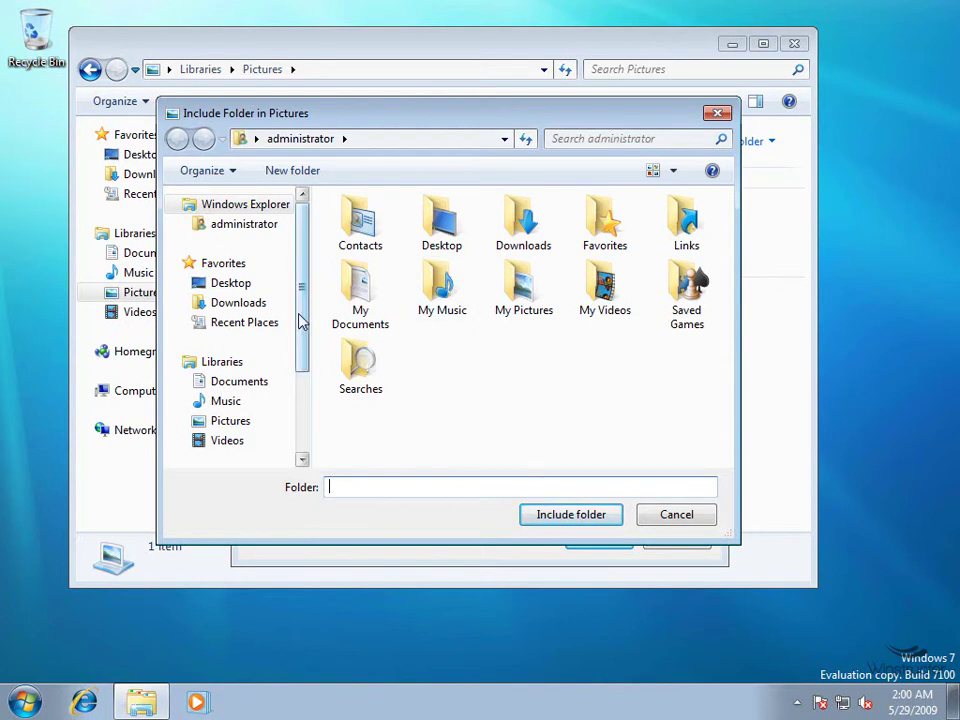
- Create a new folder named Photos on Local Disk (C:) from within the folder selection dialog
{"action": "left_click_drag", "start_coordinate": [300, 320], "coordinate": [287, 439]}
{"action": "left_click", "coordinate": [222, 392]}
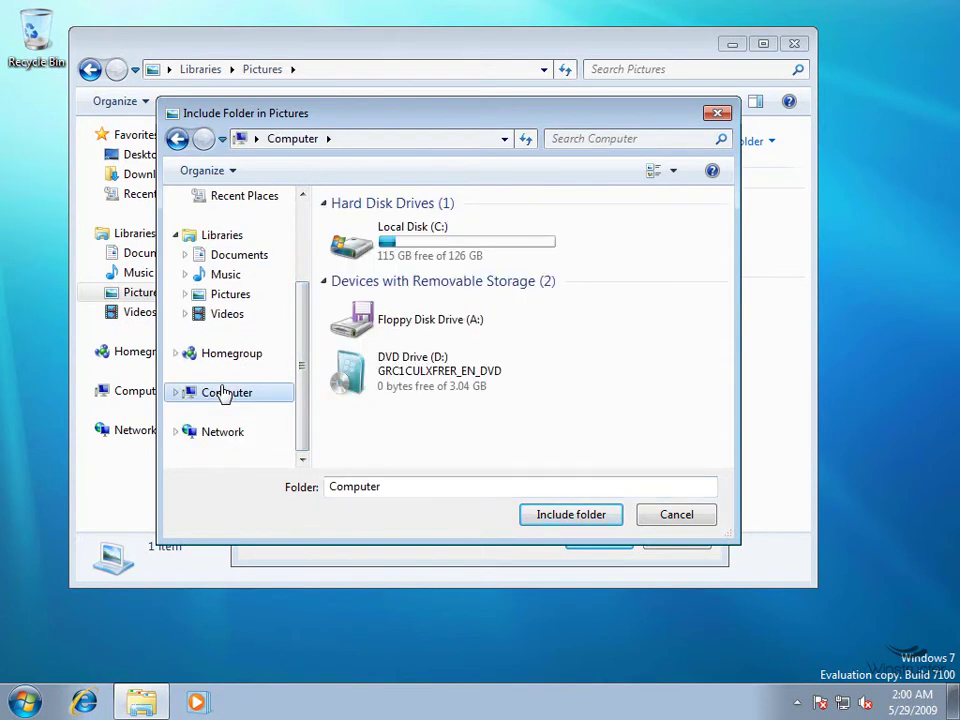
{"action": "double_click", "coordinate": [370, 254]}
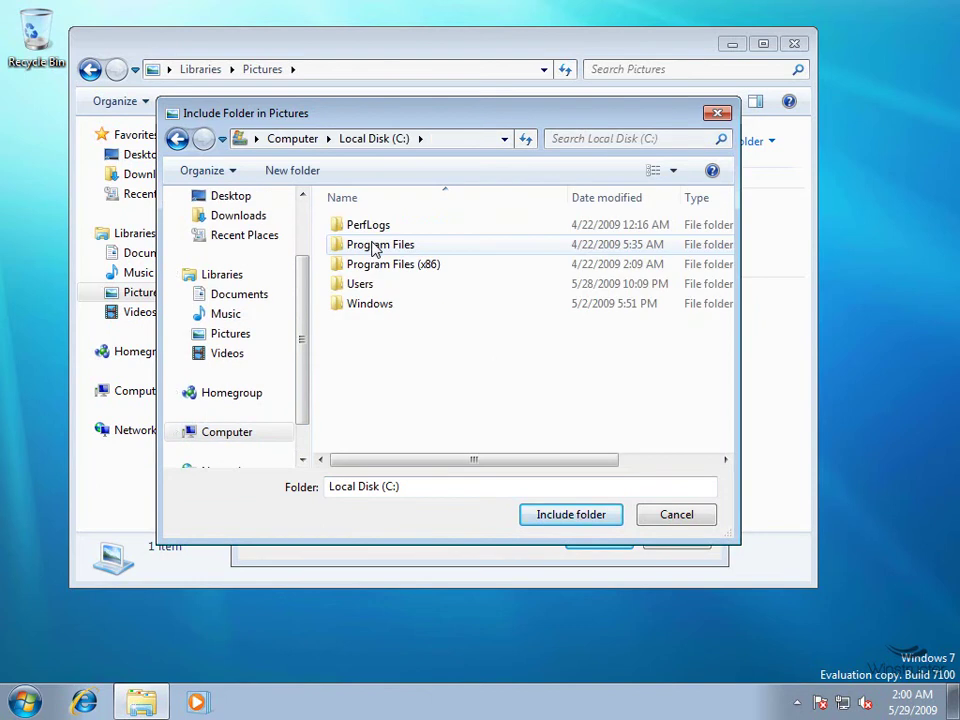
{"action": "right_click", "coordinate": [390, 330]}
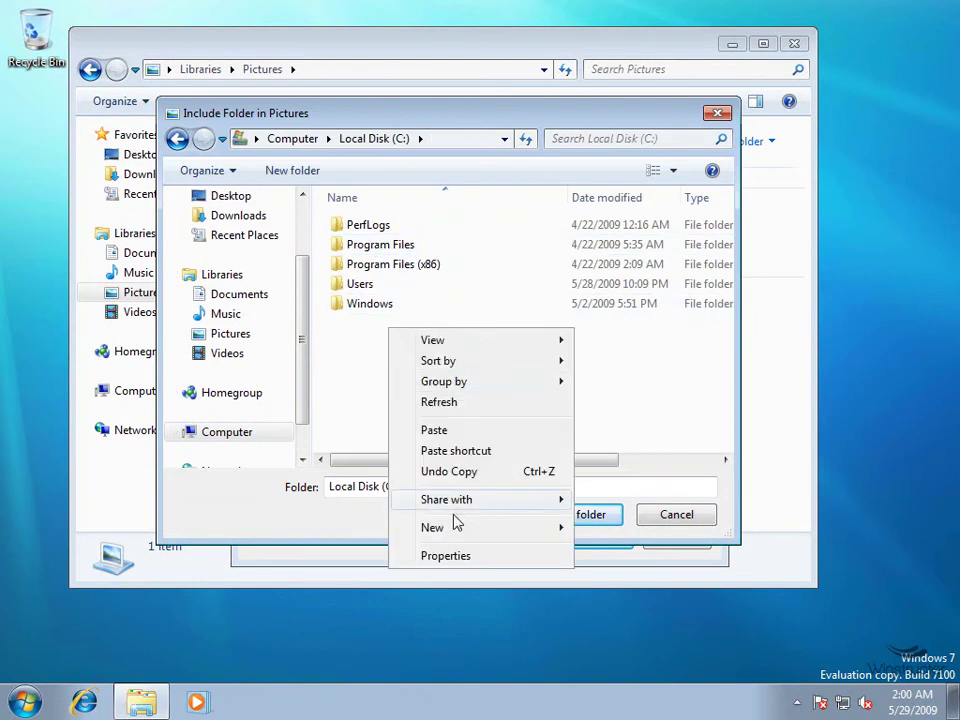
{"action": "mouse_move", "coordinate": [452, 530]}
{"action": "left_click", "coordinate": [602, 530]}
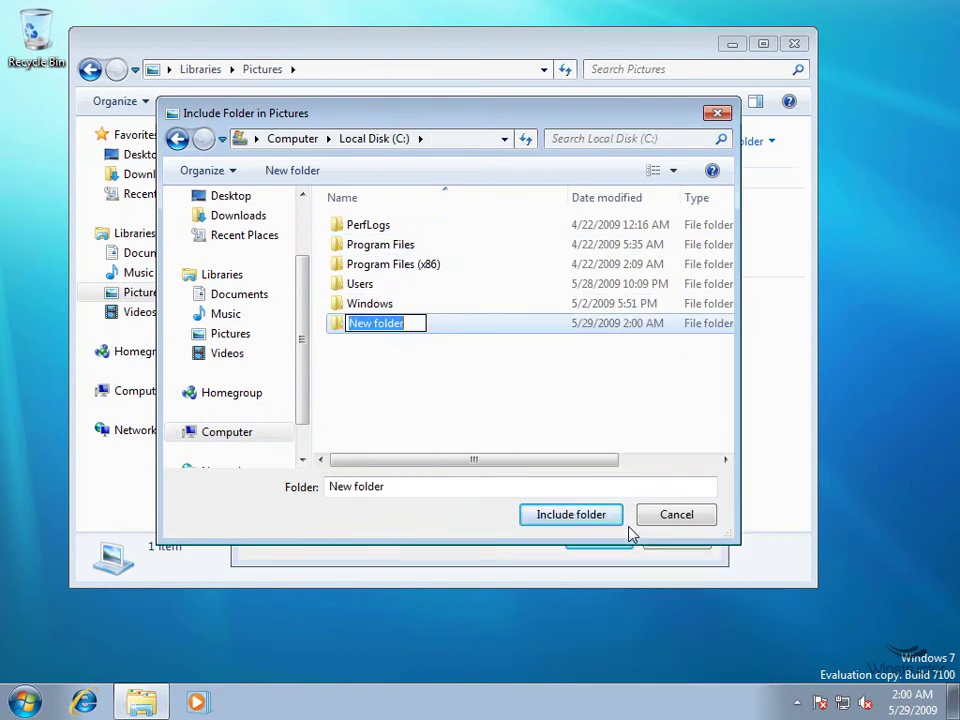
{"action": "type", "text": "Photos"}
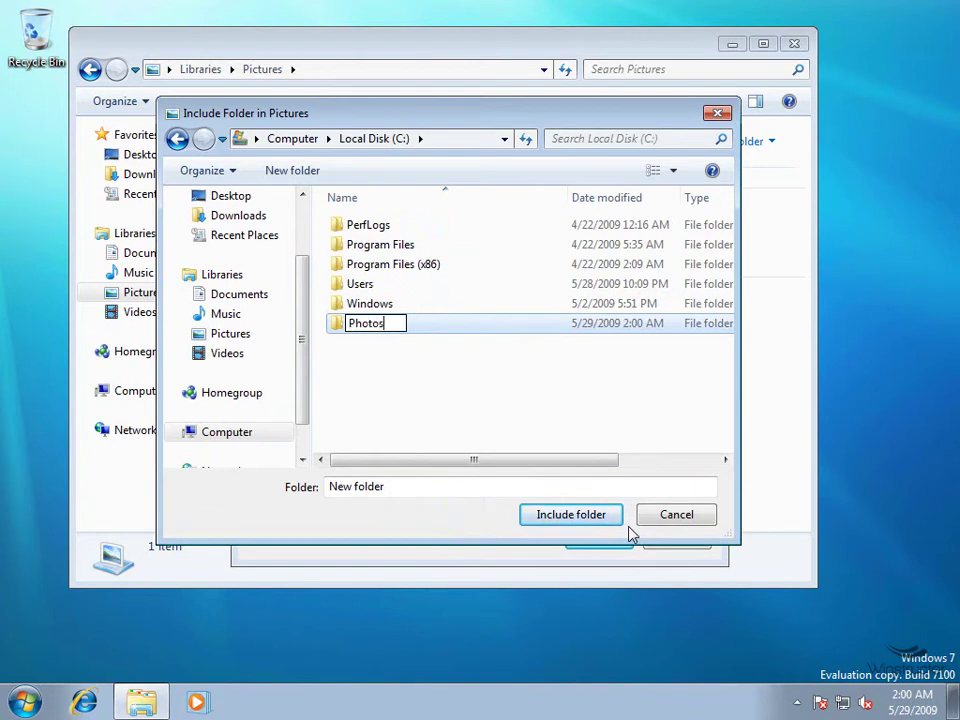
- Include the C:\Photos folder in the Pictures library and save the library locations
{"action": "double_click", "coordinate": [379, 332]}
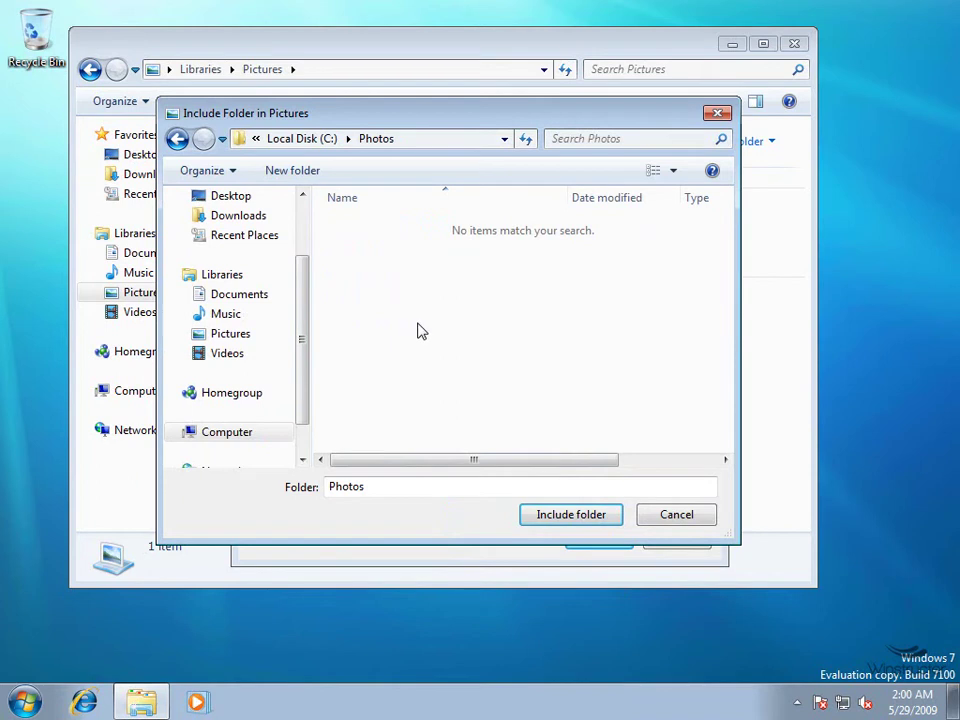
{"action": "left_click", "coordinate": [560, 516]}
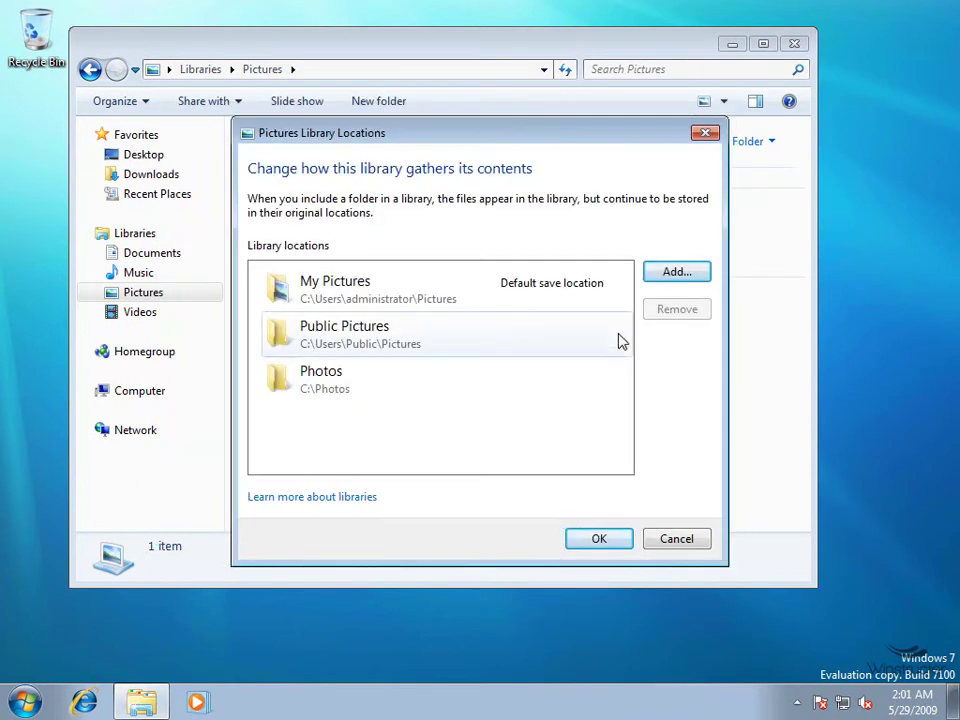
{"action": "left_click", "coordinate": [600, 537]}
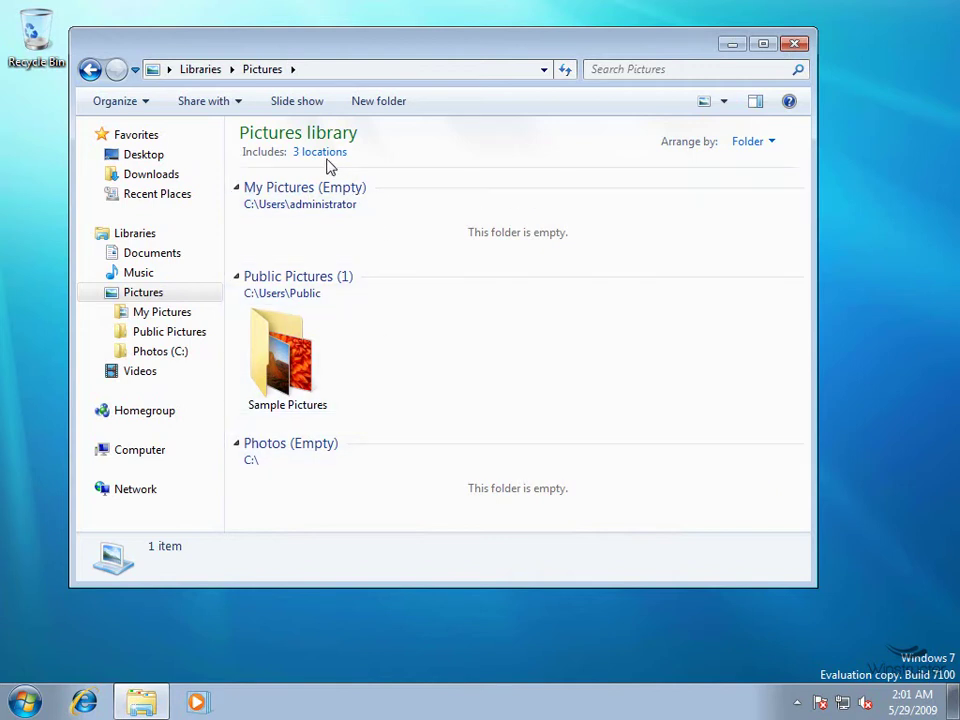
- Try to include the network folder \\dc01\c$\Photos as another location in the Pictures library
{"action": "mouse_move", "coordinate": [307, 162]}
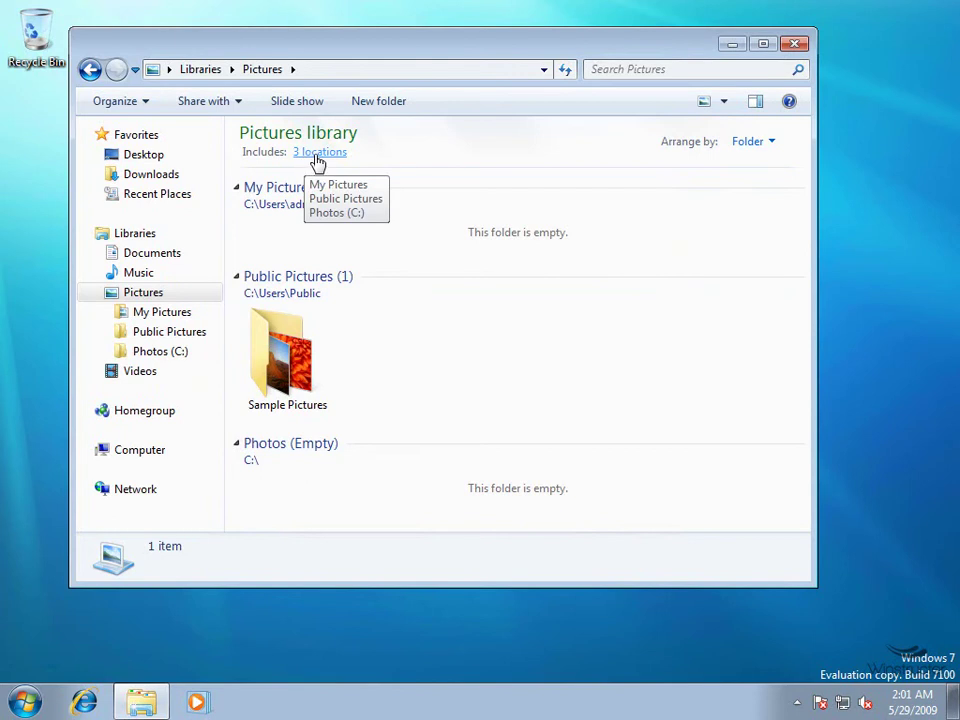
{"action": "left_click", "coordinate": [338, 162]}
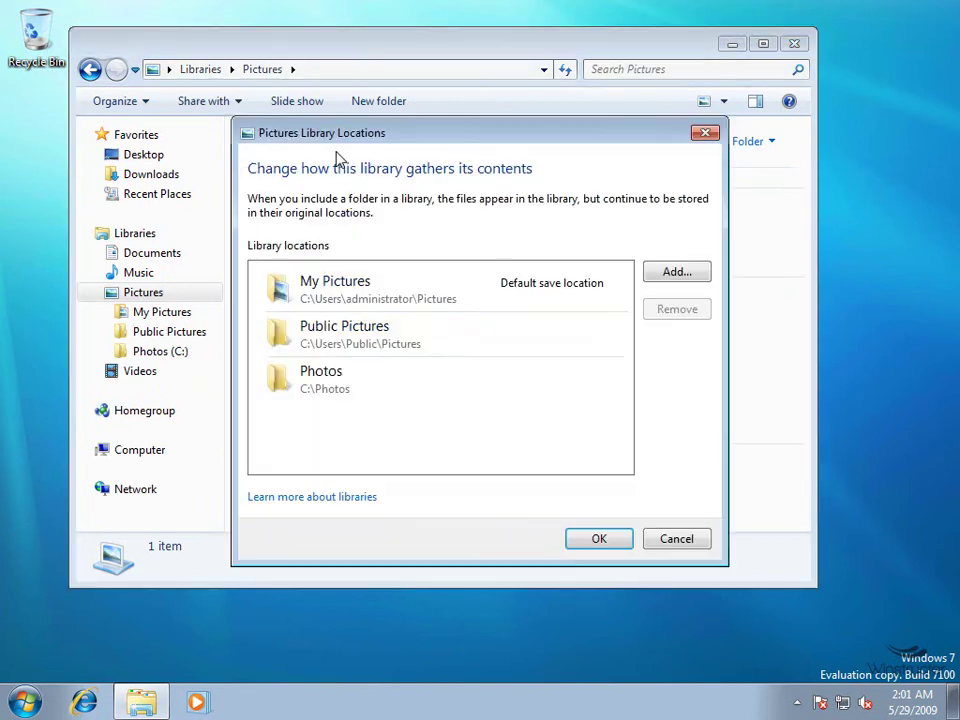
{"action": "left_click", "coordinate": [688, 274]}
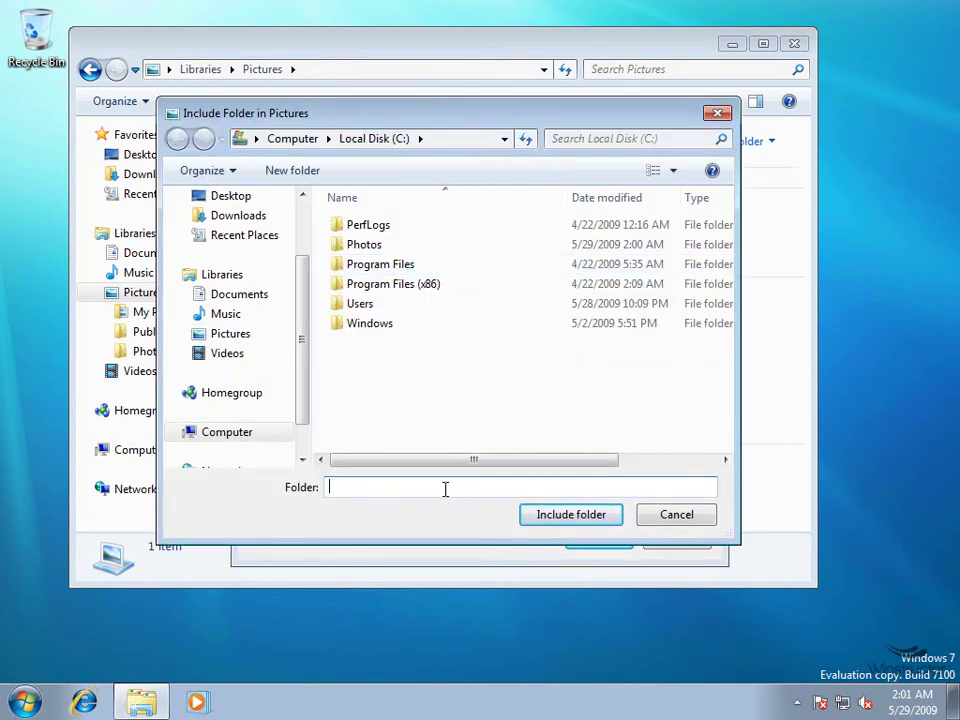
{"action": "type", "text": "\\\\dc01\\c$"}
{"action": "key", "text": "Return"}
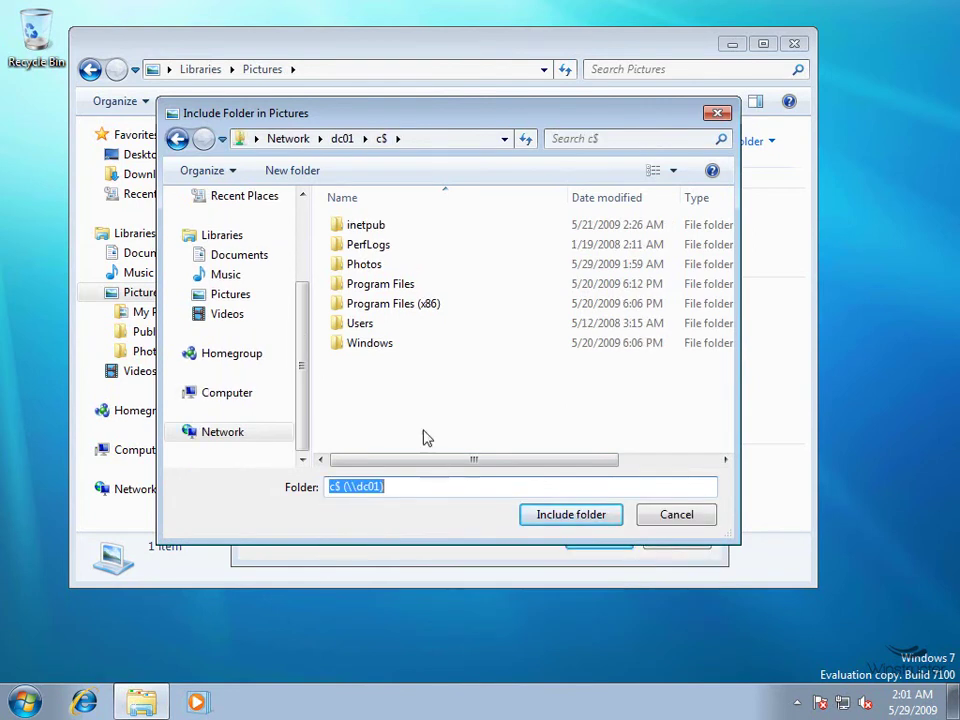
{"action": "left_click", "coordinate": [366, 267]}
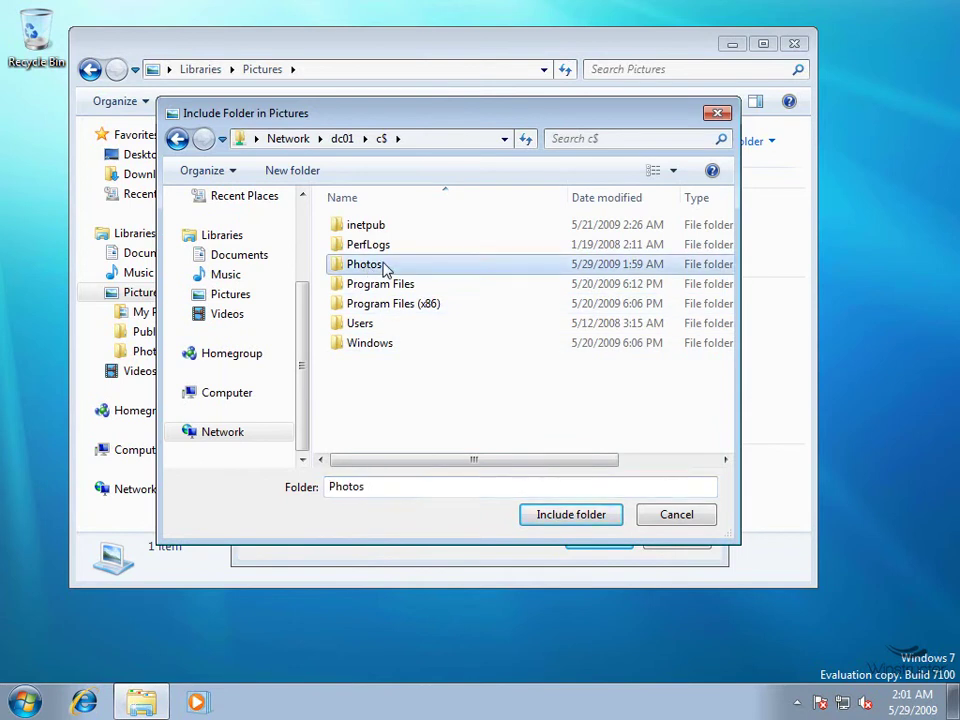
{"action": "double_click", "coordinate": [378, 268]}
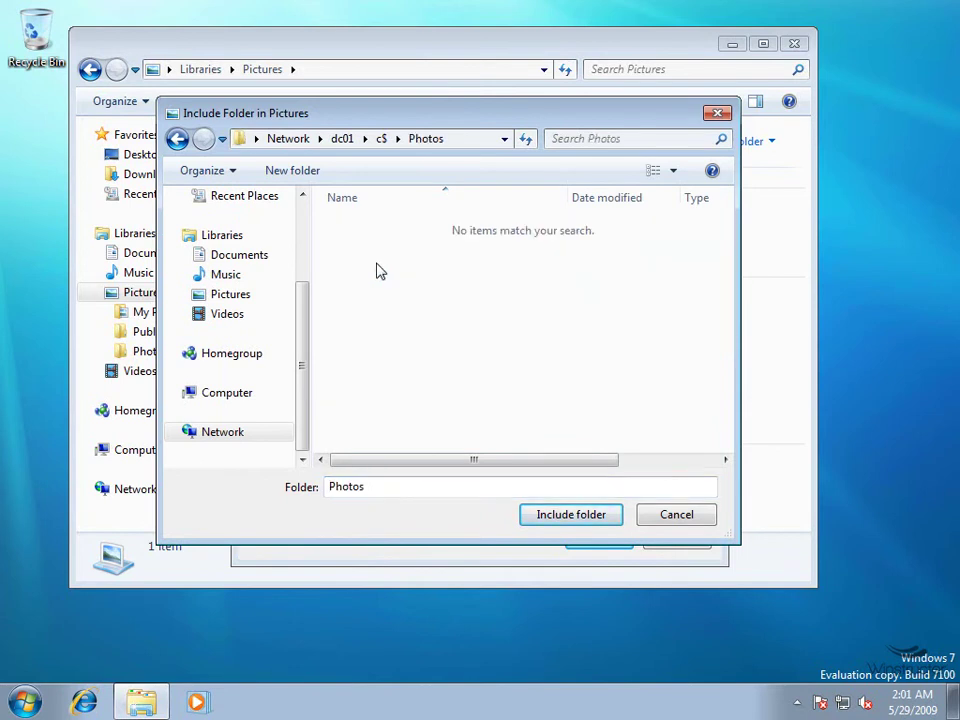
{"action": "left_click", "coordinate": [578, 515]}
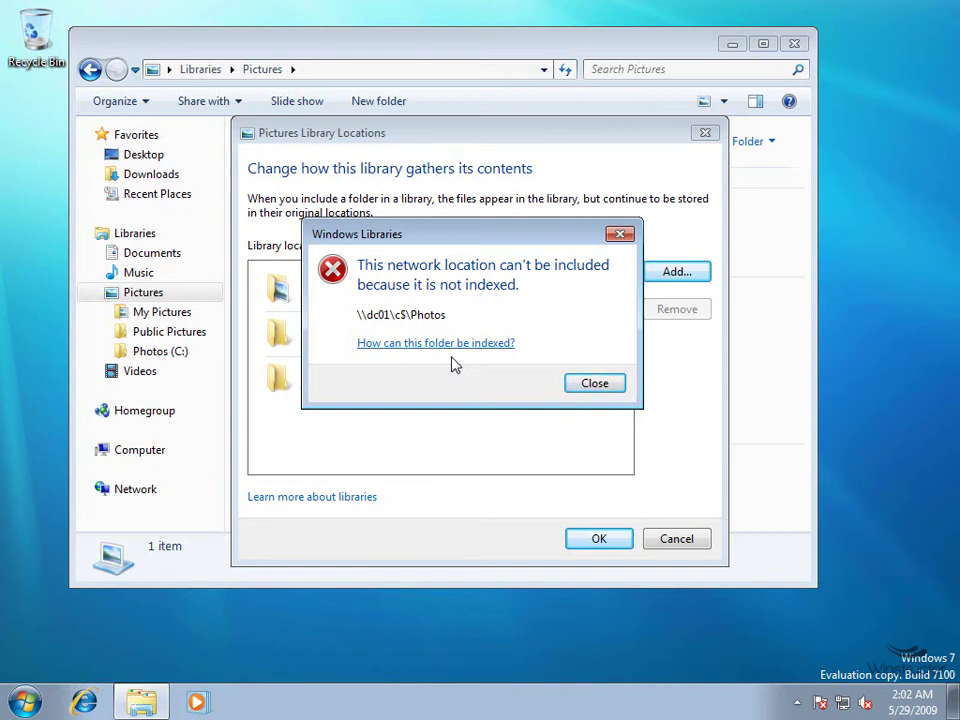
{"action": "left_click", "coordinate": [612, 388]}
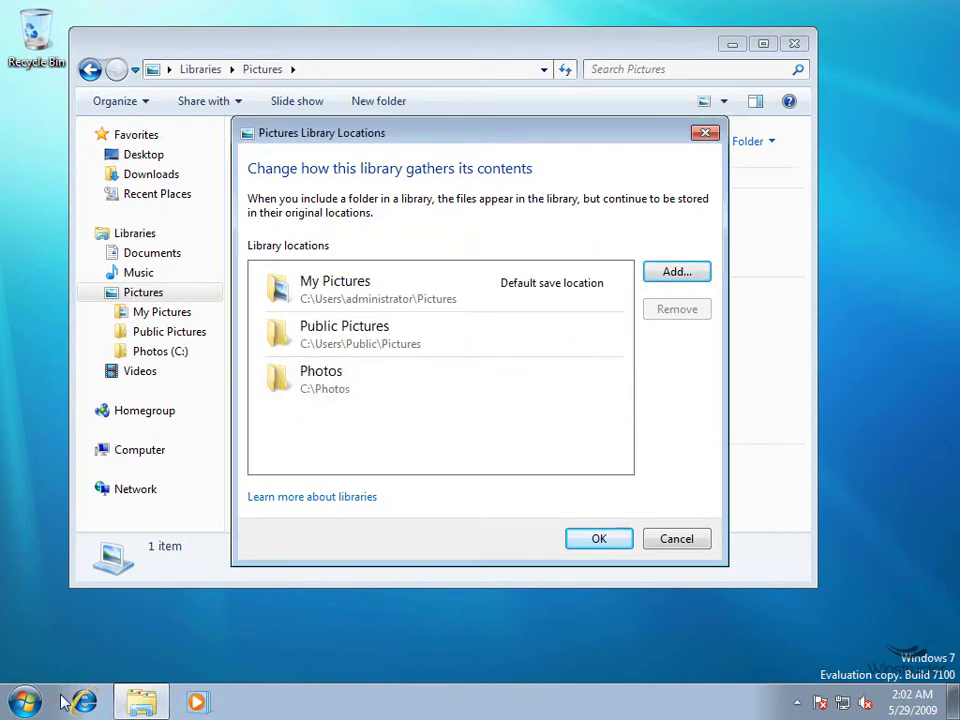
- Browse to \\dc01\c$ in a new Explorer window and examine the offline availability option for its Photos folder
{"action": "left_click", "coordinate": [25, 702]}
{"action": "left_click", "coordinate": [324, 452]}
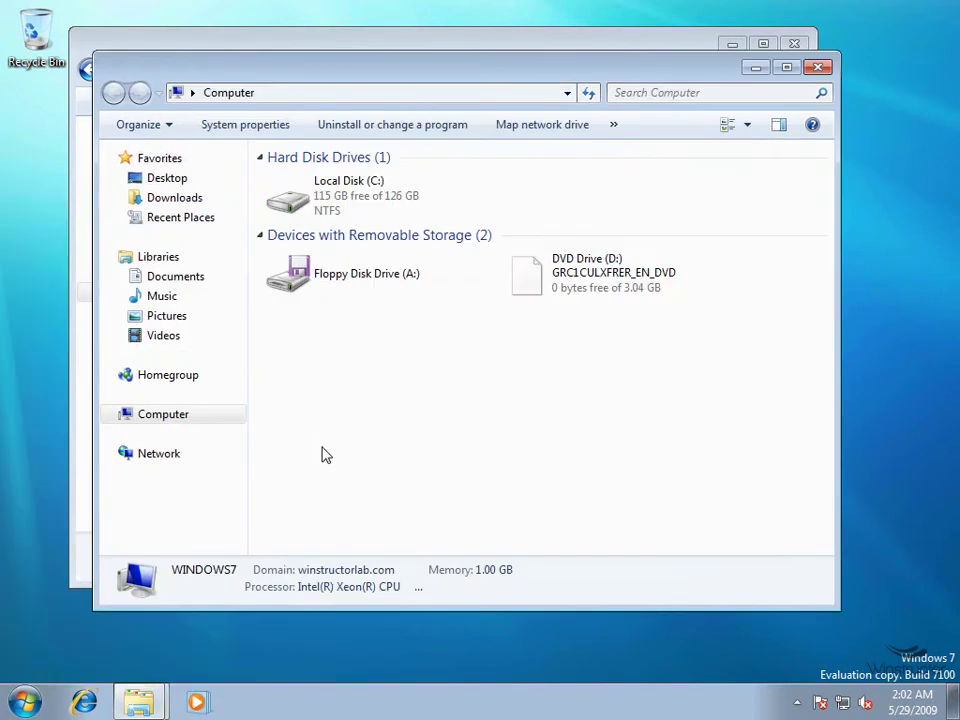
{"action": "left_click", "coordinate": [396, 92]}
{"action": "type", "text": "\\\\"}
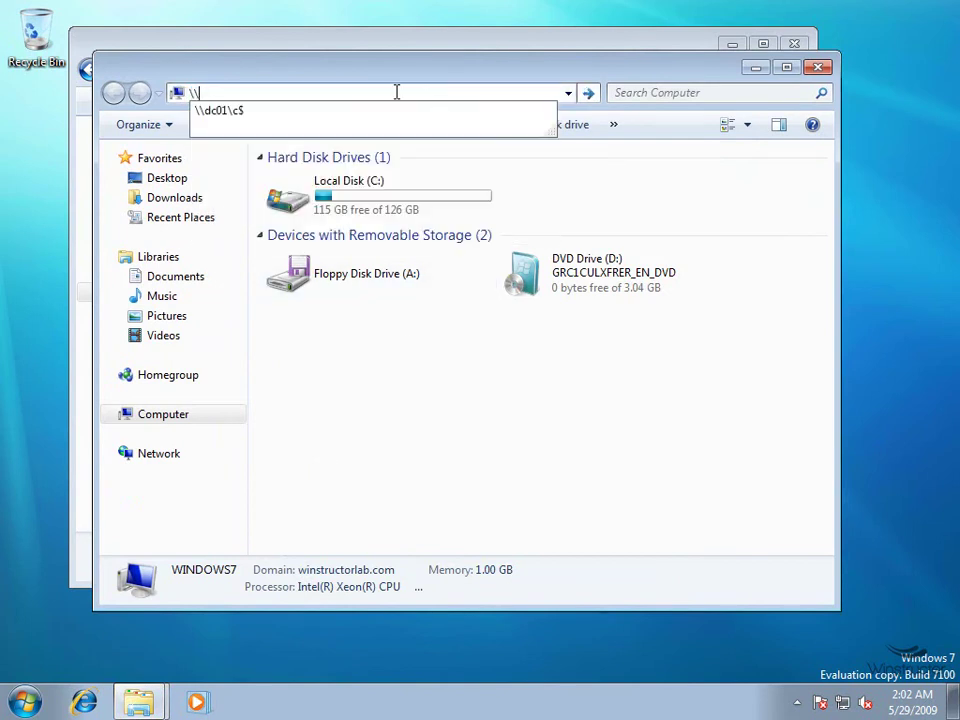
{"action": "type", "text": "dc01\\c$"}
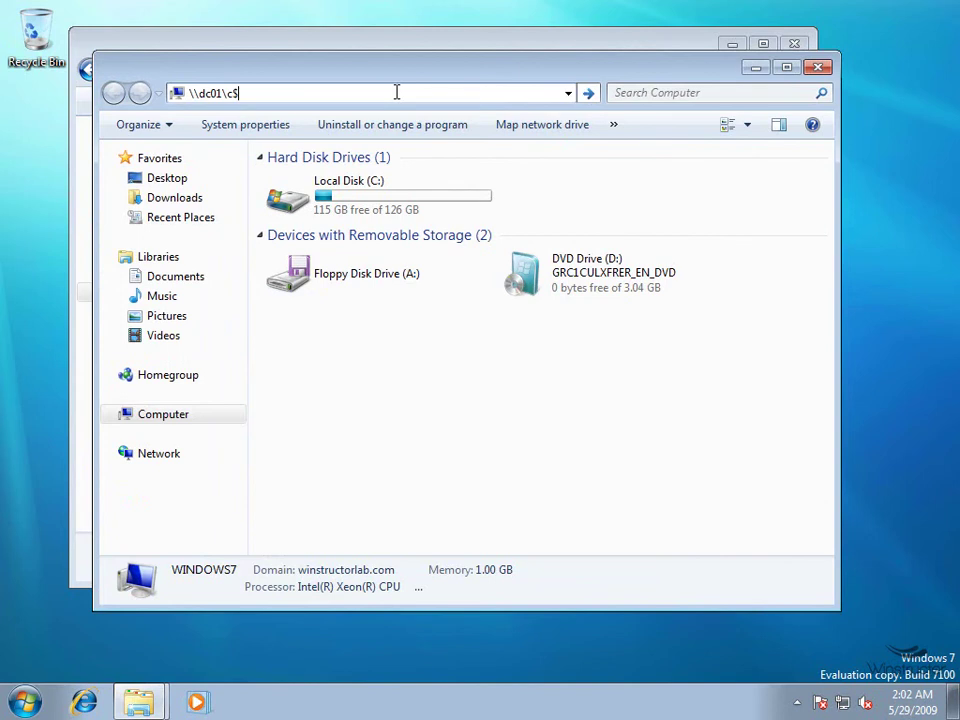
{"action": "key", "text": "Return"}
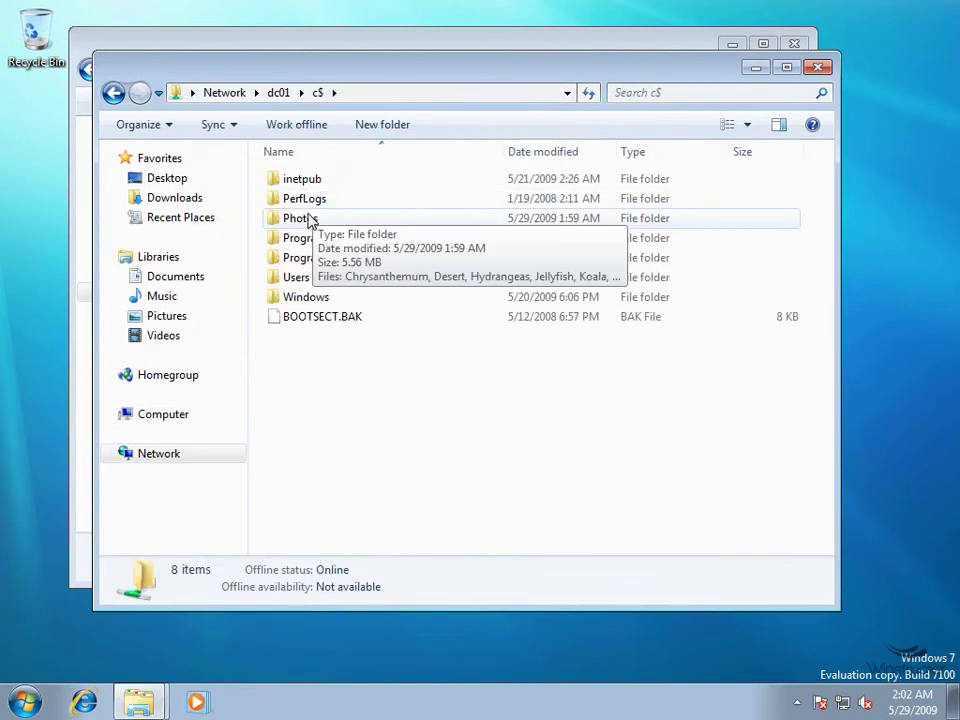
{"action": "left_click", "coordinate": [391, 222]}
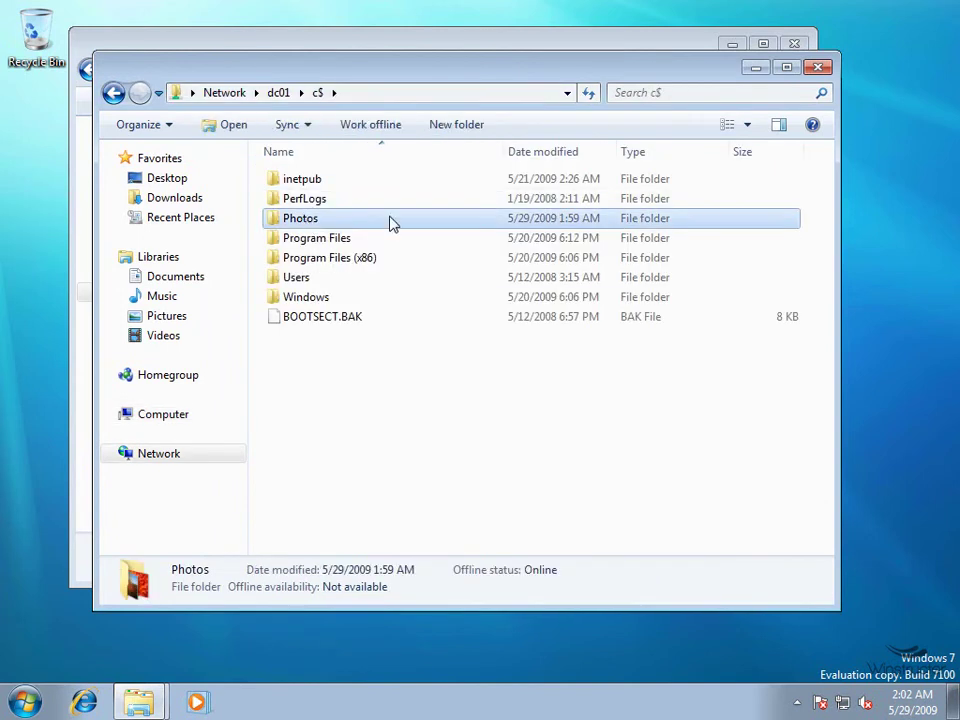
{"action": "right_click", "coordinate": [293, 220]}
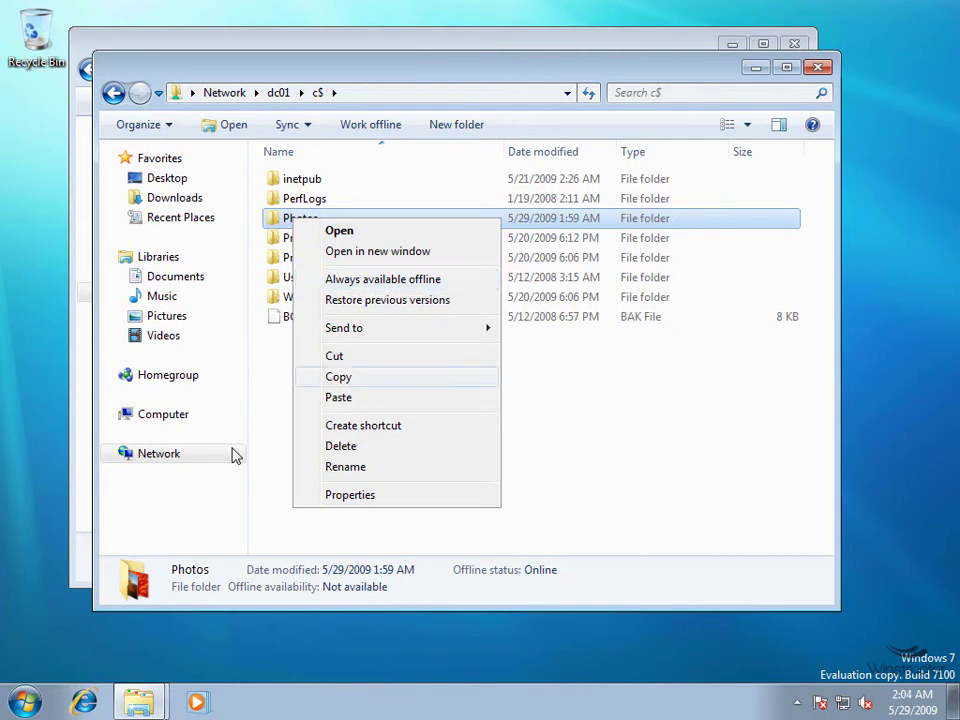
- Create a new folder named Libraries in the root of Local Disk (C:)
{"action": "left_click", "coordinate": [170, 418]}
{"action": "double_click", "coordinate": [340, 199]}
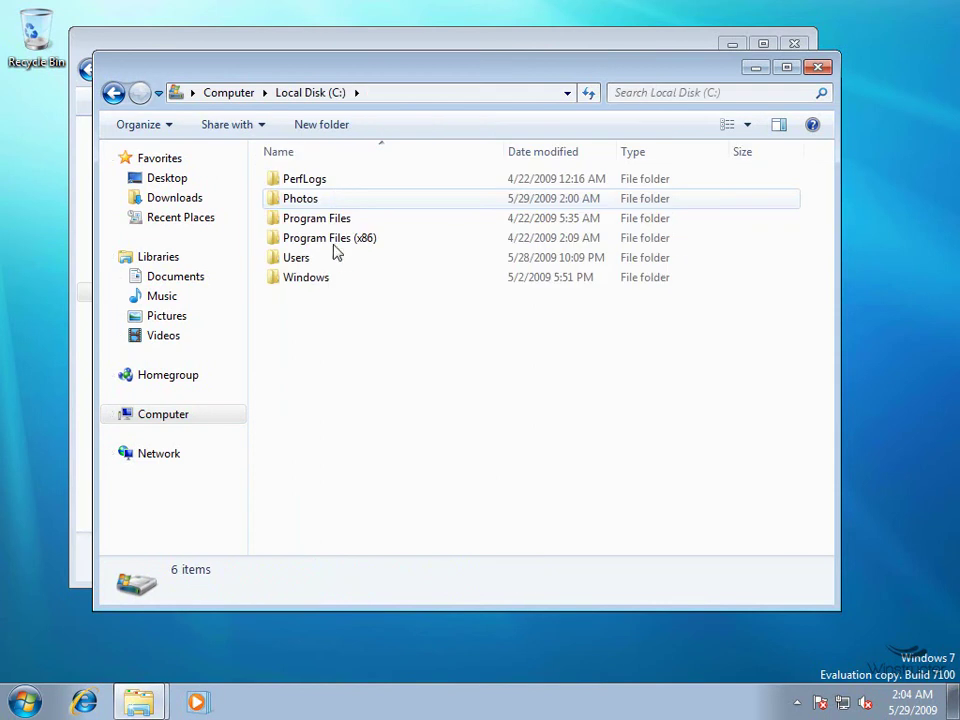
{"action": "right_click", "coordinate": [331, 320]}
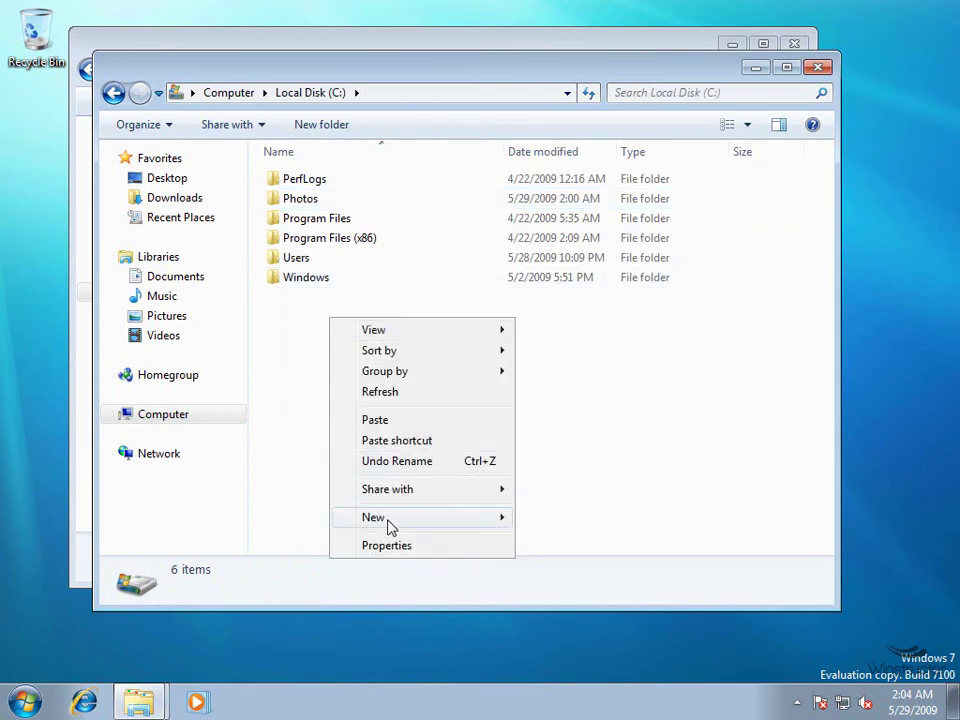
{"action": "mouse_move", "coordinate": [386, 522]}
{"action": "left_click", "coordinate": [560, 518]}
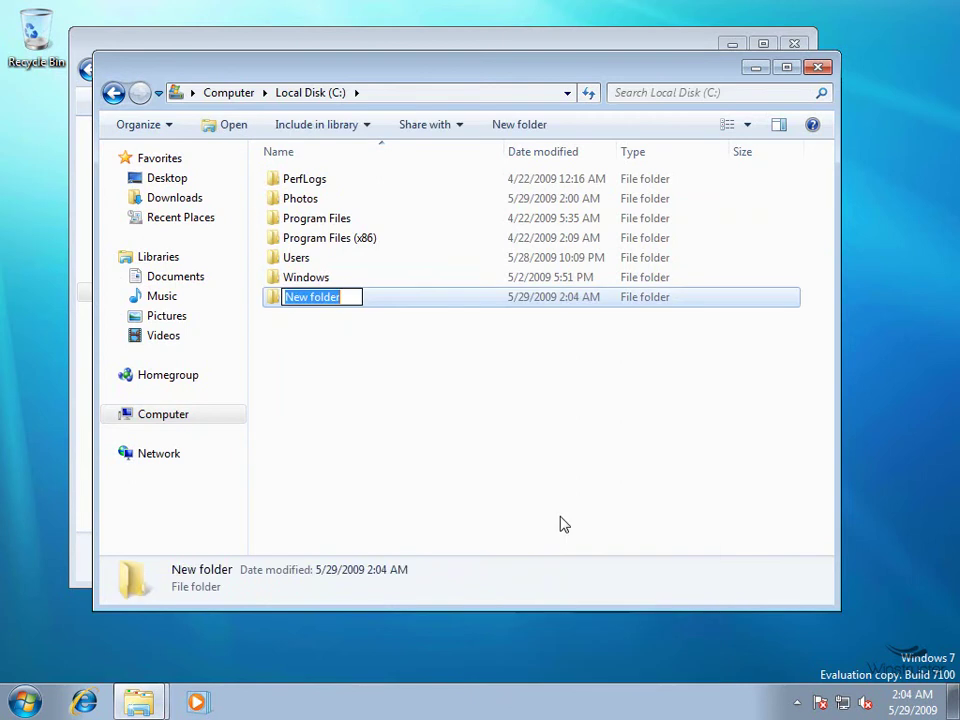
{"action": "type", "text": "Lin"}
{"action": "key", "text": "BackSpace"}
{"action": "type", "text": "braries"}
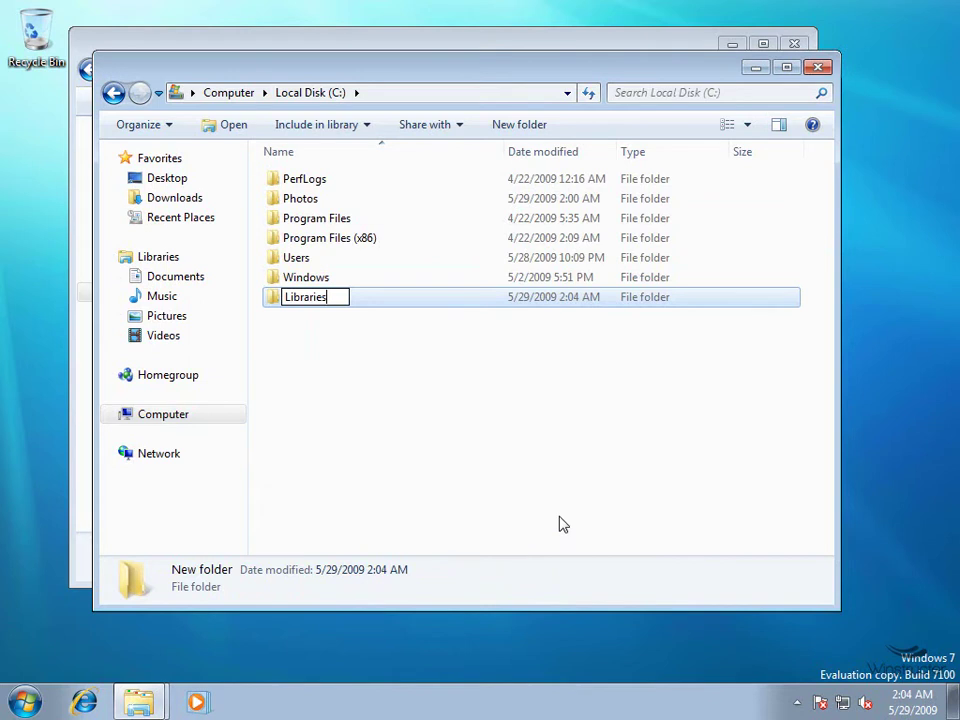
{"action": "left_click", "coordinate": [302, 328]}
- Create a new folder named Photos inside C:\Libraries
{"action": "double_click", "coordinate": [302, 298]}
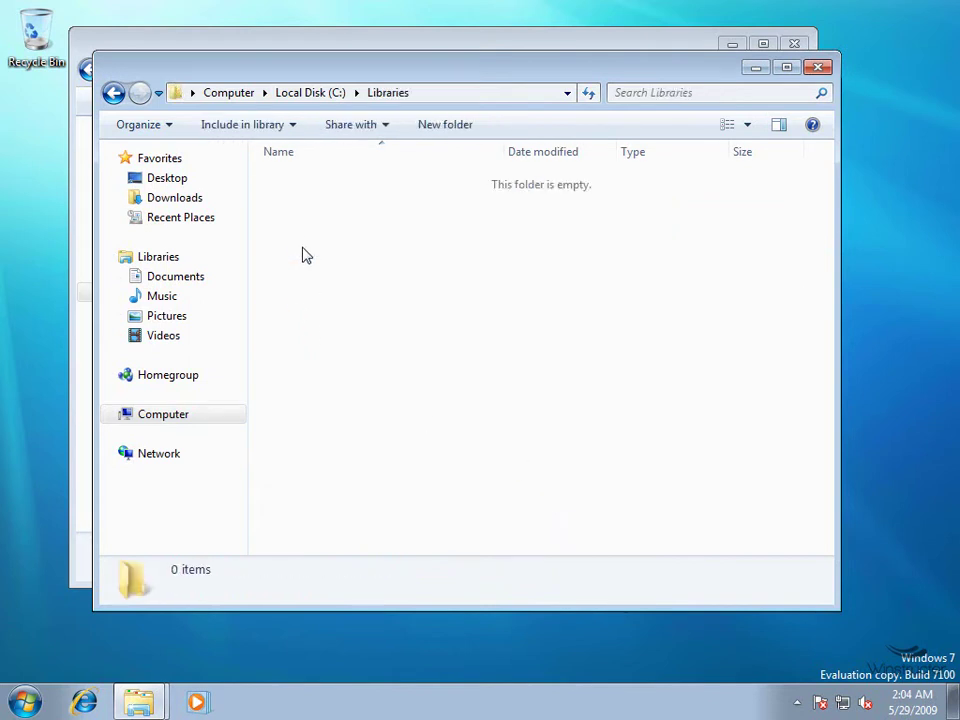
{"action": "right_click", "coordinate": [302, 244]}
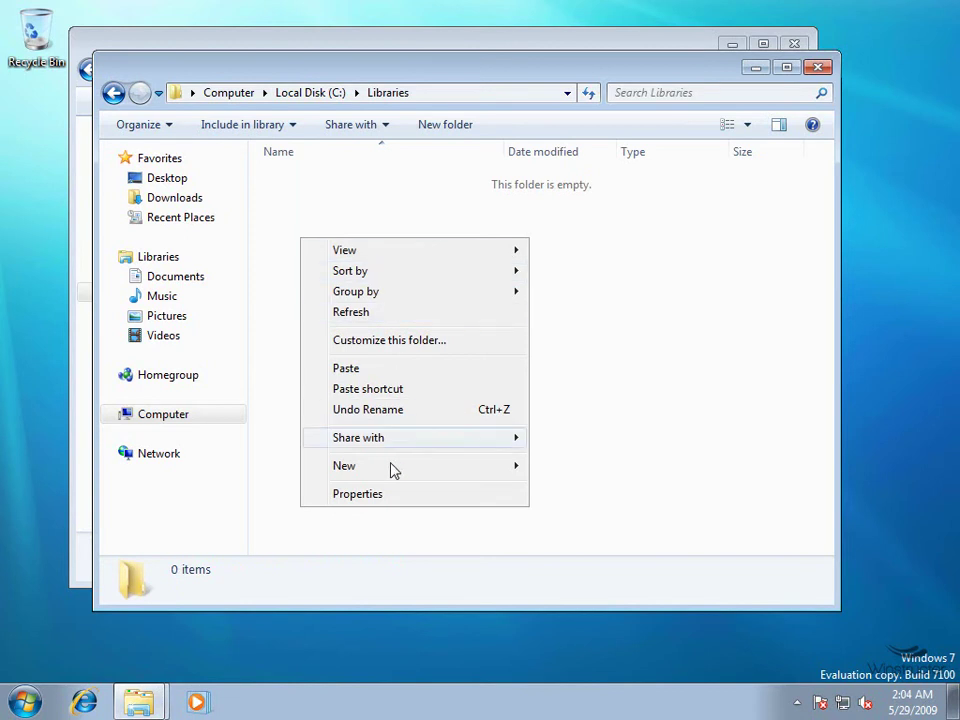
{"action": "mouse_move", "coordinate": [392, 470]}
{"action": "left_click", "coordinate": [604, 468]}
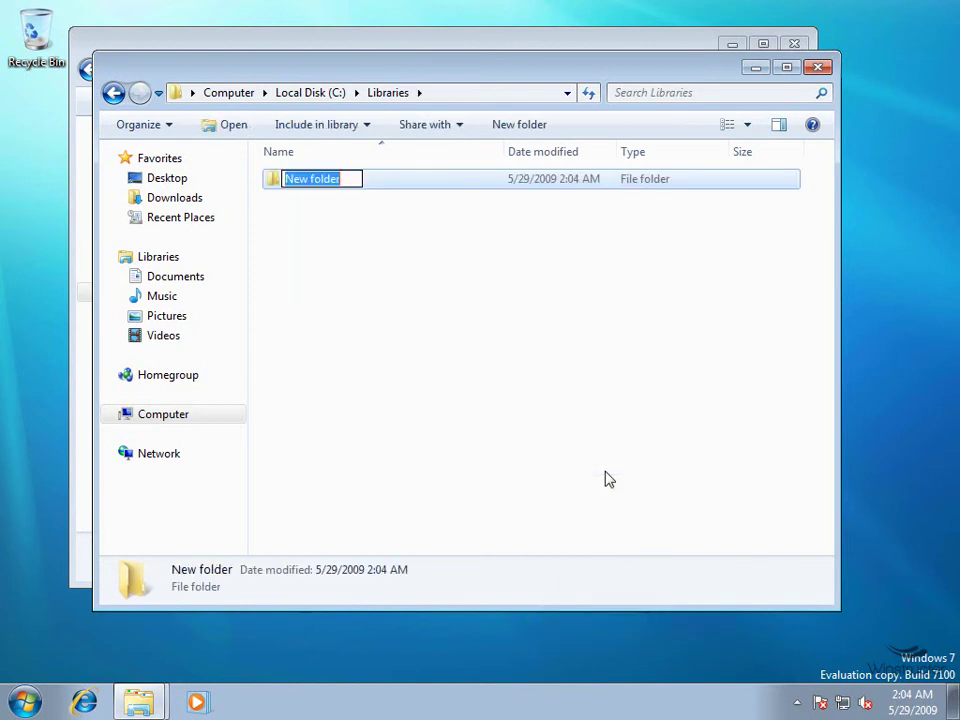
{"action": "type", "text": "Photos"}
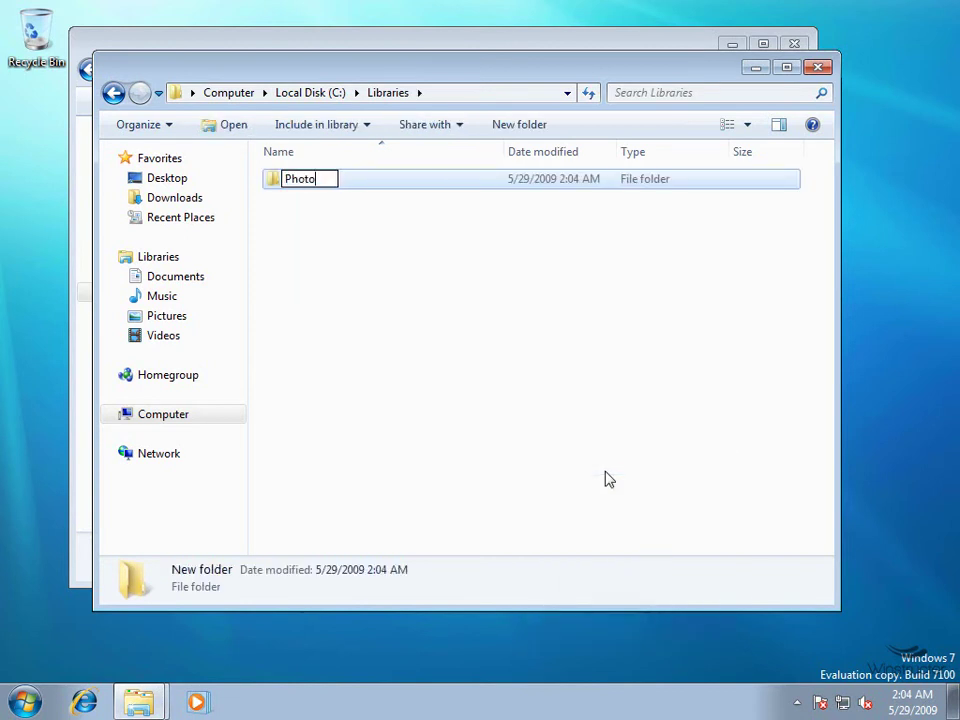
{"action": "left_click", "coordinate": [557, 387]}
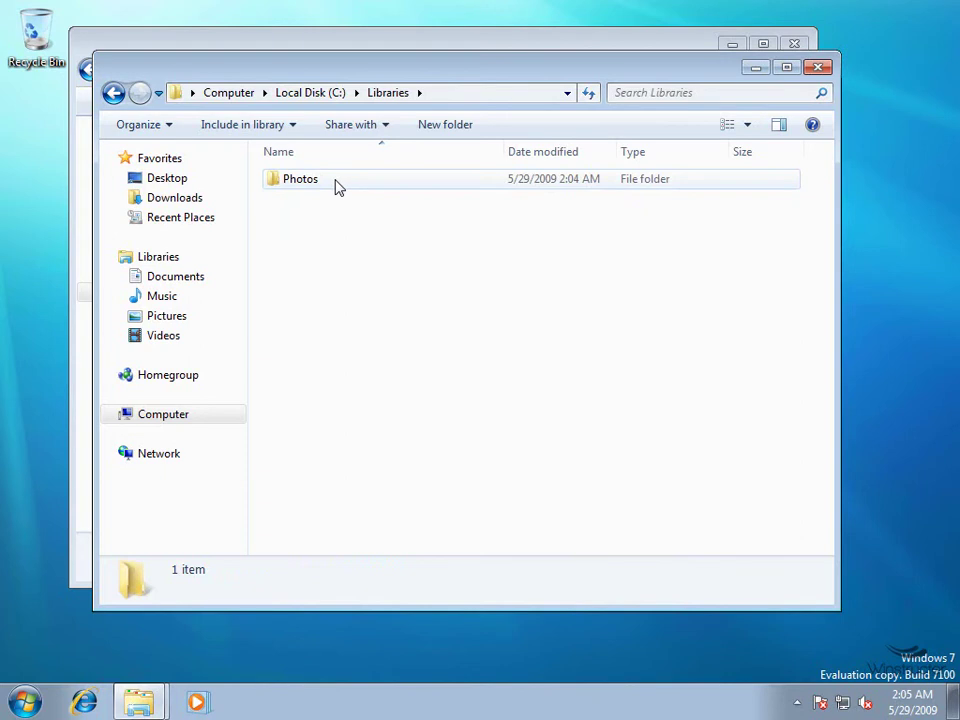
- Include the C:\Libraries\Photos folder in the Pictures library, save the library locations and check the library's folder listing
{"action": "left_click_drag", "start_coordinate": [335, 80], "coordinate": [627, 557]}
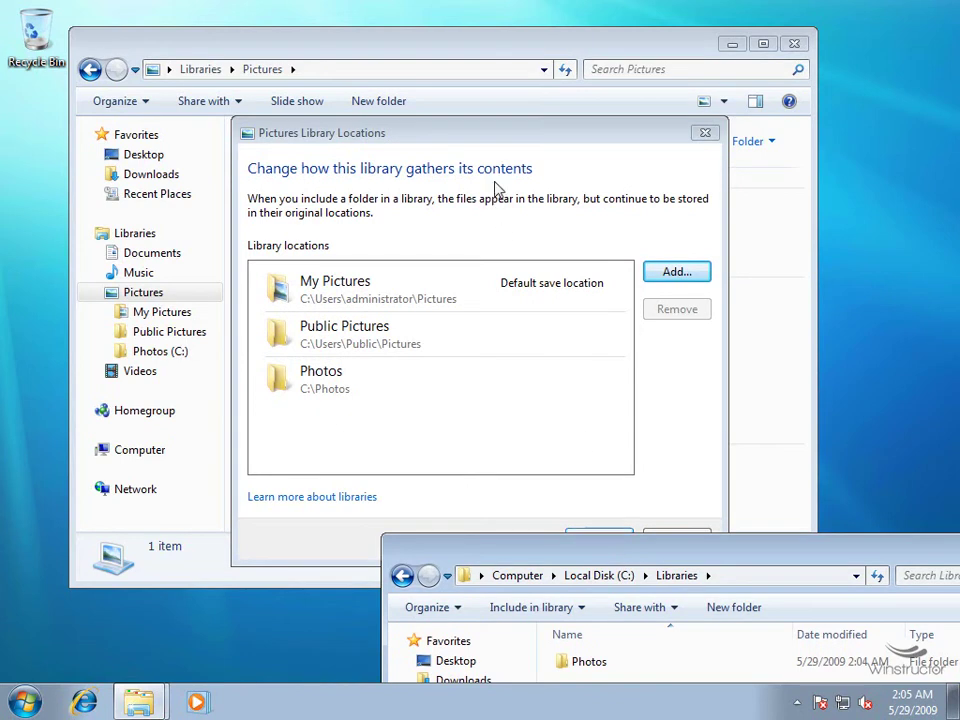
{"action": "left_click", "coordinate": [519, 139]}
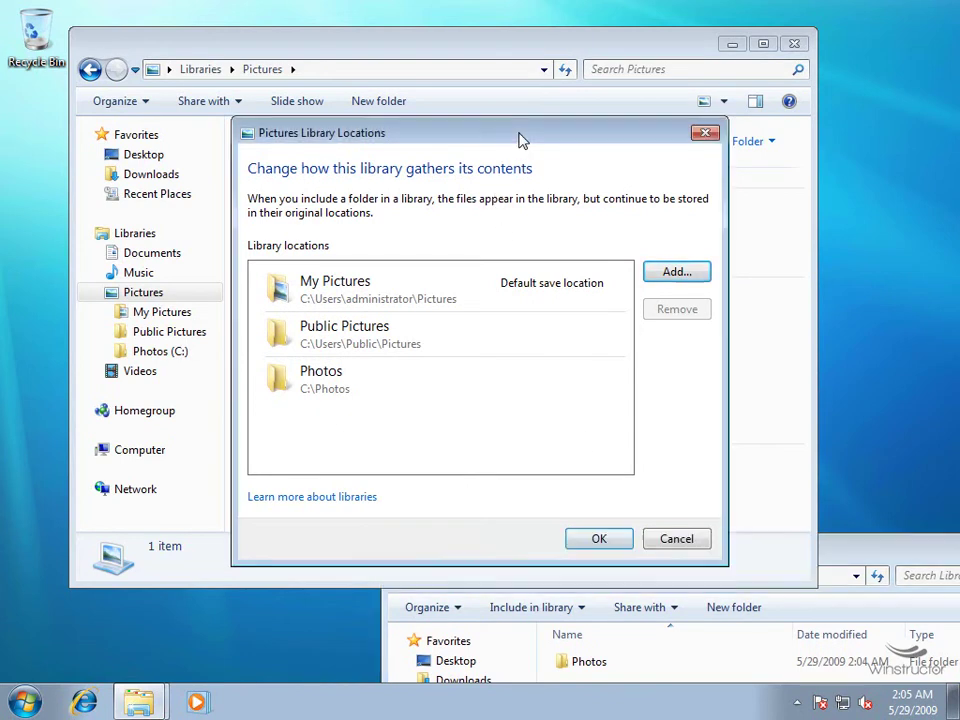
{"action": "left_click", "coordinate": [679, 272]}
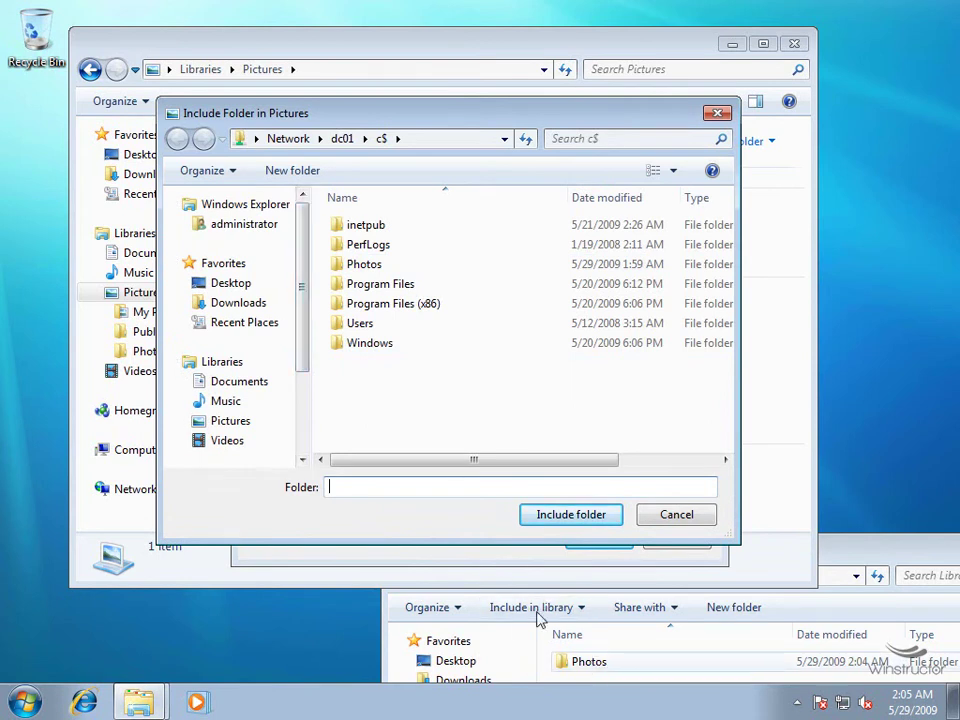
{"action": "scroll", "coordinate": [300, 385], "scroll_direction": "down", "scroll_amount": 2}
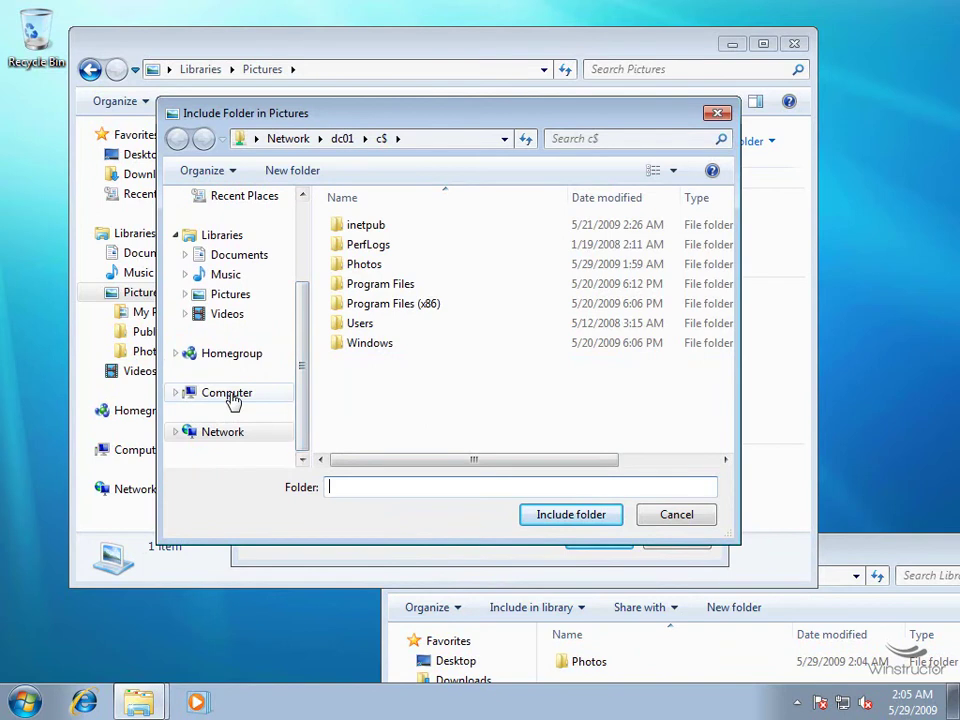
{"action": "left_click", "coordinate": [262, 393]}
{"action": "left_click", "coordinate": [370, 249]}
{"action": "double_click", "coordinate": [370, 249]}
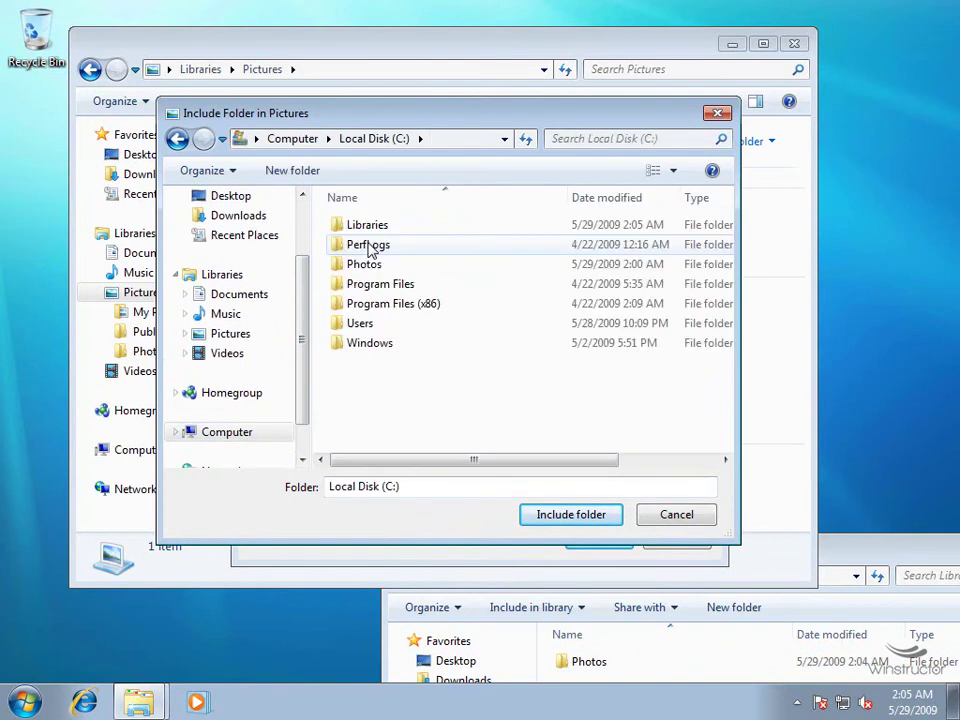
{"action": "double_click", "coordinate": [371, 224]}
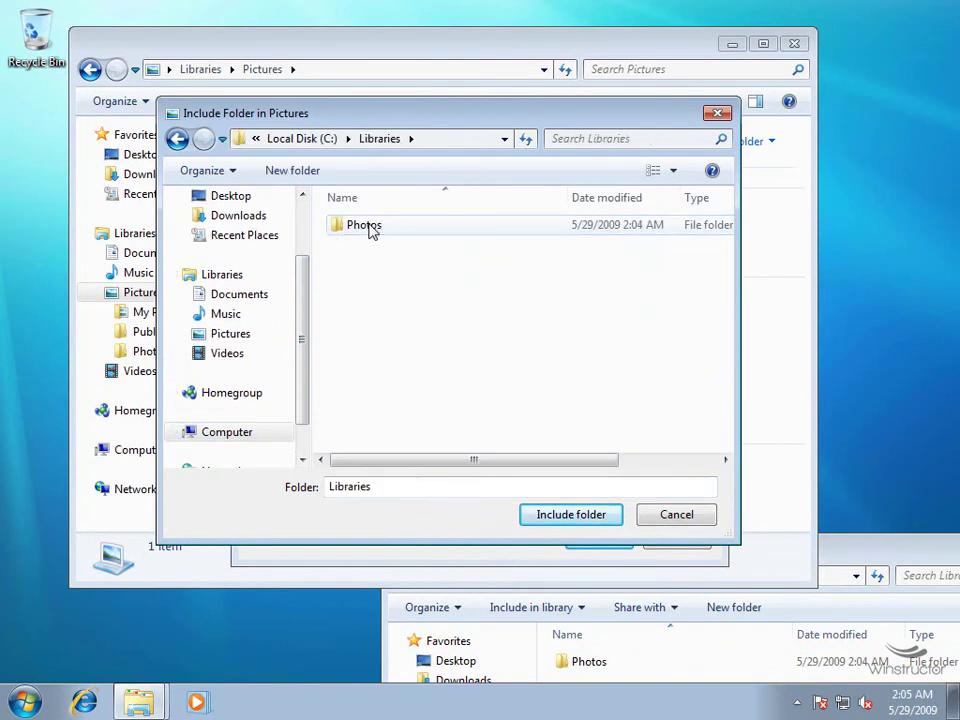
{"action": "double_click", "coordinate": [369, 227]}
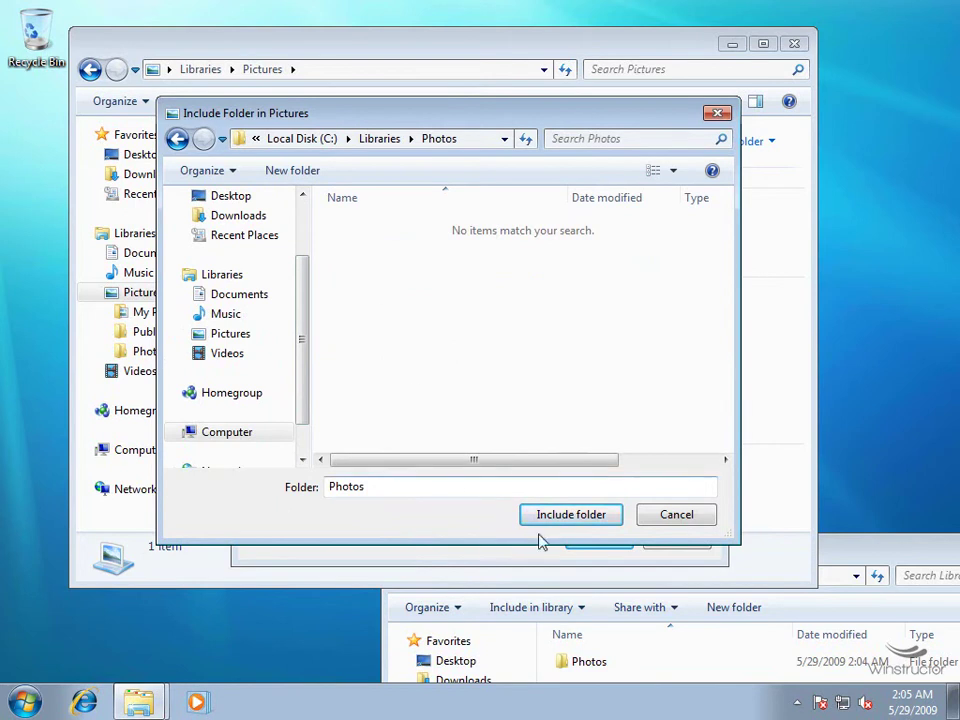
{"action": "left_click", "coordinate": [588, 524]}
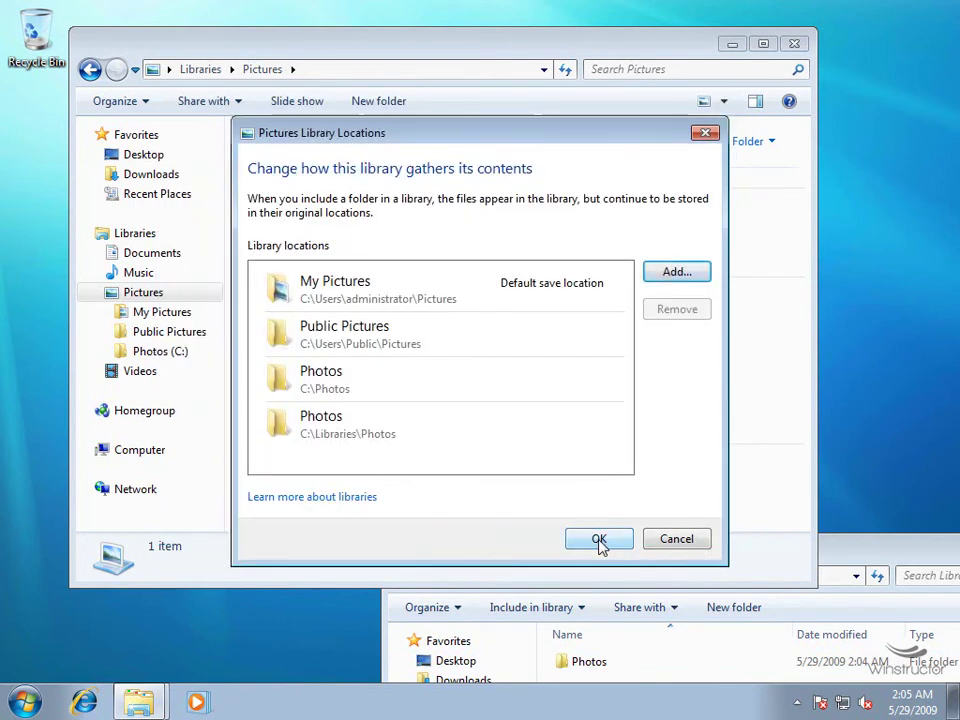
{"action": "left_click", "coordinate": [599, 540]}
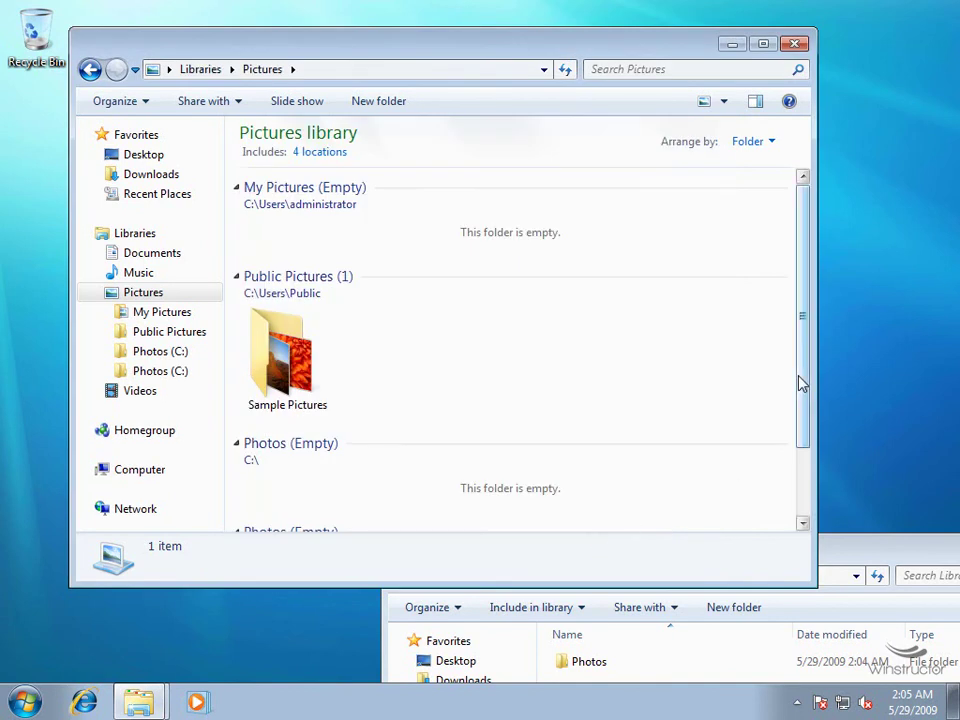
{"action": "left_click_drag", "start_coordinate": [800, 383], "coordinate": [797, 489]}
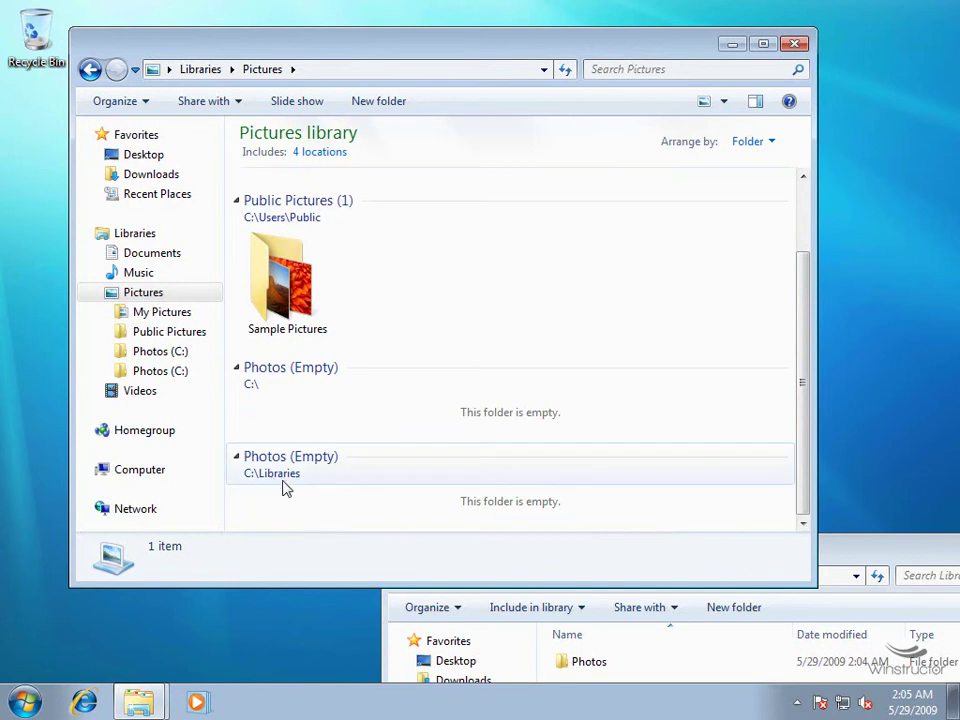
- Delete the Photos folder inside C:\Libraries
{"action": "left_click_drag", "start_coordinate": [842, 551], "coordinate": [825, 505]}
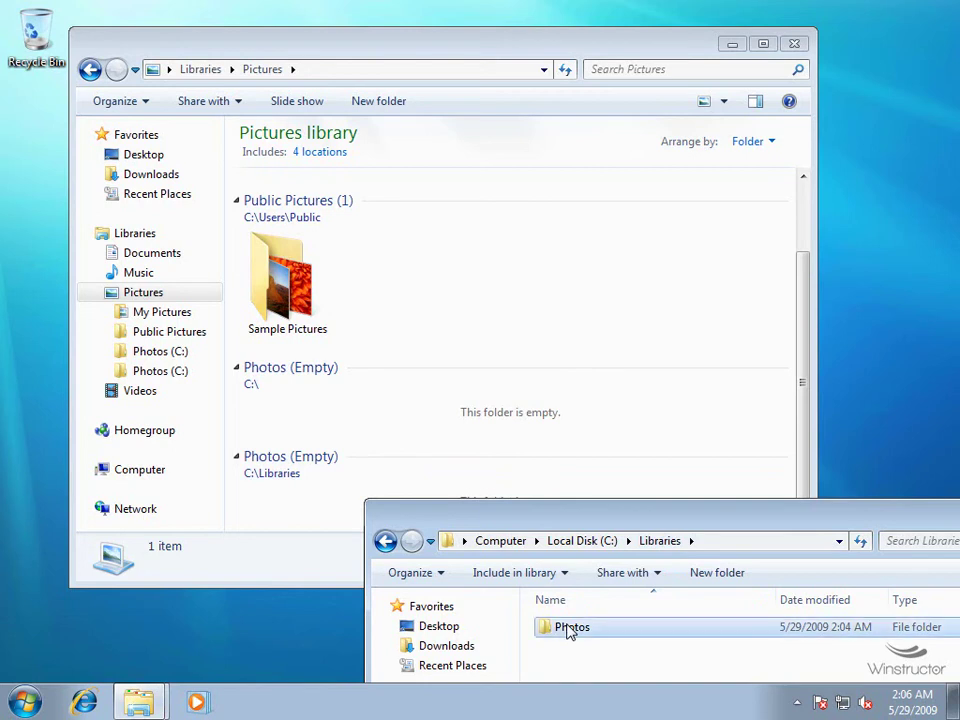
{"action": "right_click", "coordinate": [568, 628]}
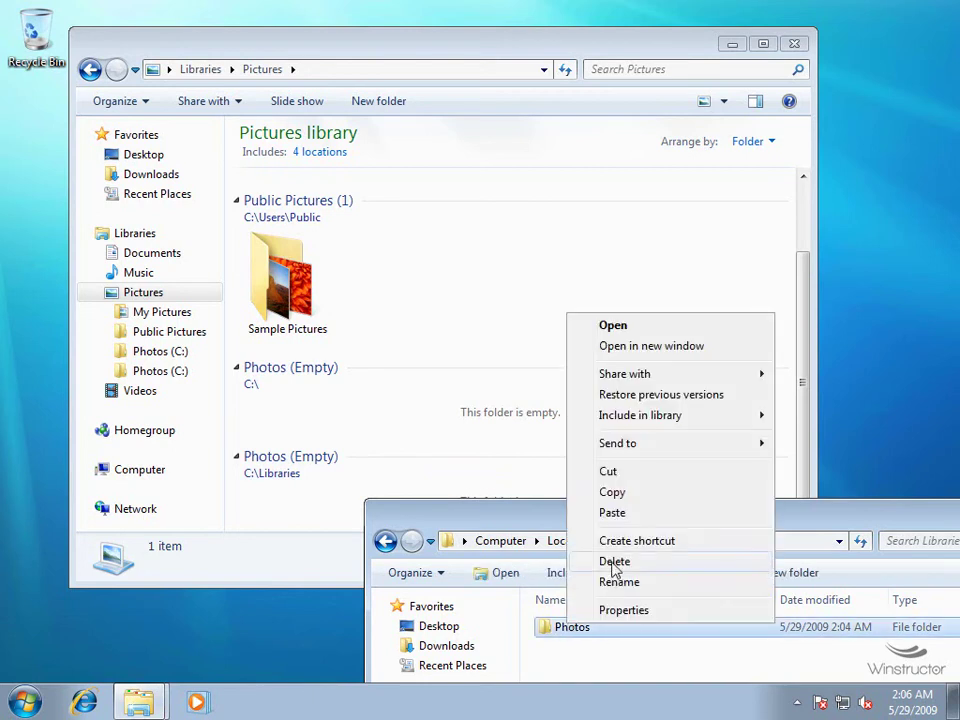
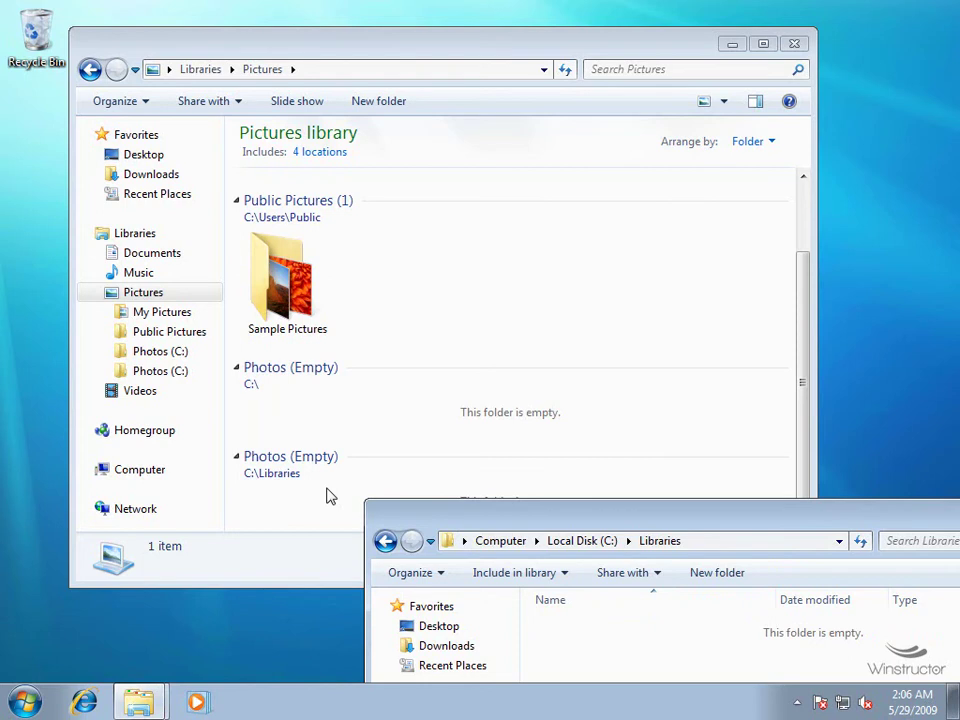
- Create a directory symbolic link from a command prompt with mklink /d c:\libraries\Photos \\dc01\C$\Photos
{"action": "left_click", "coordinate": [26, 704]}
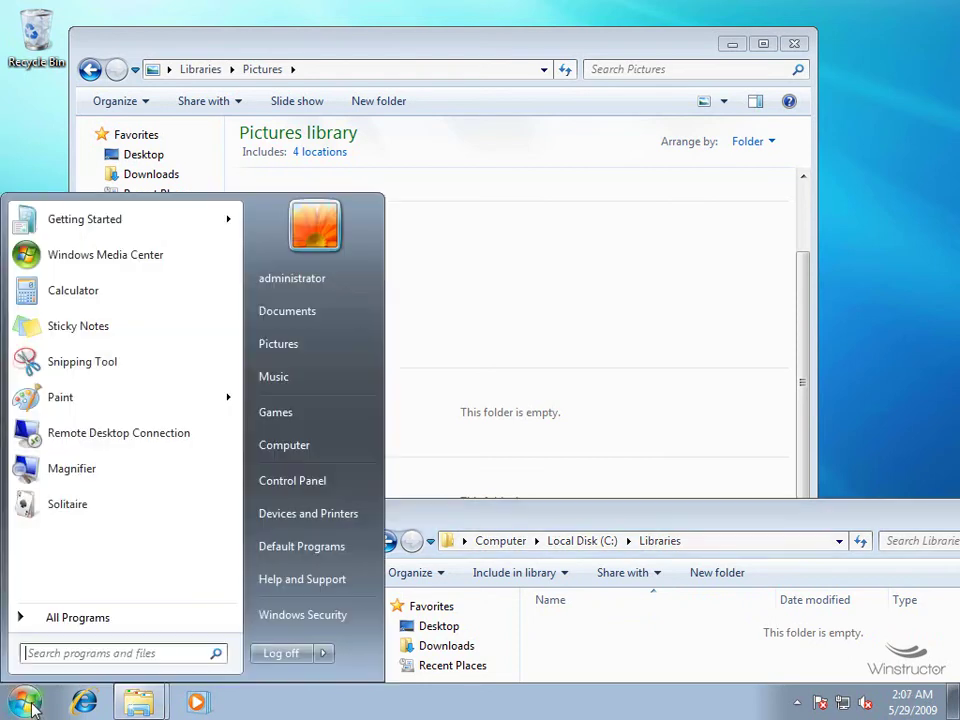
{"action": "type", "text": "cmd"}
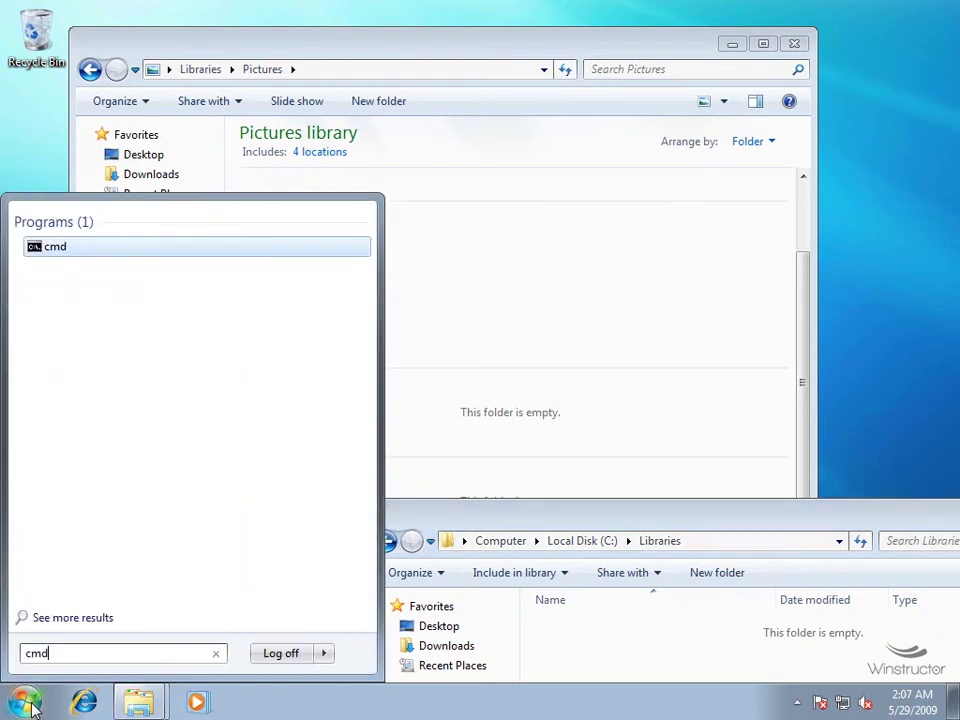
{"action": "key", "text": "Return"}
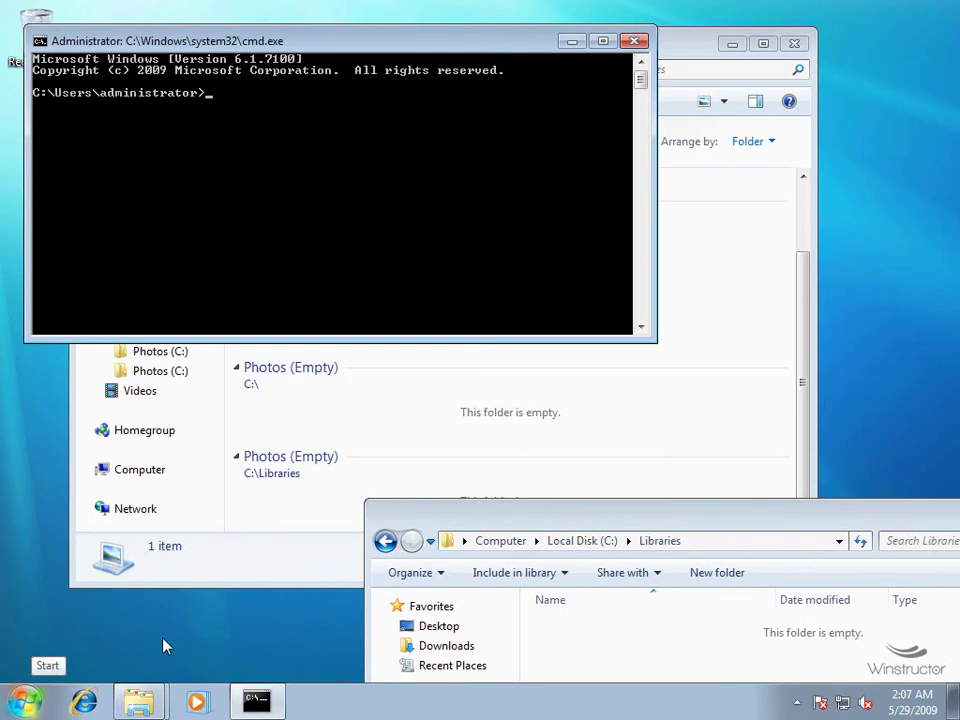
{"action": "left_click_drag", "start_coordinate": [335, 42], "coordinate": [570, 198]}
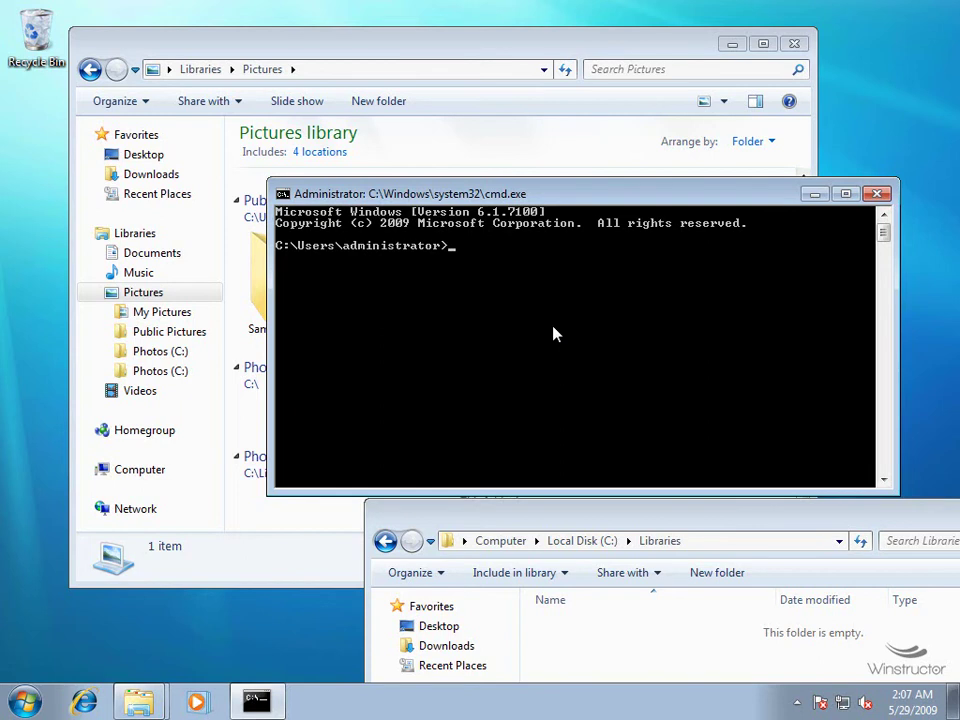
{"action": "type", "text": "mklink /d"}
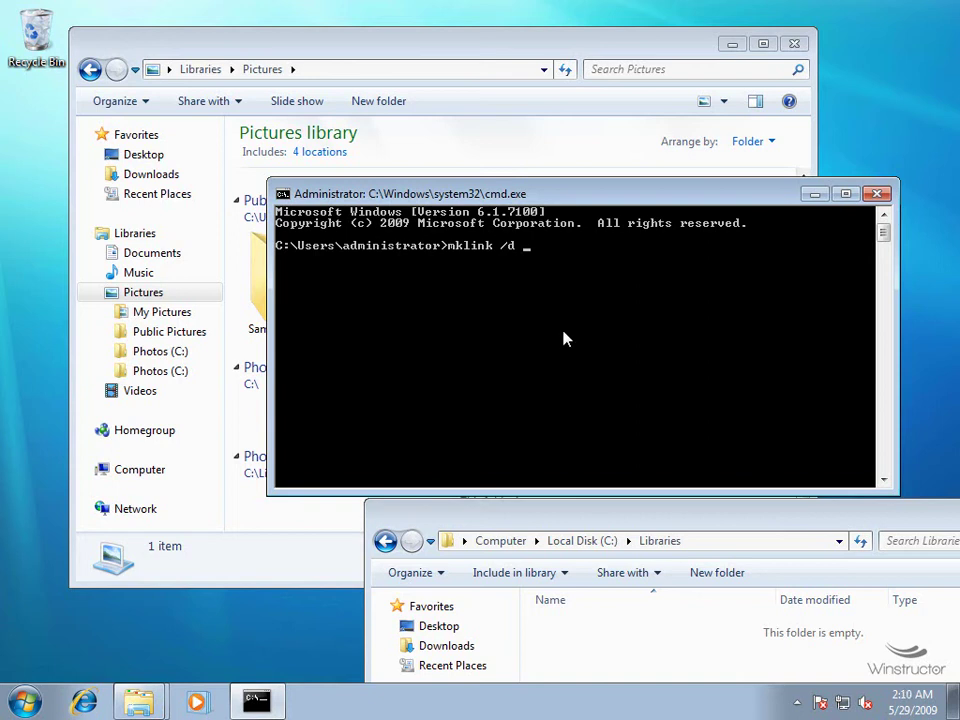
{"action": "type", "text": "c:\\libraries\\Photos"}
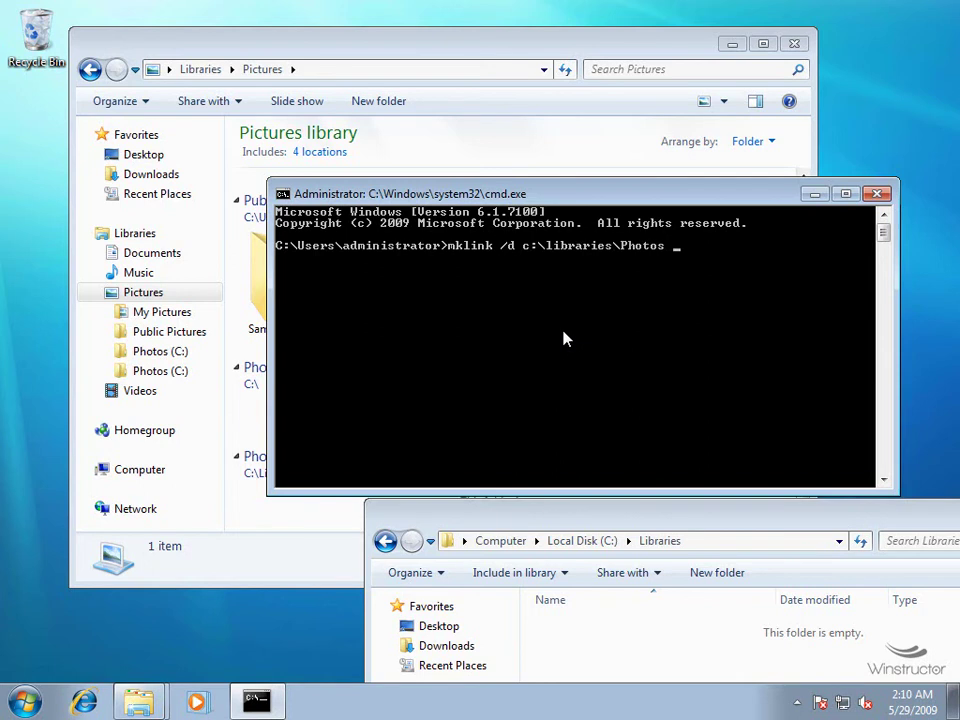
{"action": "type", "text": " \\\\dc01\\C$\\Photos"}
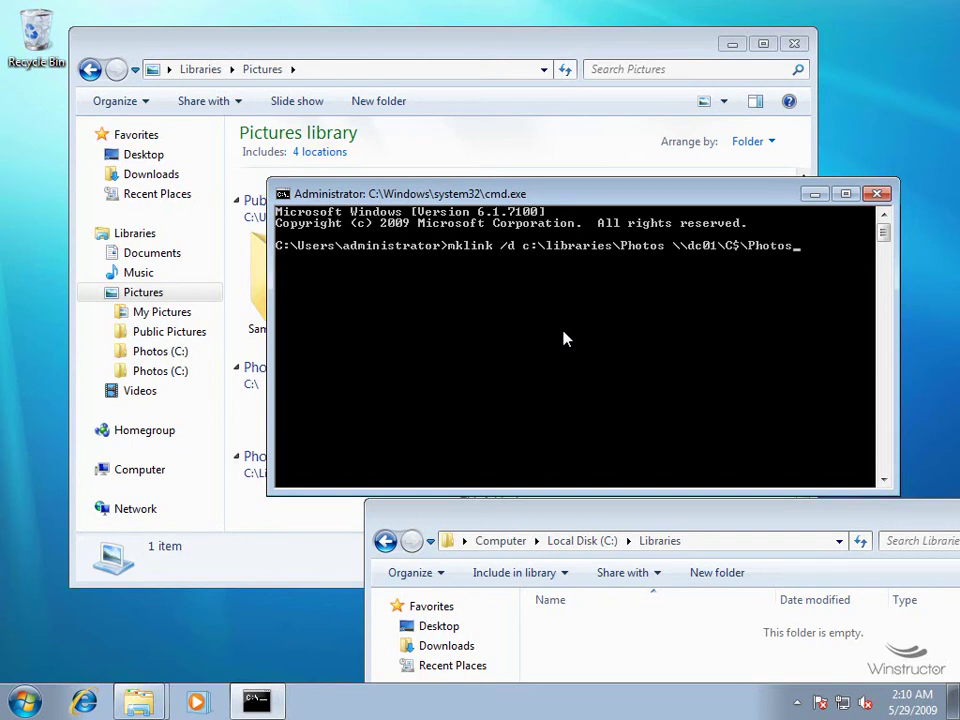
{"action": "key", "text": "Return"}
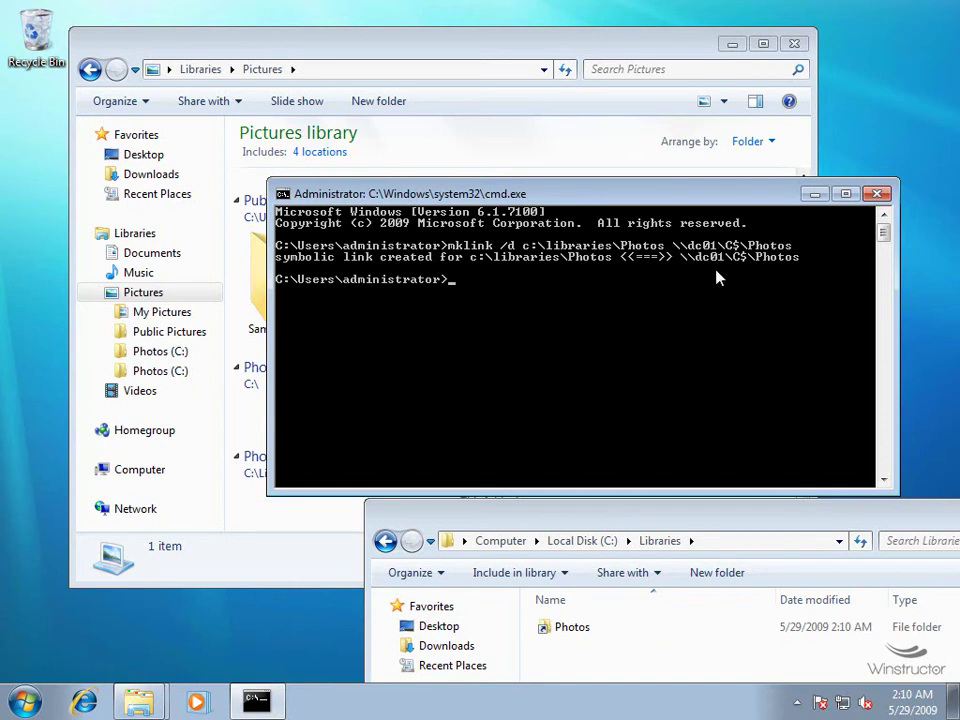
- Check the C:\Libraries Photos section of the Pictures library and inspect the Desert picture's location in its properties
{"action": "left_click", "coordinate": [519, 65]}
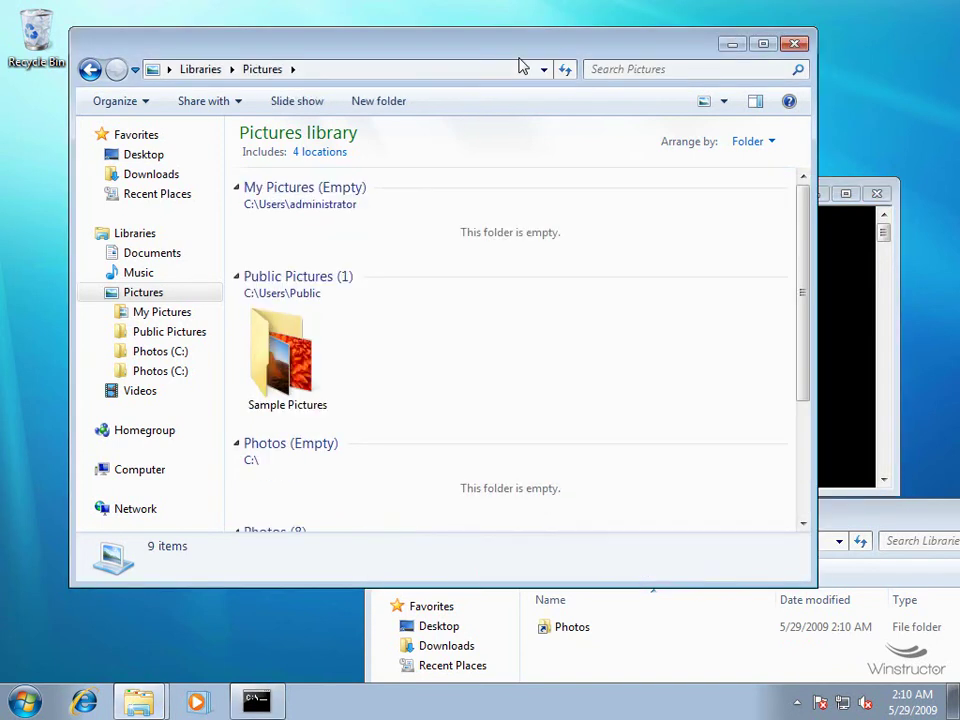
{"action": "left_click_drag", "start_coordinate": [806, 251], "coordinate": [797, 450]}
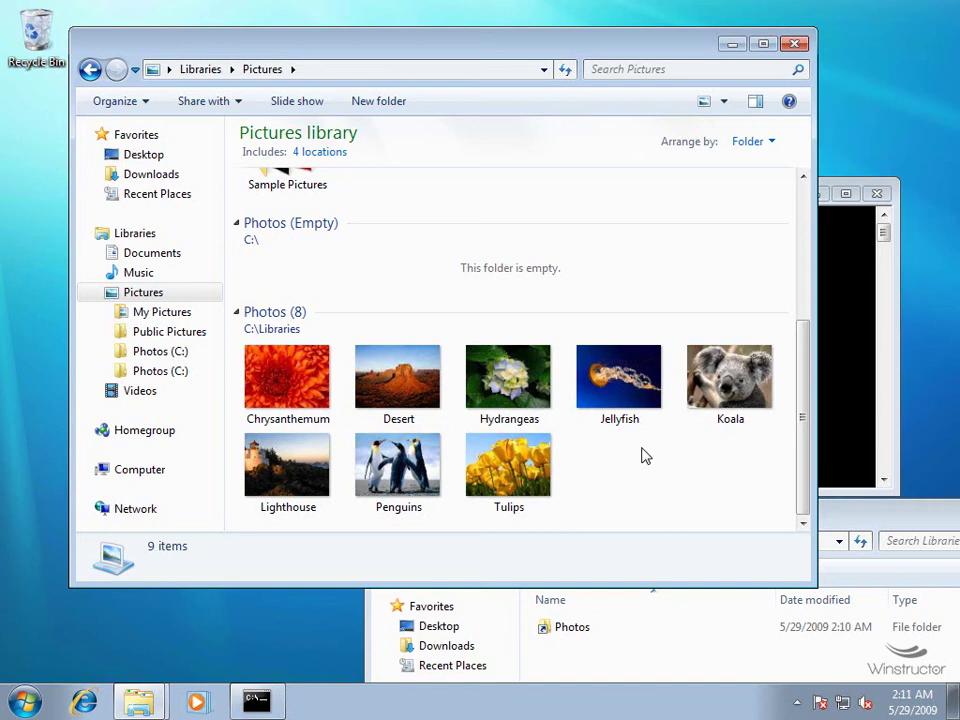
{"action": "right_click", "coordinate": [413, 387]}
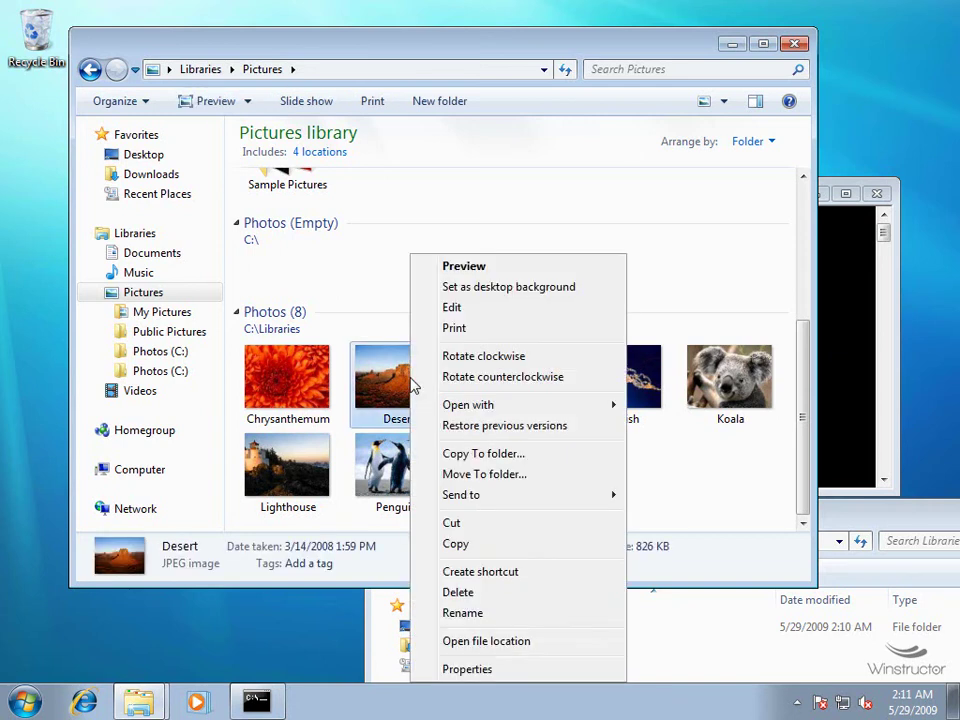
{"action": "left_click", "coordinate": [465, 669]}
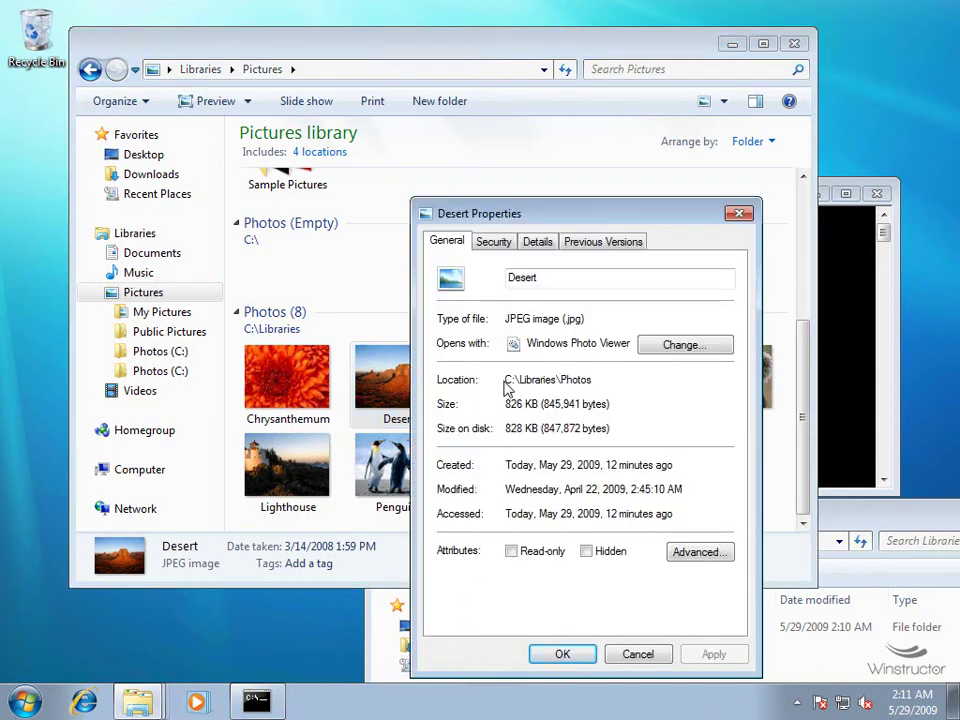
{"action": "left_click_drag", "start_coordinate": [506, 381], "coordinate": [598, 380]}
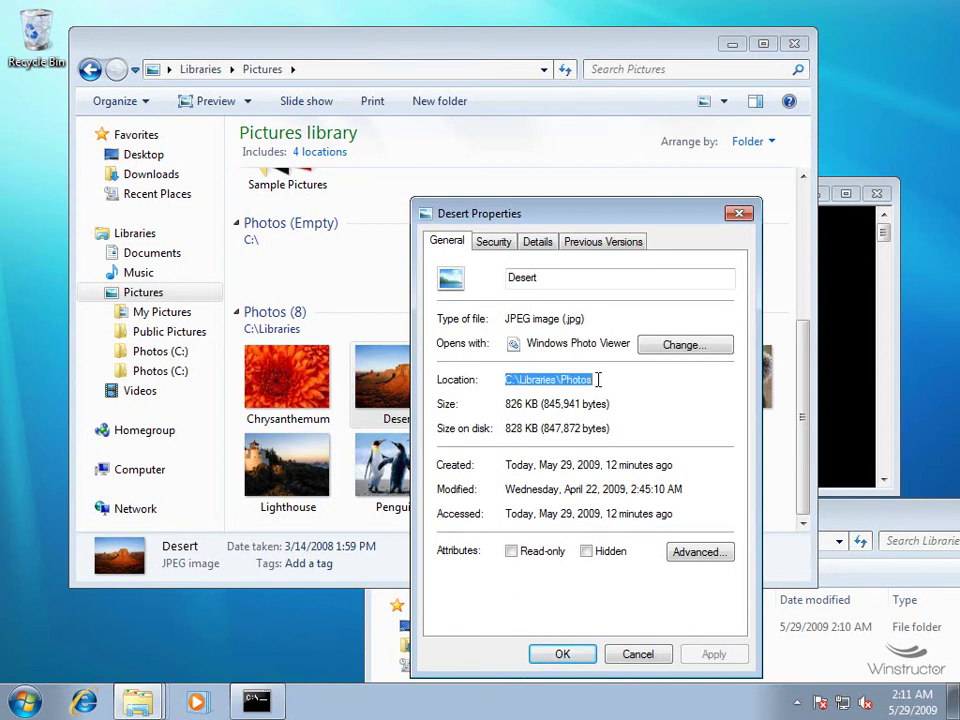
{"action": "left_click", "coordinate": [560, 378]}
{"action": "left_click_drag", "start_coordinate": [557, 380], "coordinate": [593, 380]}
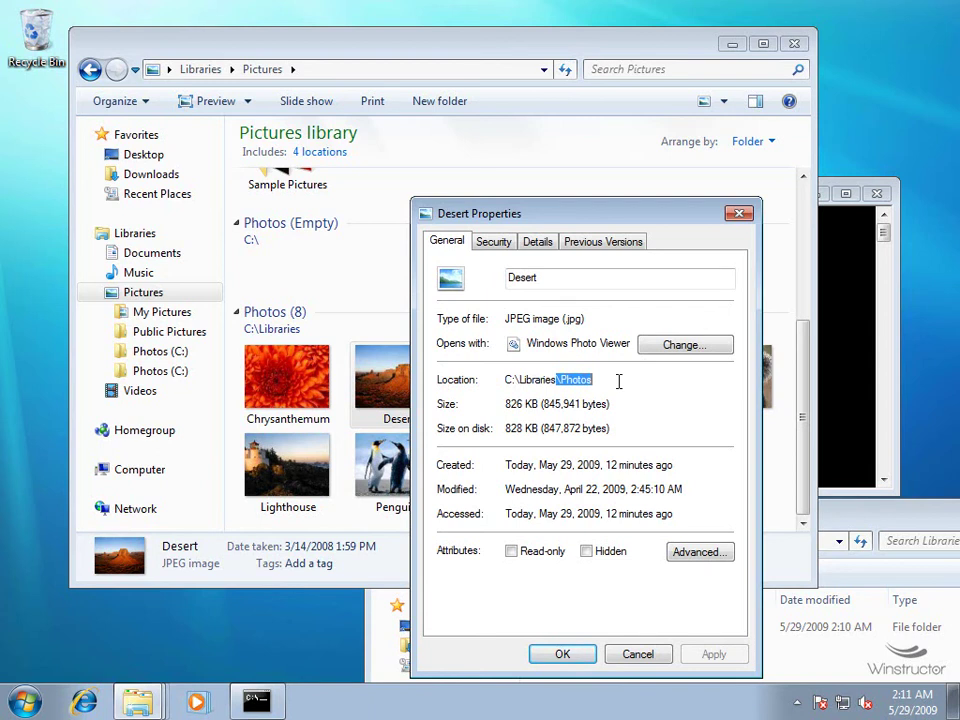
{"action": "left_click", "coordinate": [638, 656]}
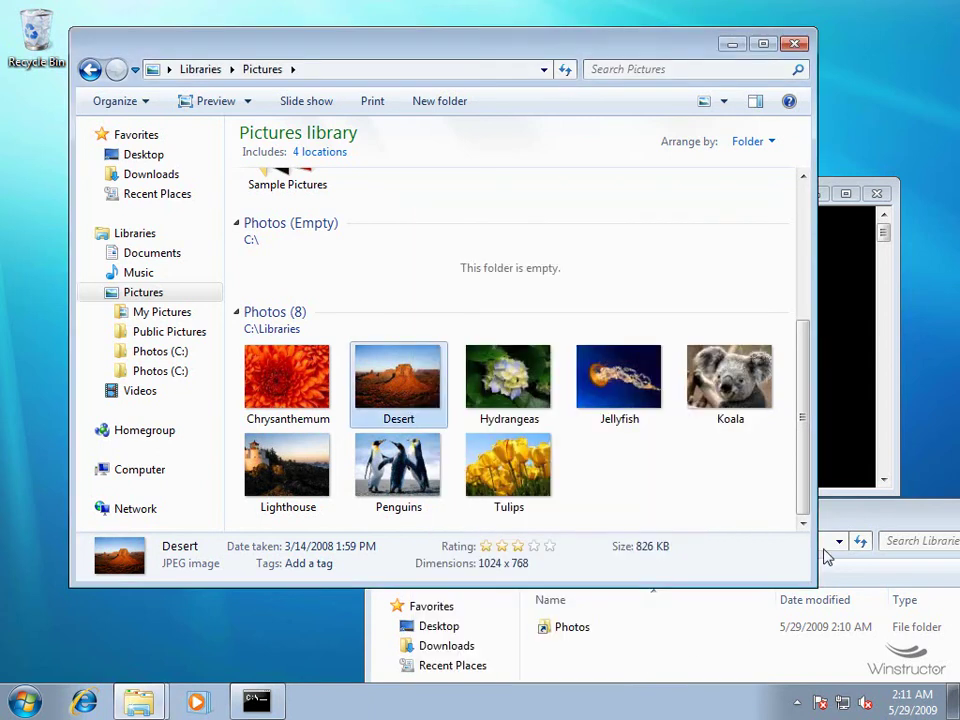
- Inspect the target of the Photos link in C:\Libraries through its properties, then dismiss them without changes
{"action": "left_click", "coordinate": [841, 528]}
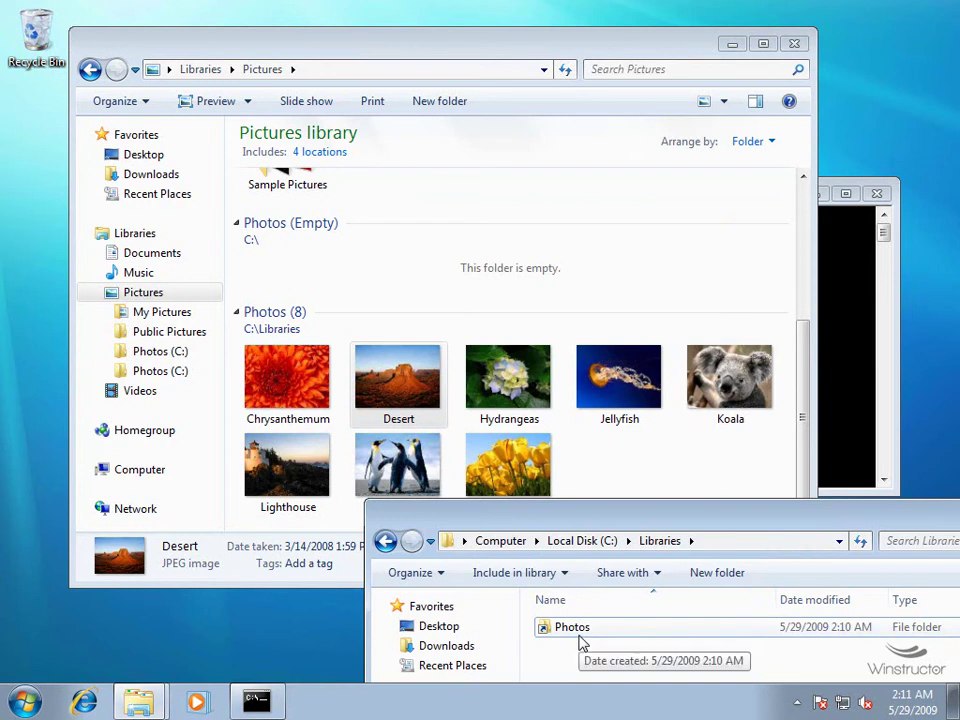
{"action": "left_click", "coordinate": [579, 641]}
{"action": "right_click", "coordinate": [579, 641]}
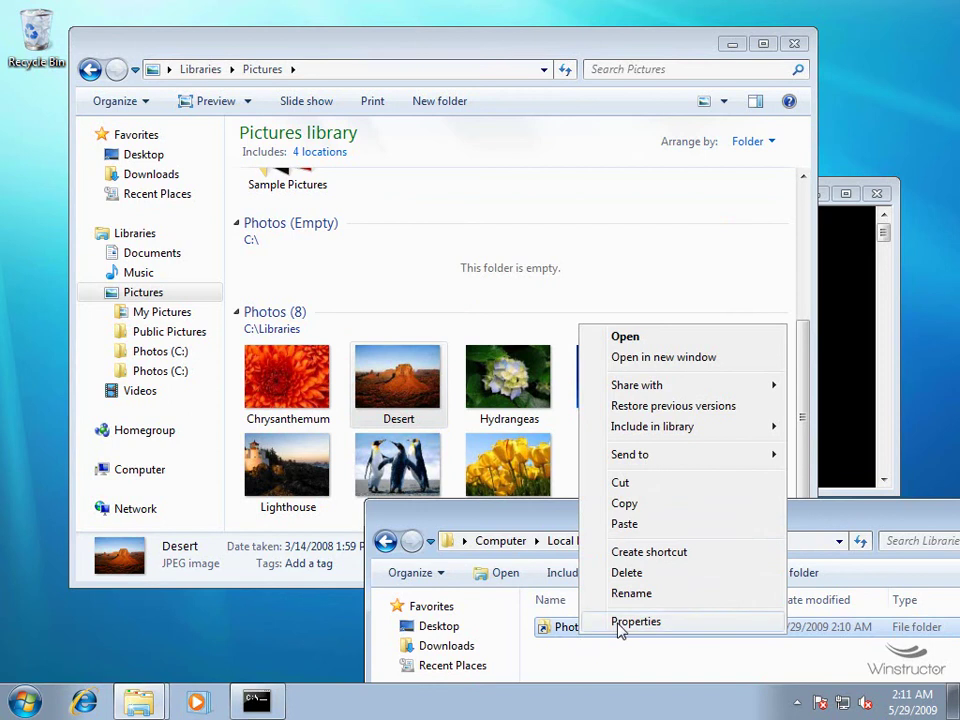
{"action": "left_click", "coordinate": [617, 623]}
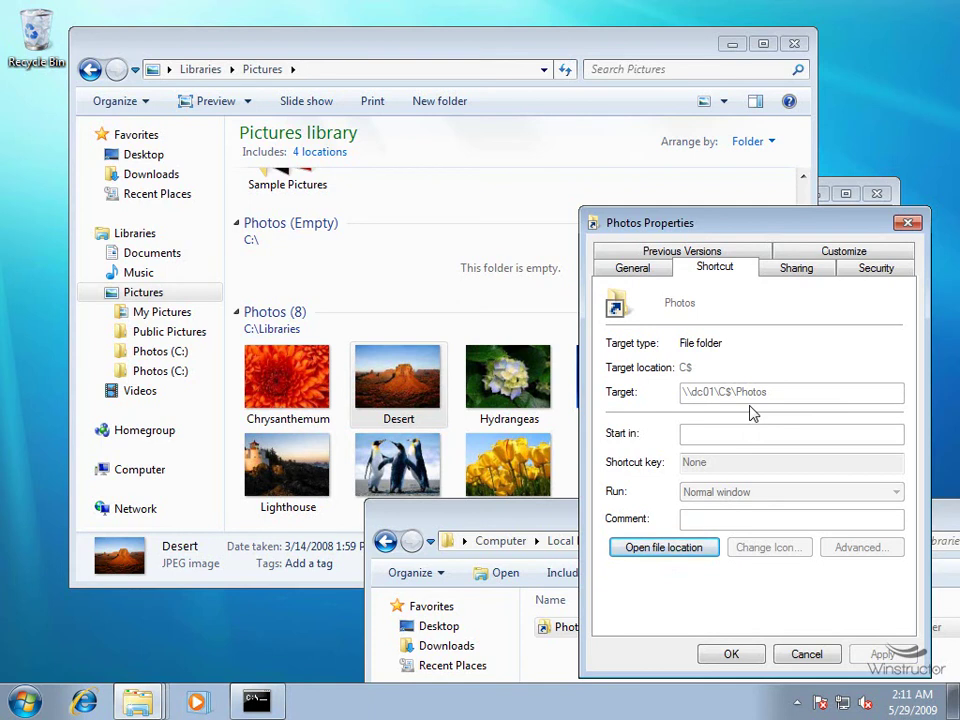
{"action": "left_click", "coordinate": [804, 656]}
- Open a new Windows Explorer window and browse to \\dc01\c$
{"action": "right_click", "coordinate": [125, 700]}
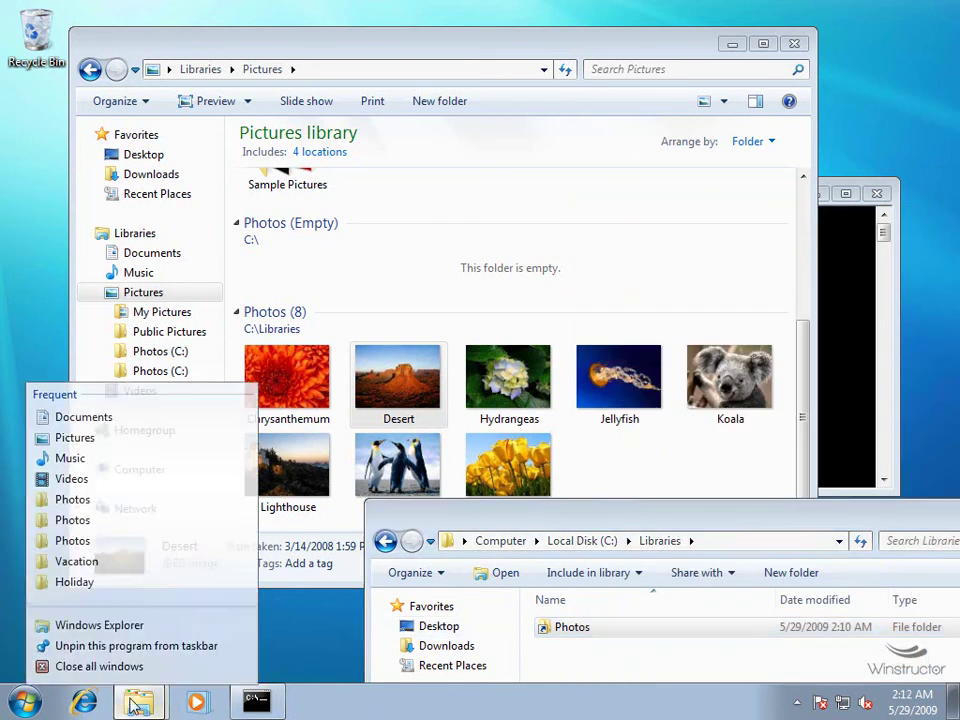
{"action": "left_click", "coordinate": [145, 622]}
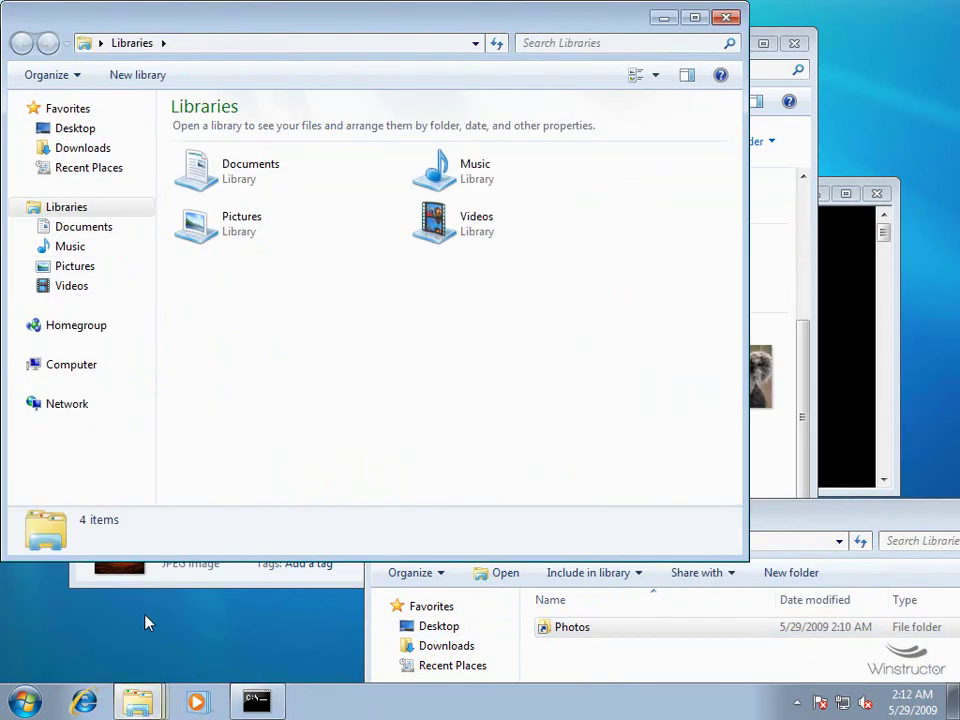
{"action": "left_click_drag", "start_coordinate": [356, 49], "coordinate": [424, 77]}
{"action": "left_click", "coordinate": [423, 70]}
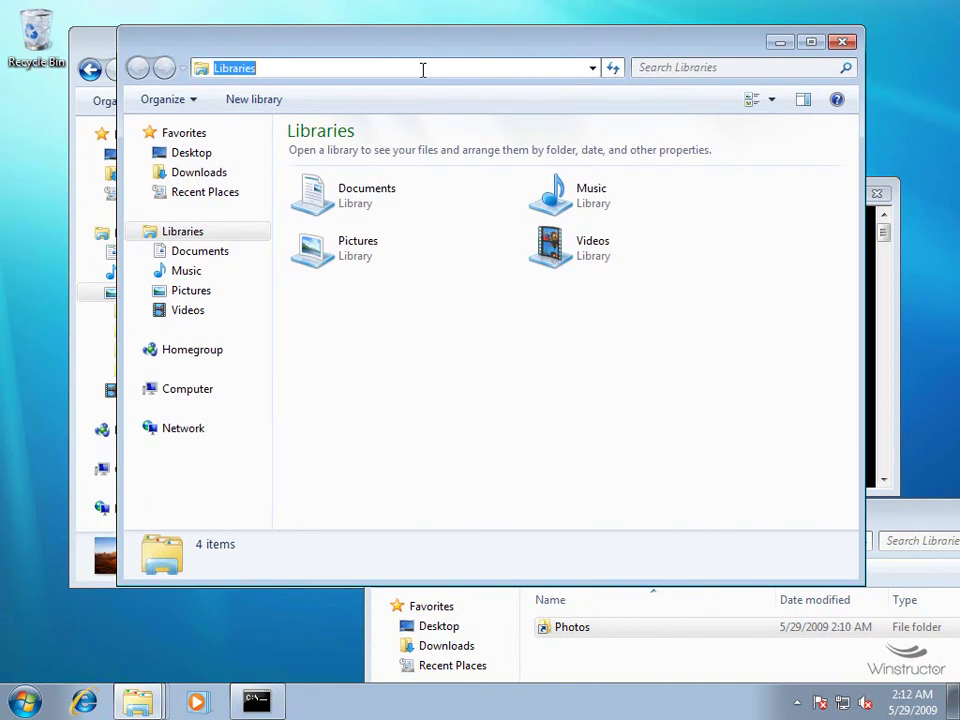
{"action": "type", "text": "\\\\"}
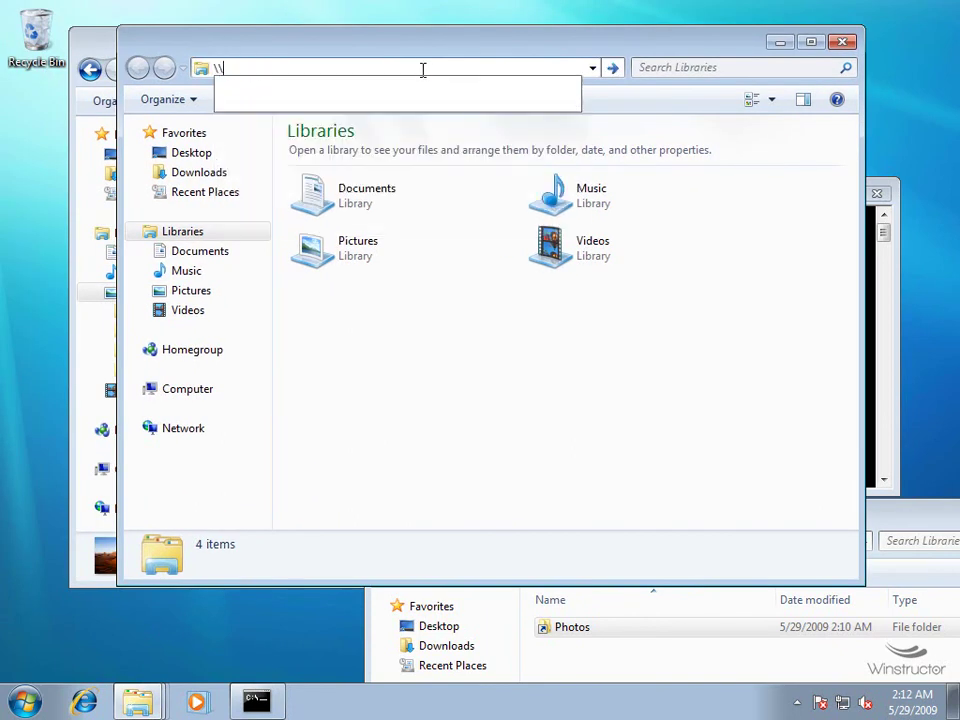
{"action": "key", "text": "Down"}
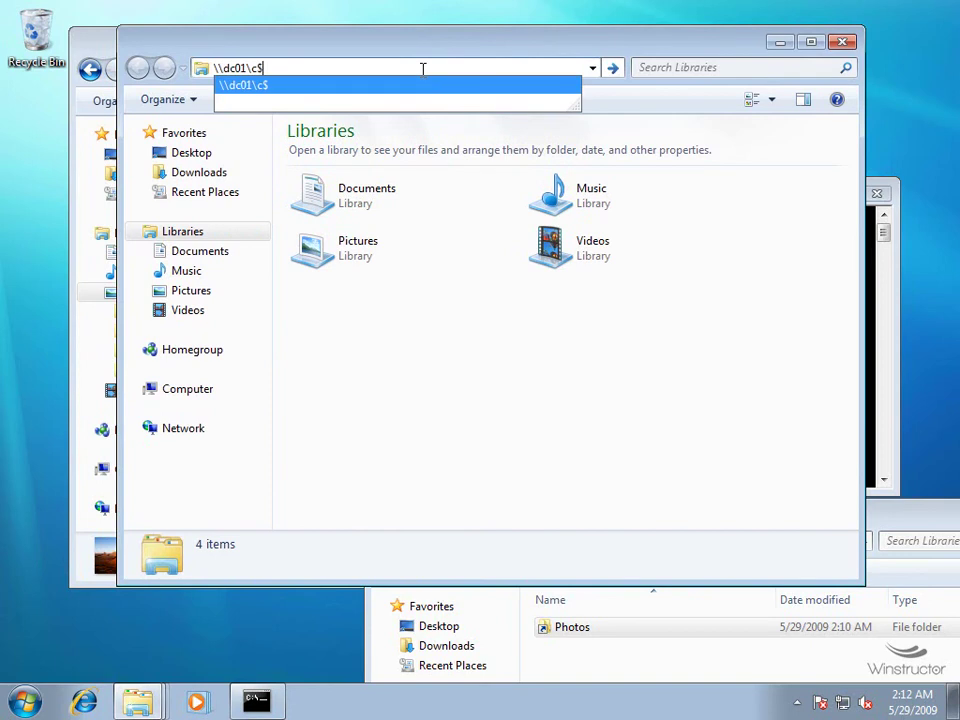
{"action": "key", "text": "Return"}
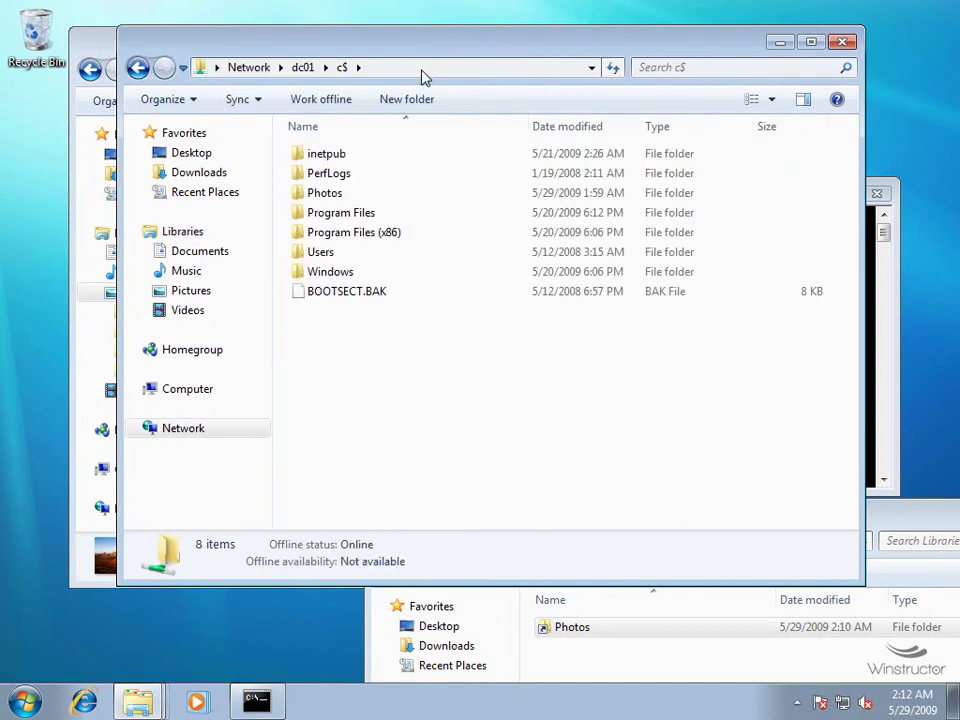
- Create a new folder named Holiday in the root of \\dc01\c$
{"action": "right_click", "coordinate": [425, 355]}
{"action": "mouse_move", "coordinate": [494, 543]}
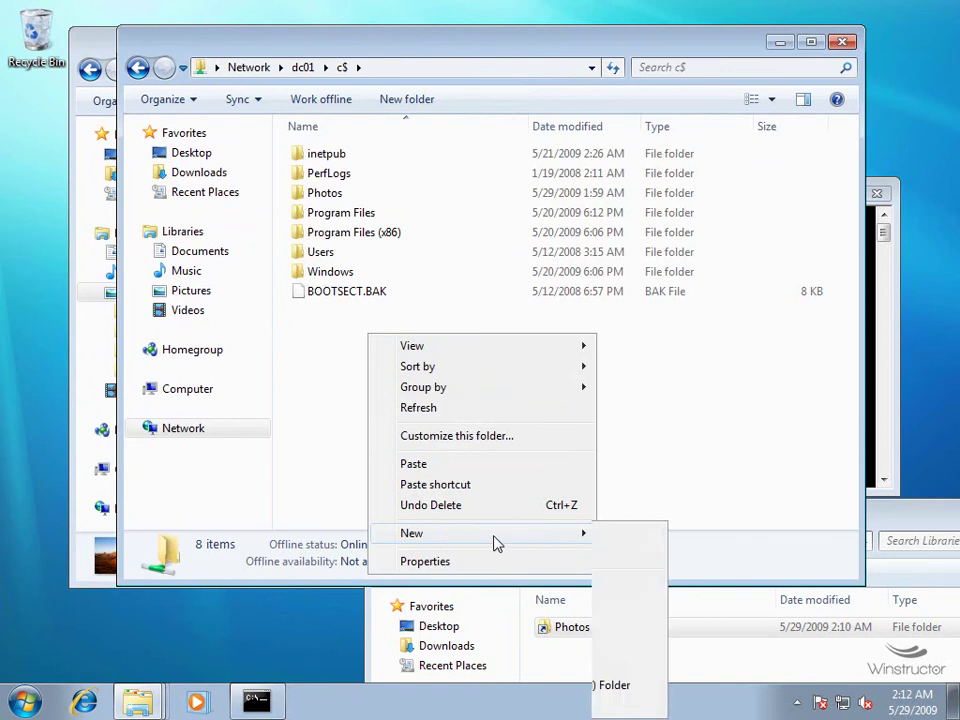
{"action": "left_click", "coordinate": [636, 537]}
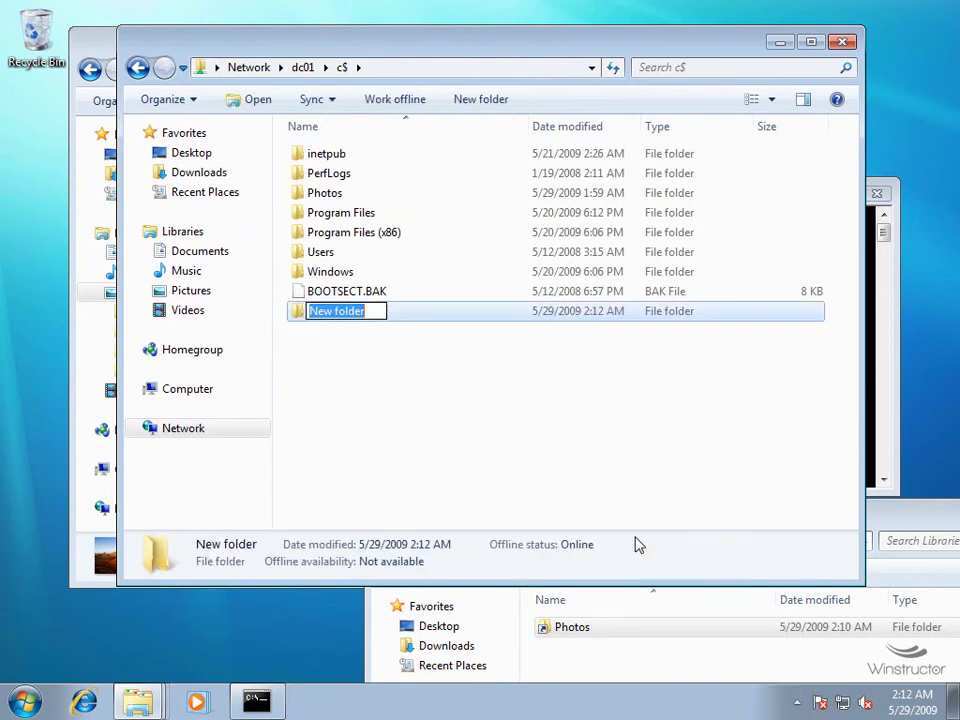
{"action": "type", "text": "Holiday"}
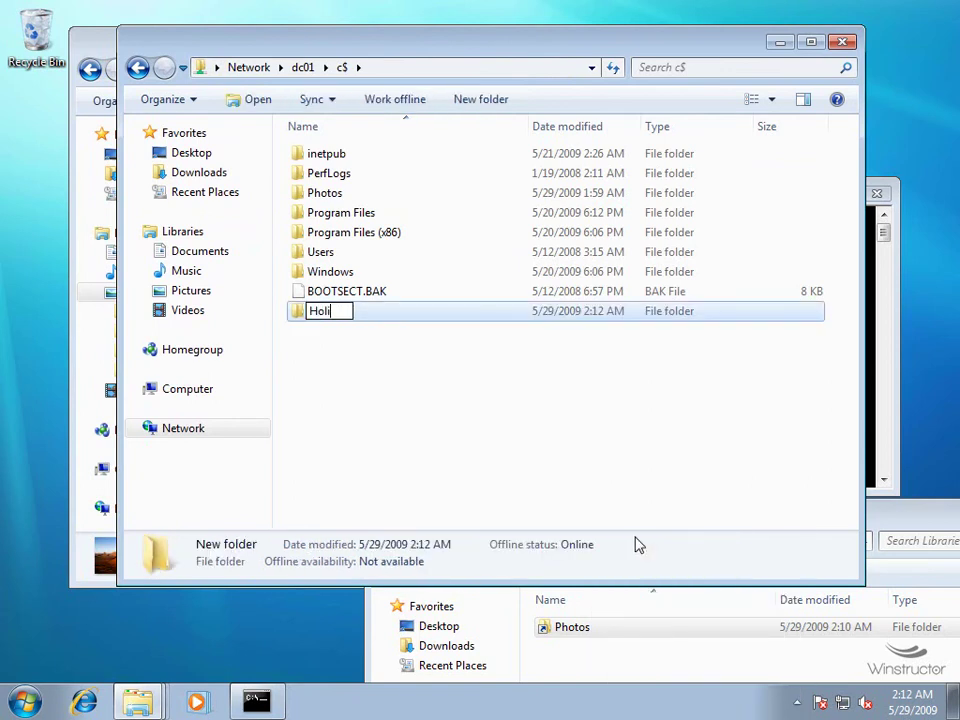
{"action": "left_click", "coordinate": [343, 339]}
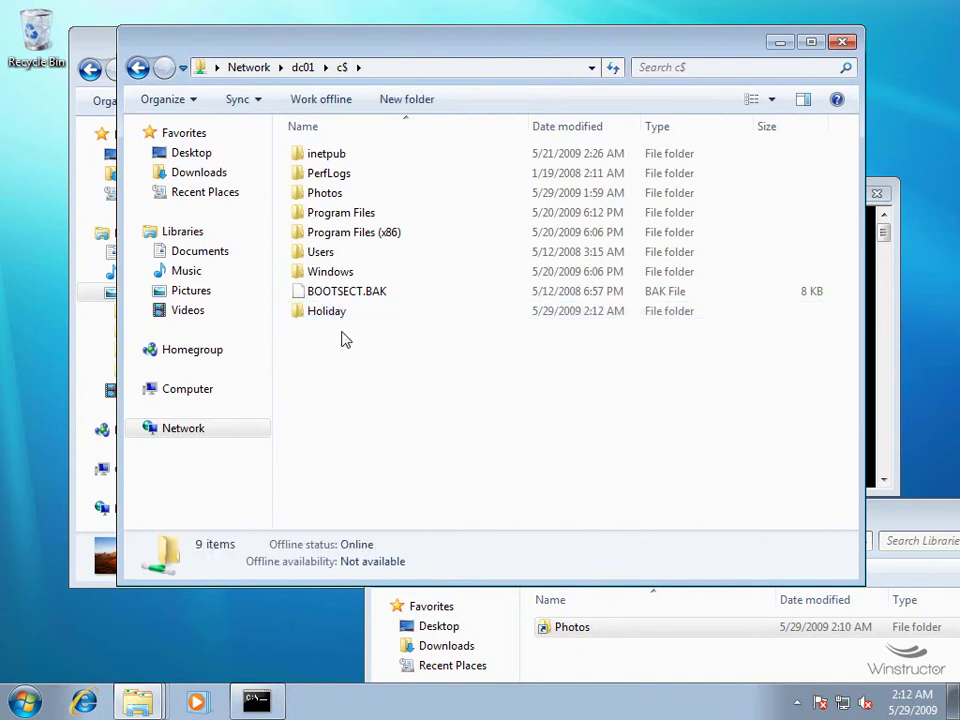
- Create a new bitmap image inside the Holiday folder on \\dc01\c$, keeping its default name
{"action": "double_click", "coordinate": [331, 313]}
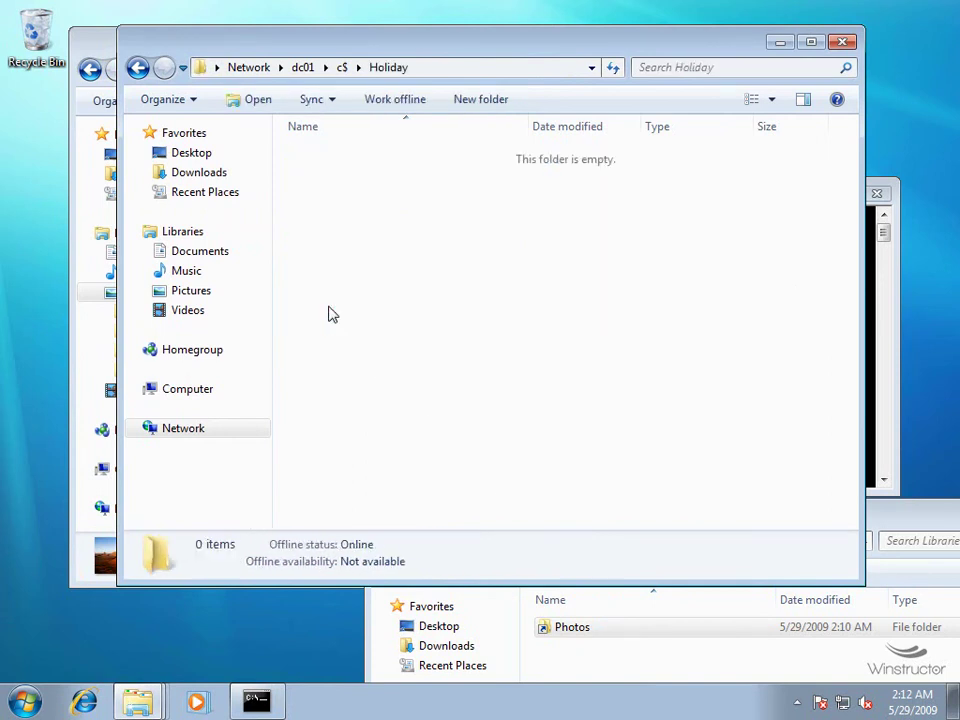
{"action": "right_click", "coordinate": [348, 210]}
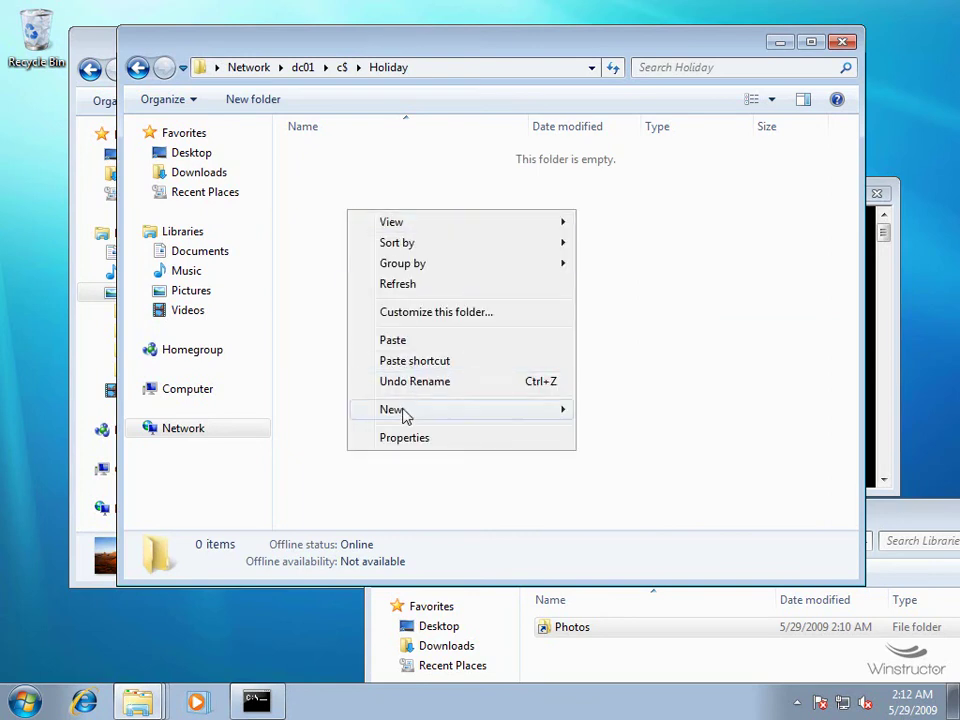
{"action": "mouse_move", "coordinate": [572, 411]}
{"action": "left_click", "coordinate": [645, 458]}
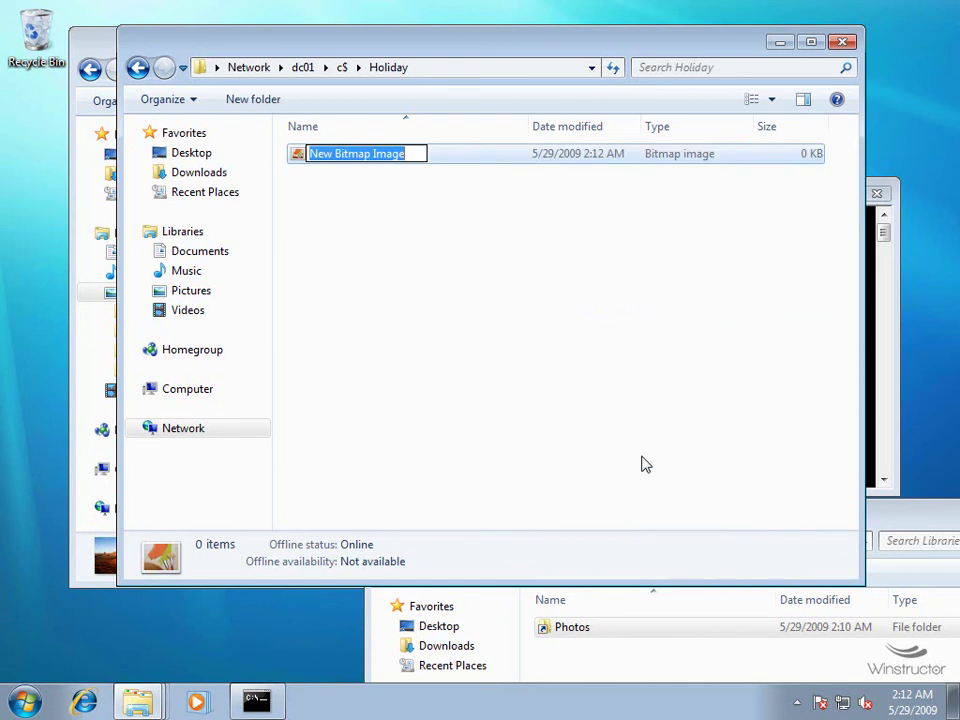
{"action": "left_click", "coordinate": [300, 159]}
- Open the new bitmap for editing in Paint and scribble black, orange and dark red brush strokes on it
{"action": "right_click", "coordinate": [300, 160]}
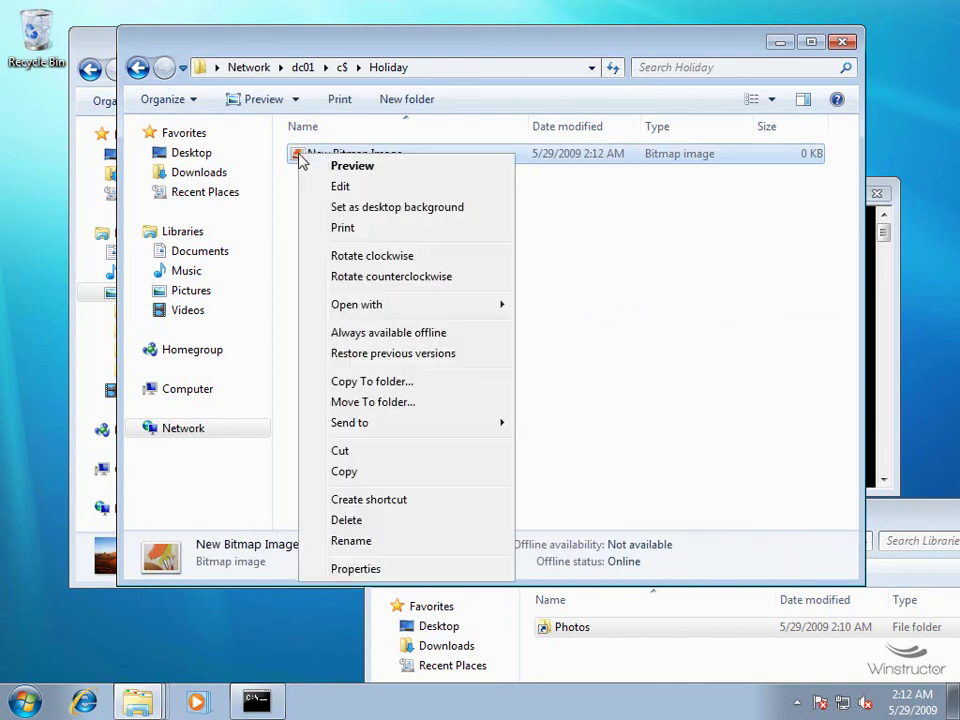
{"action": "left_click", "coordinate": [375, 190]}
{"action": "left_click_drag", "start_coordinate": [182, 261], "coordinate": [534, 309]}
{"action": "left_click_drag", "start_coordinate": [325, 343], "coordinate": [522, 330]}
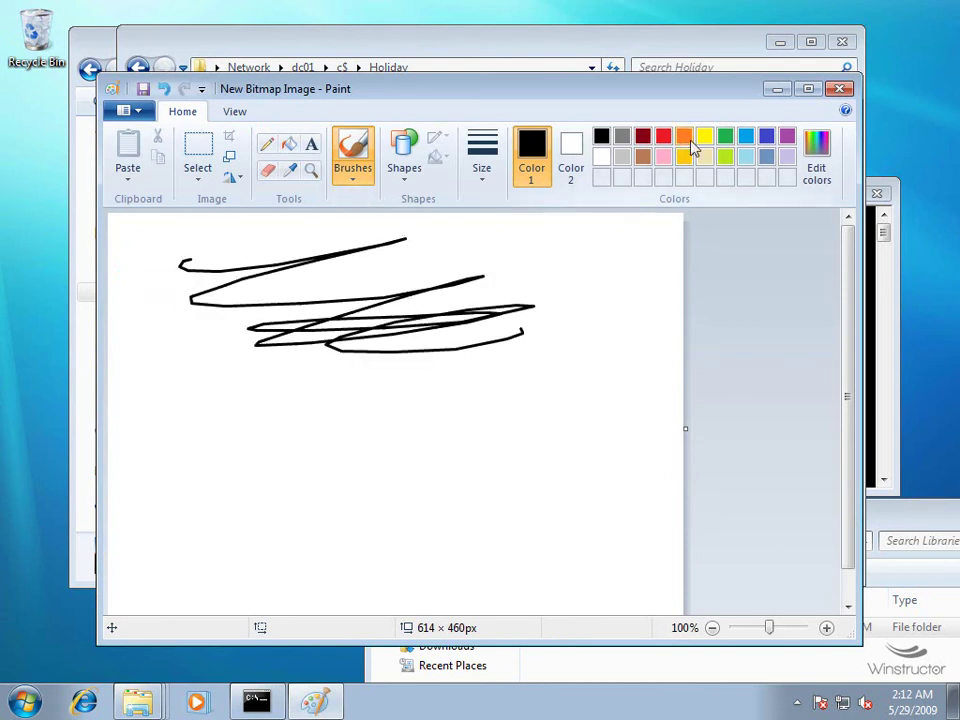
{"action": "left_click", "coordinate": [684, 136]}
{"action": "left_click_drag", "start_coordinate": [588, 269], "coordinate": [608, 291]}
{"action": "mouse_move", "coordinate": [481, 343]}
{"action": "left_mouse_down"}
{"action": "mouse_move", "coordinate": [482, 394]}
{"action": "mouse_move", "coordinate": [617, 289]}
{"action": "left_mouse_up"}
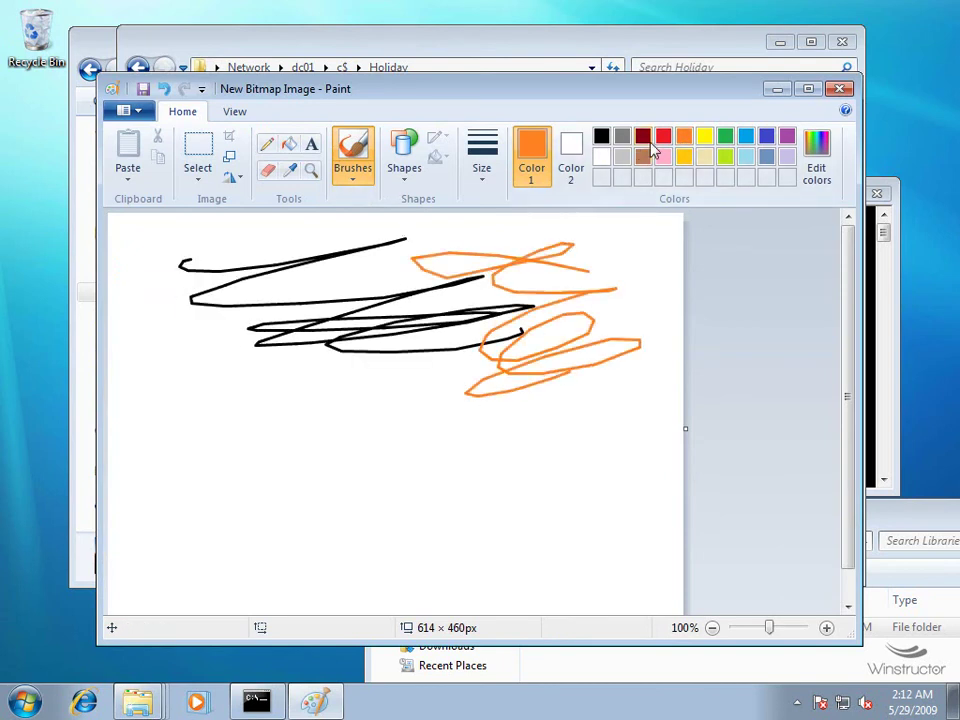
{"action": "left_click", "coordinate": [642, 136]}
{"action": "left_click_drag", "start_coordinate": [193, 278], "coordinate": [297, 300]}
{"action": "mouse_move", "coordinate": [209, 347]}
{"action": "left_mouse_down"}
{"action": "mouse_move", "coordinate": [377, 407]}
{"action": "mouse_move", "coordinate": [394, 399]}
{"action": "left_mouse_up"}
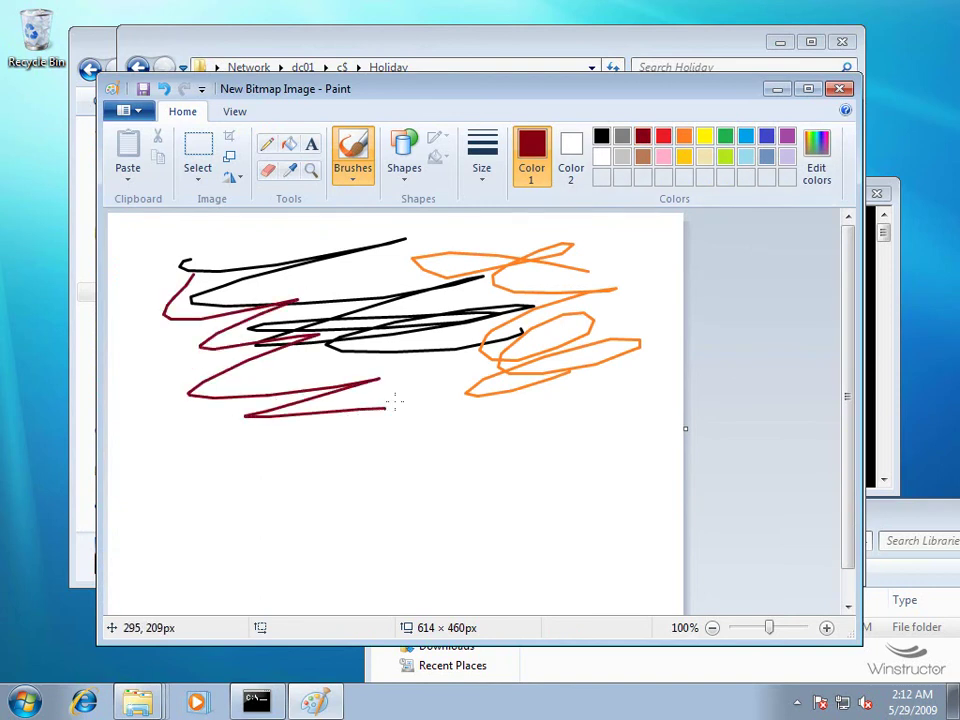
- Save the drawing, close Paint and minimize the Holiday folder window
{"action": "left_click", "coordinate": [144, 90]}
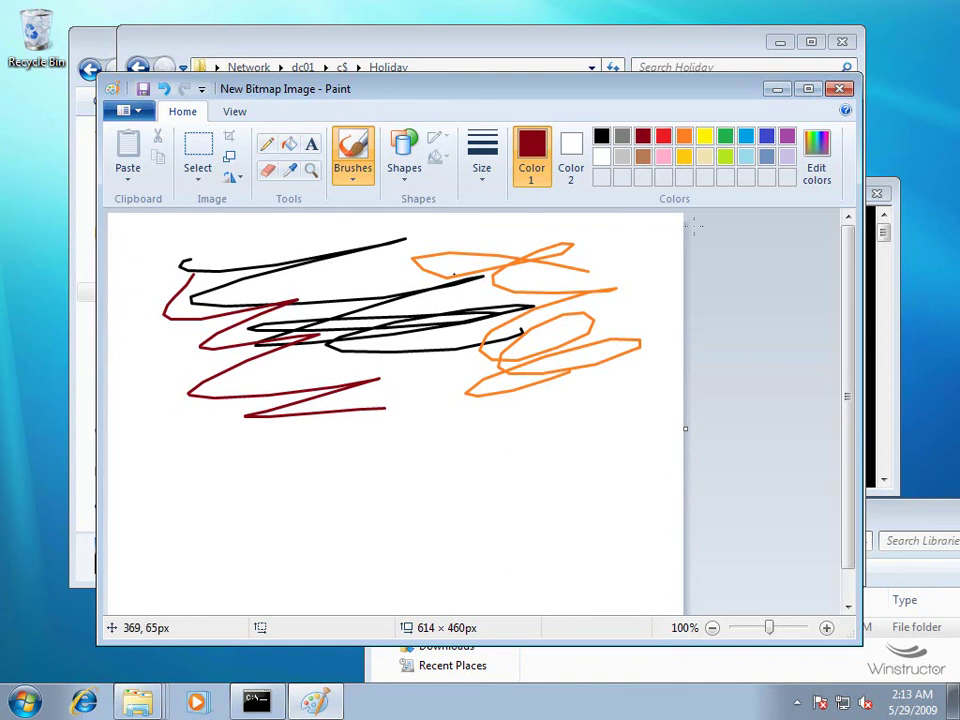
{"action": "left_click", "coordinate": [843, 92]}
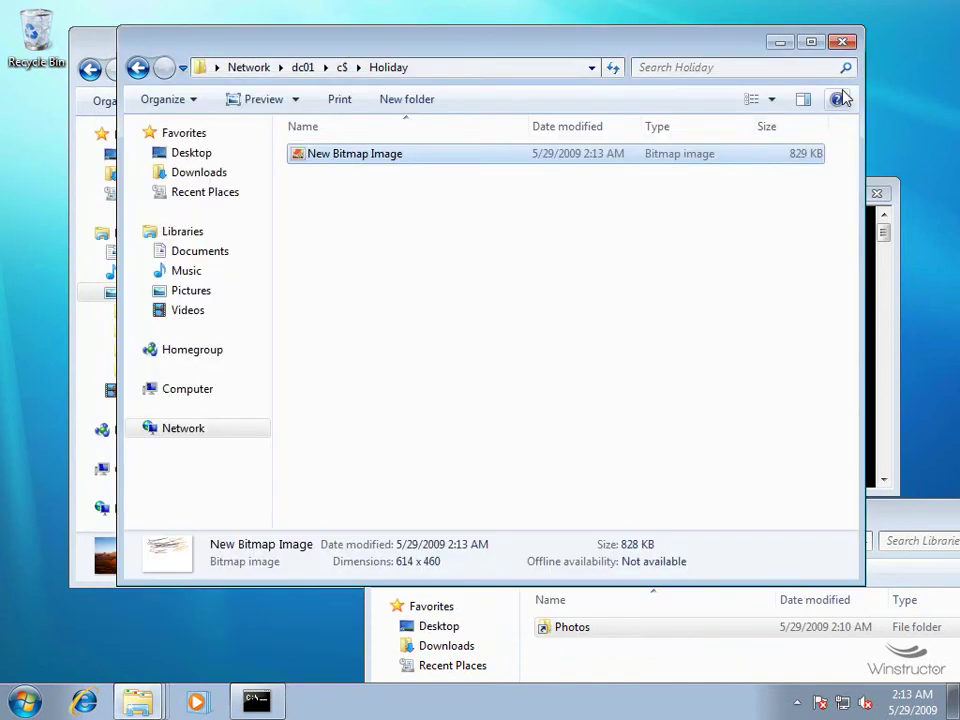
{"action": "left_click", "coordinate": [781, 45]}
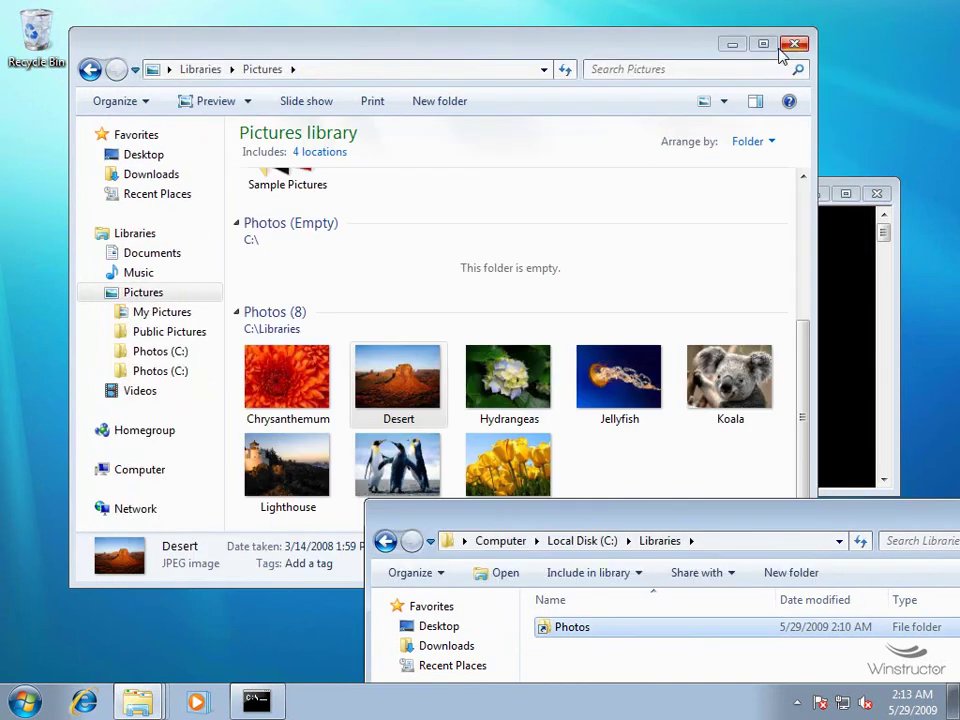
- Create a new folder named Vacation in C:\Libraries
{"action": "left_click", "coordinate": [483, 54]}
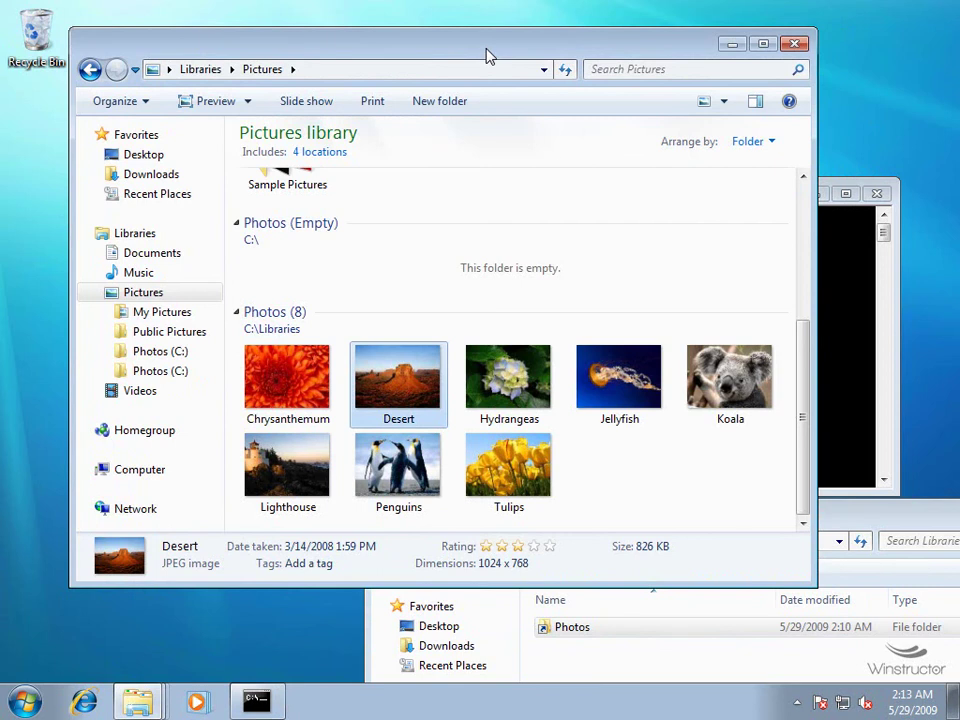
{"action": "left_click", "coordinate": [829, 514]}
{"action": "left_click_drag", "start_coordinate": [760, 523], "coordinate": [679, 407]}
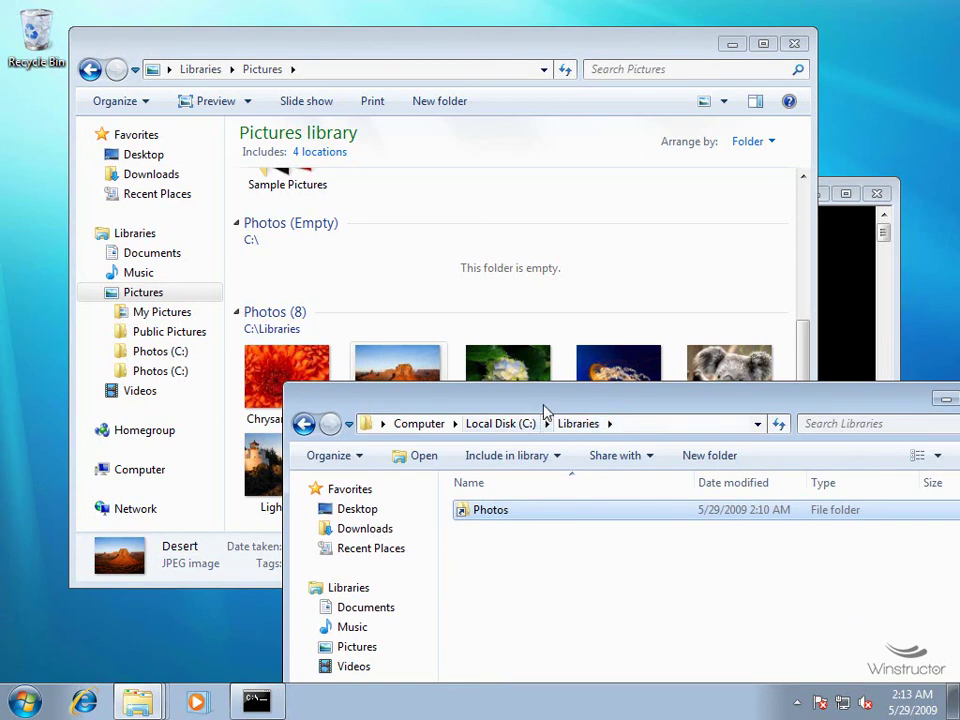
{"action": "right_click", "coordinate": [487, 550]}
{"action": "mouse_move", "coordinate": [550, 500]}
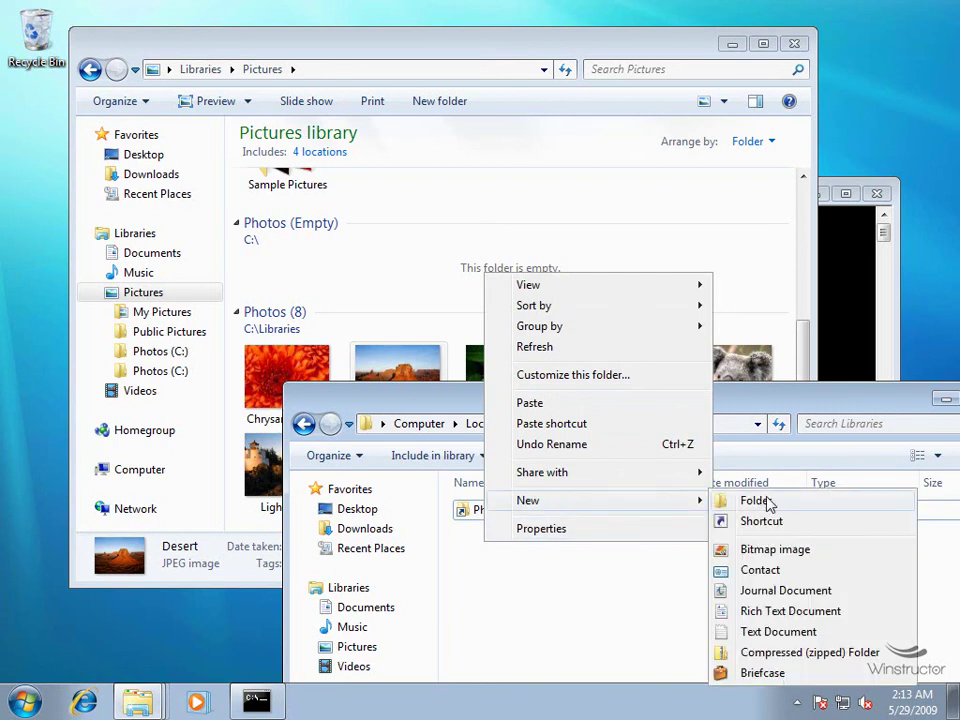
{"action": "left_click", "coordinate": [755, 500]}
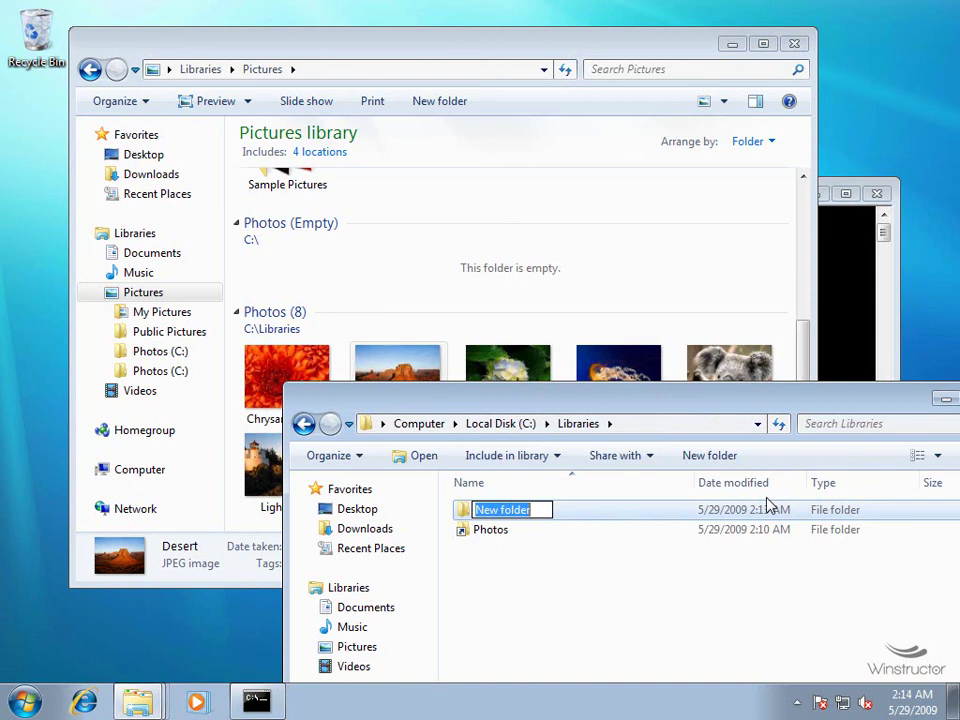
{"action": "type", "text": "Vacation"}
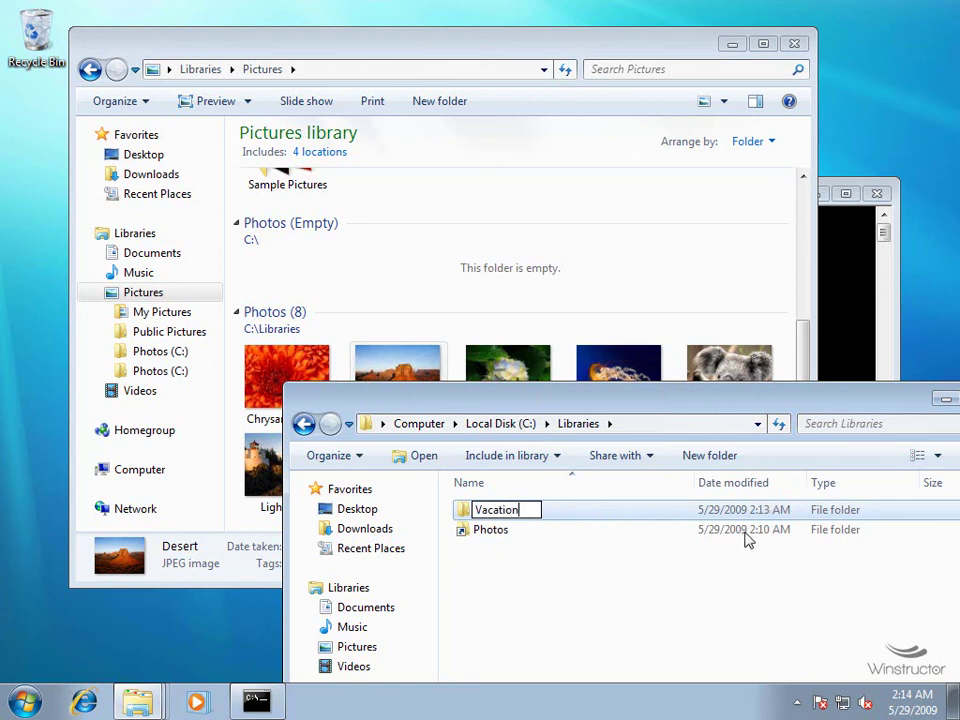
{"action": "key", "text": "Return"}
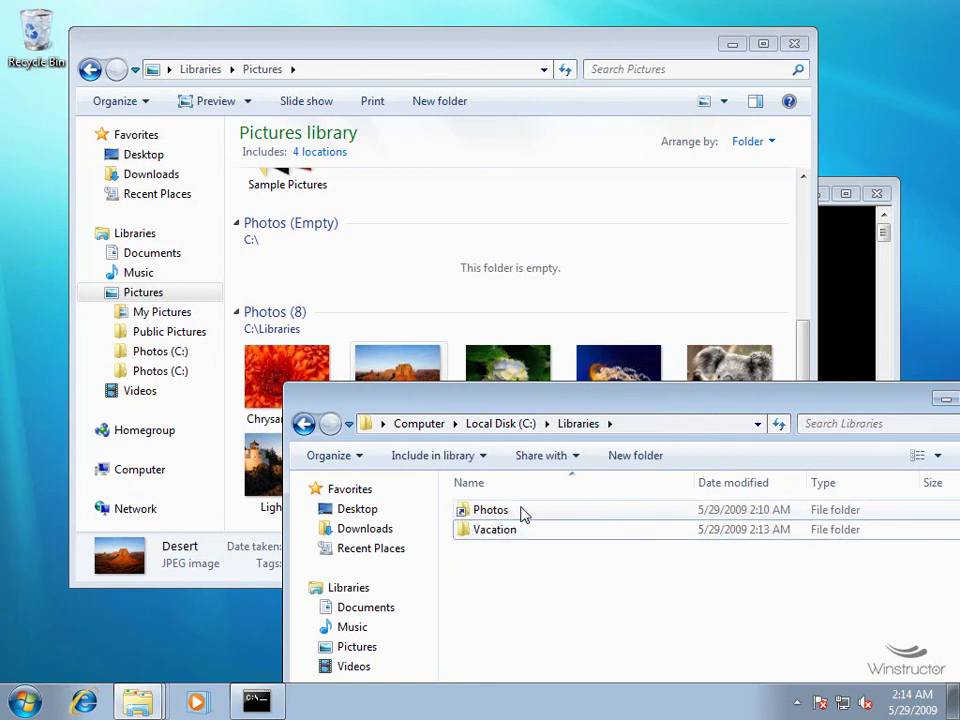
- Include the C:\Libraries\Vacation folder in the Pictures library and view its section there
{"action": "left_click_drag", "start_coordinate": [544, 401], "coordinate": [640, 515]}
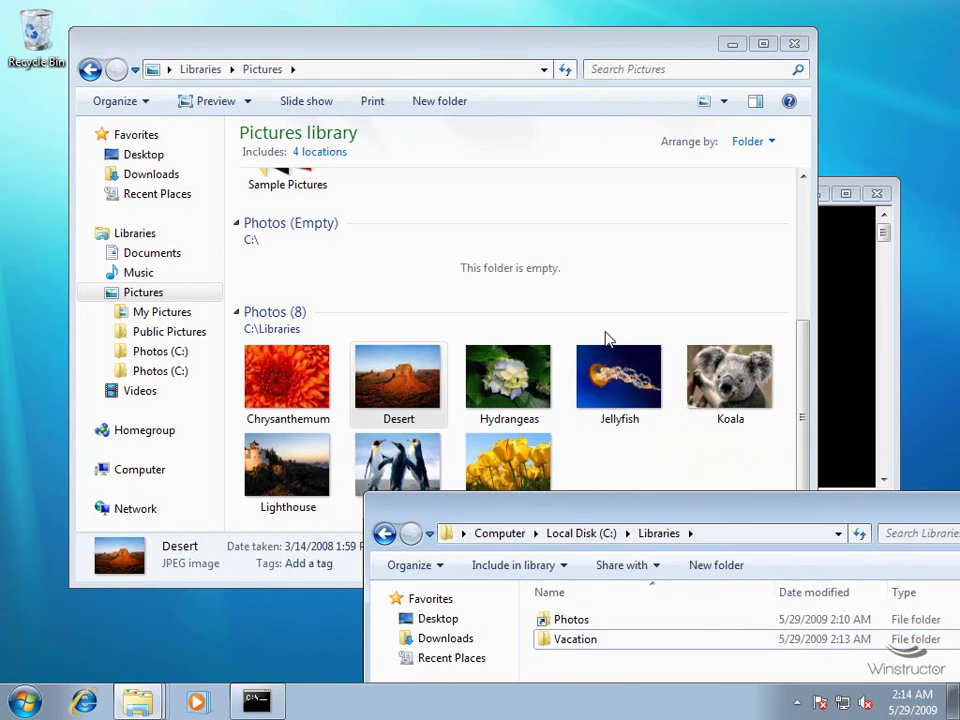
{"action": "left_click", "coordinate": [396, 61]}
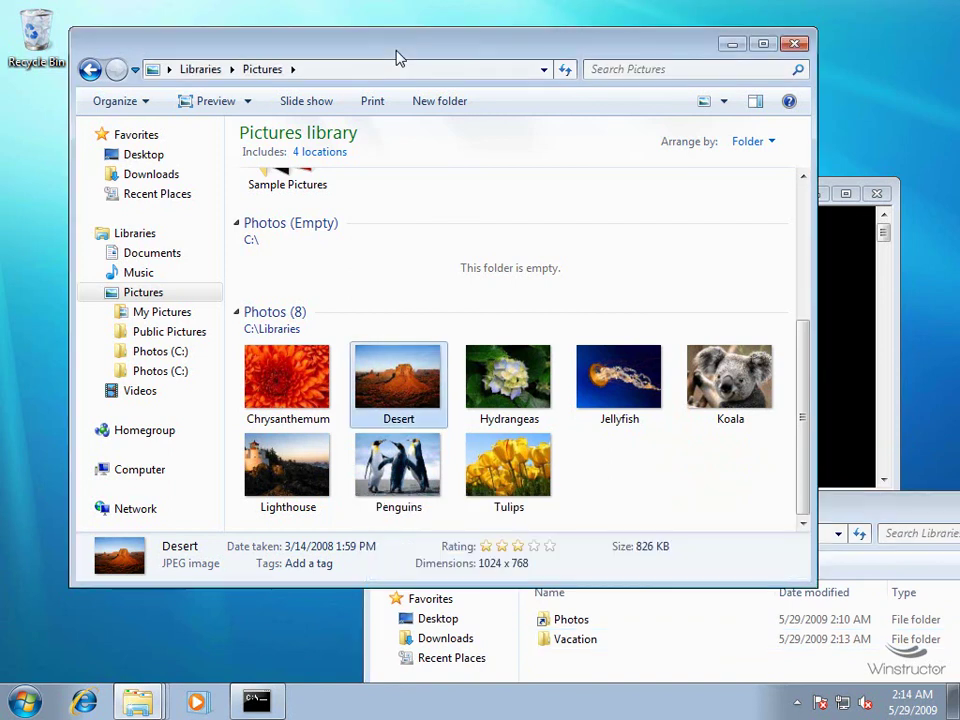
{"action": "left_click", "coordinate": [318, 155]}
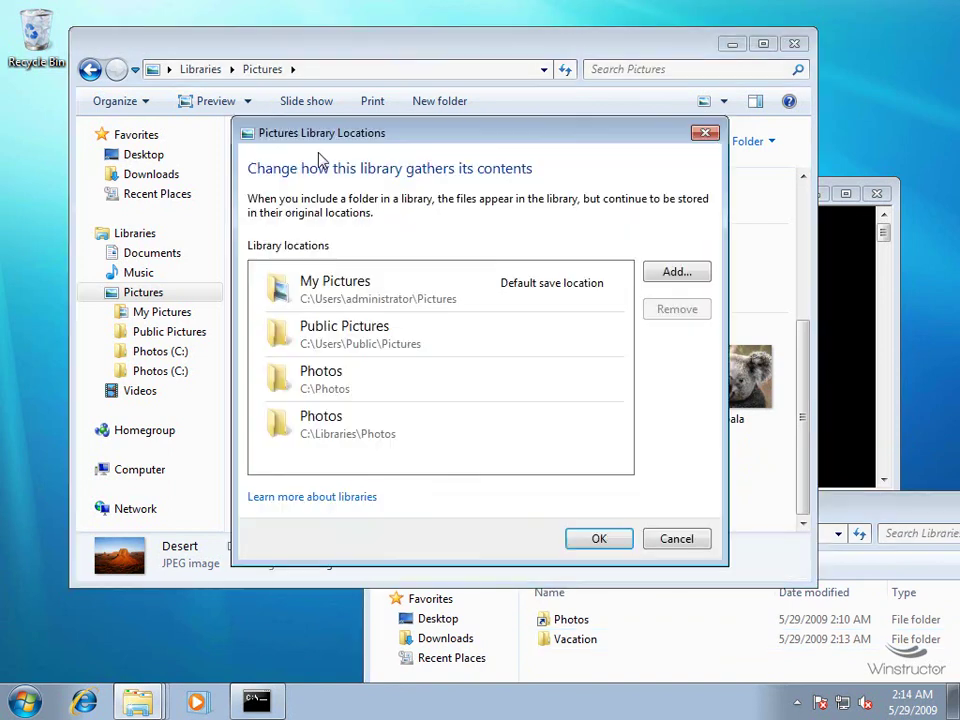
{"action": "left_click", "coordinate": [685, 279]}
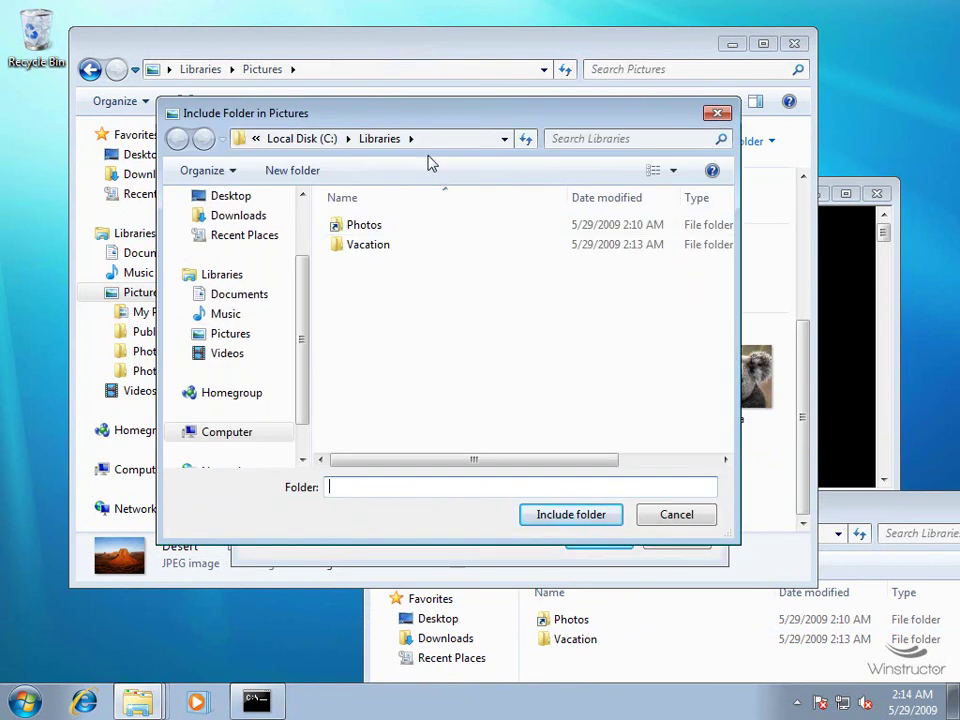
{"action": "double_click", "coordinate": [353, 251]}
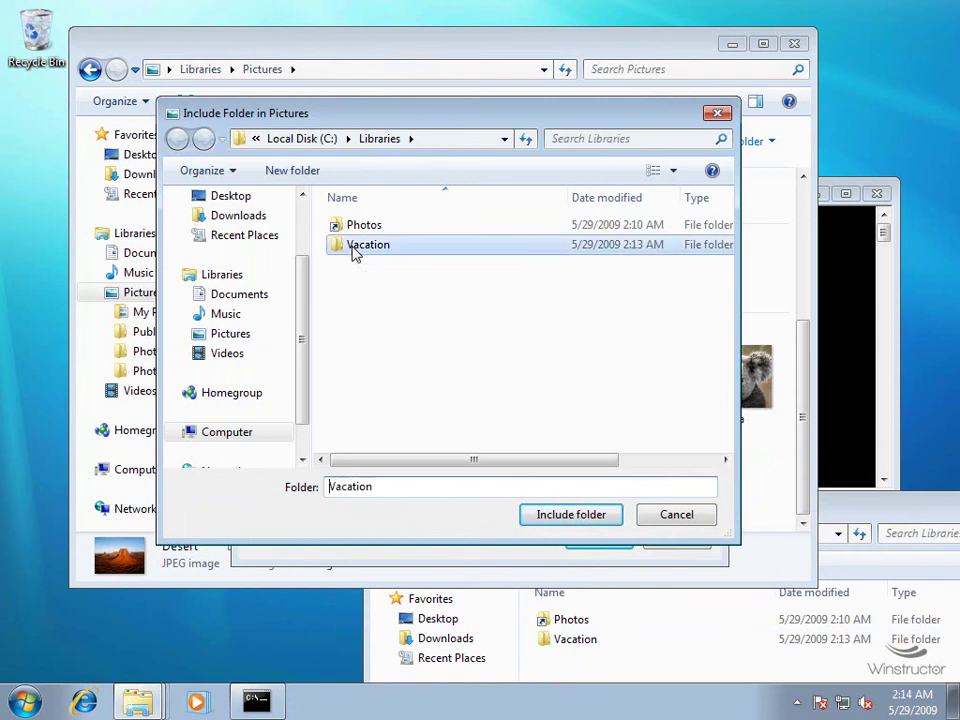
{"action": "left_click", "coordinate": [569, 516]}
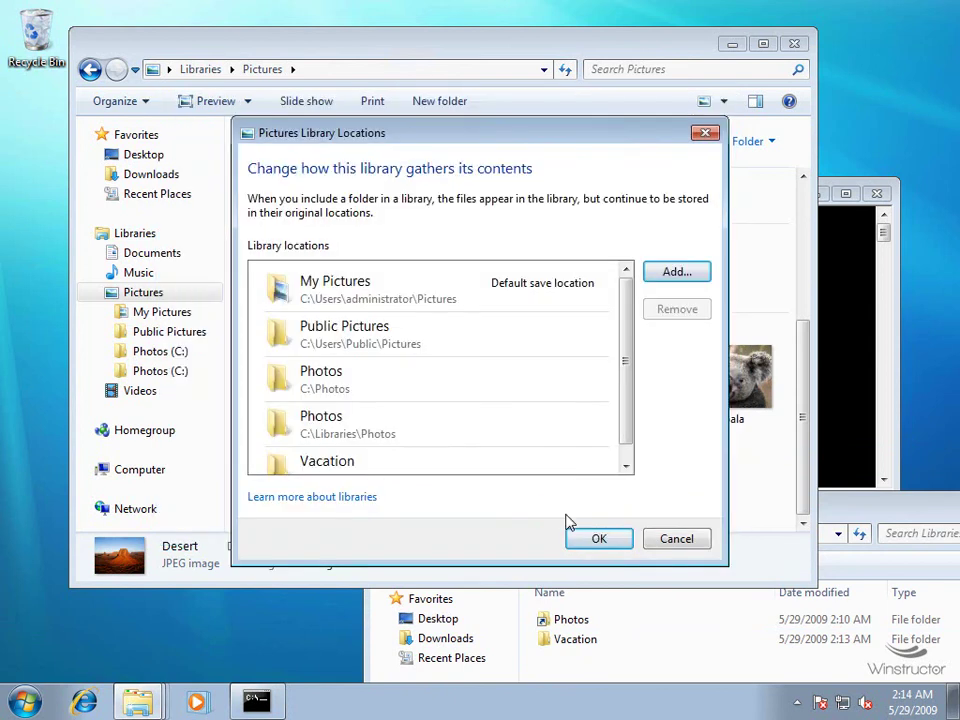
{"action": "left_click", "coordinate": [598, 540]}
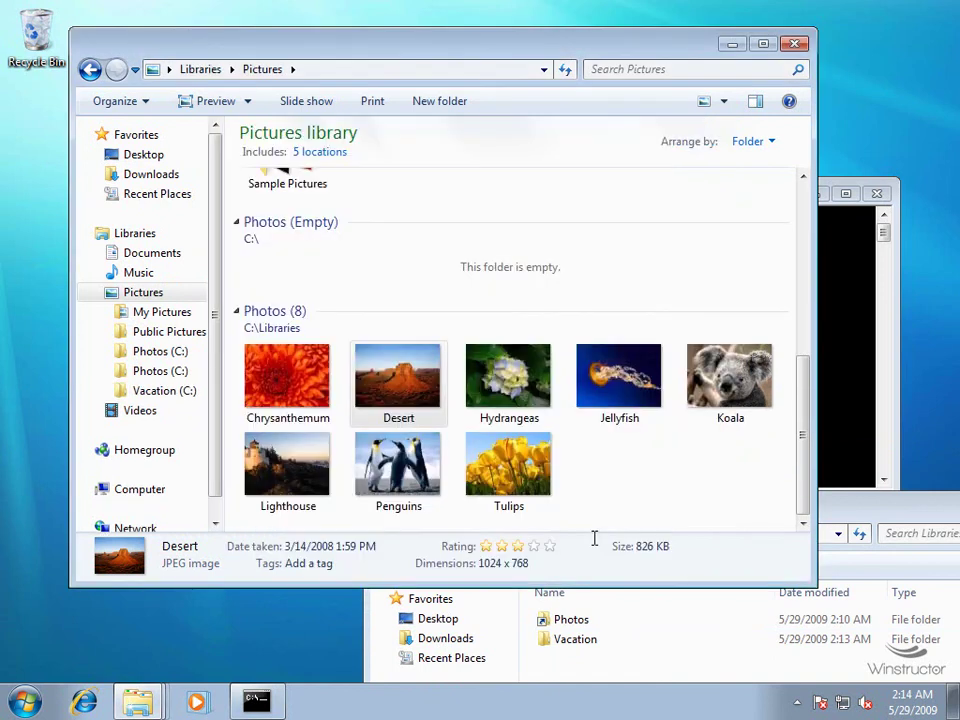
{"action": "left_click_drag", "start_coordinate": [800, 487], "coordinate": [790, 513]}
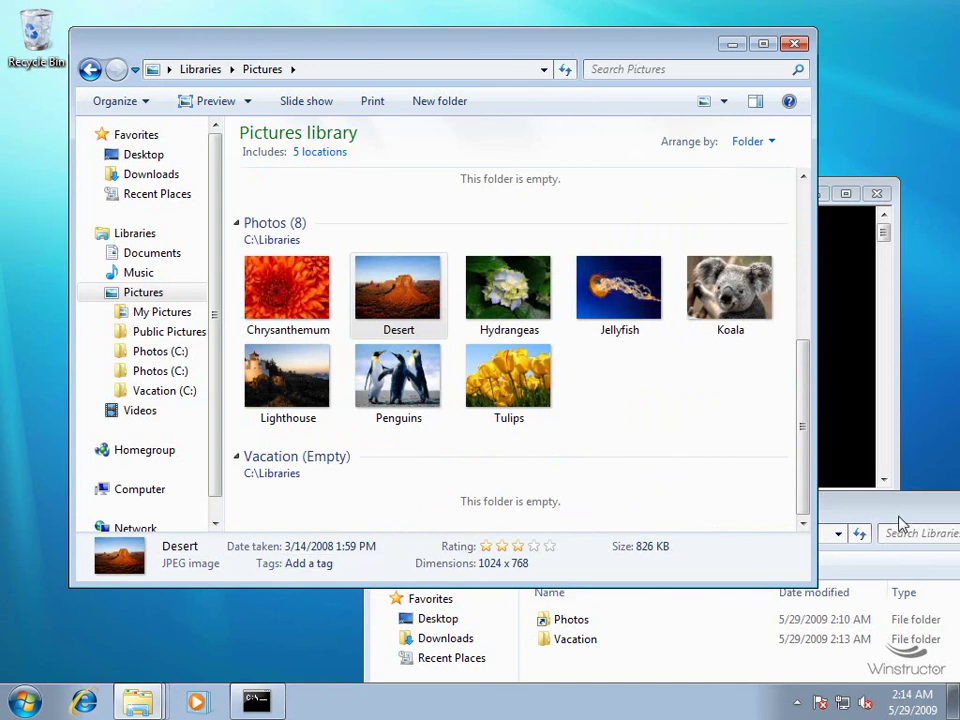
- Delete the real Vacation folder from C:\Libraries and confirm its removal
{"action": "left_click", "coordinate": [714, 593]}
{"action": "left_click", "coordinate": [570, 644]}
{"action": "right_click", "coordinate": [570, 644]}
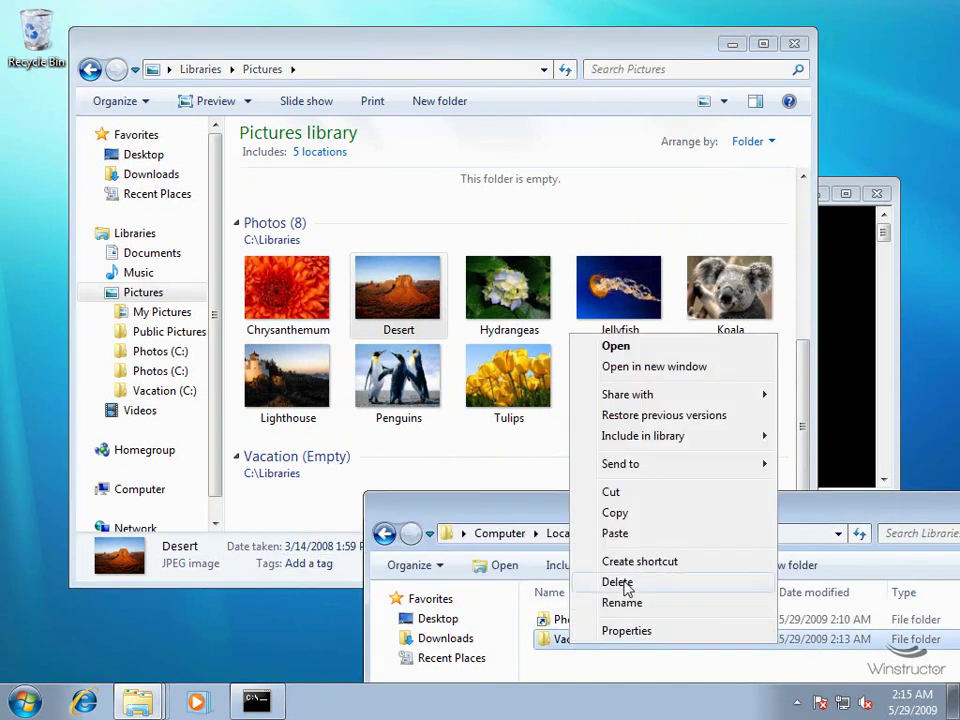
{"action": "left_click", "coordinate": [654, 581]}
{"action": "left_click", "coordinate": [555, 428]}
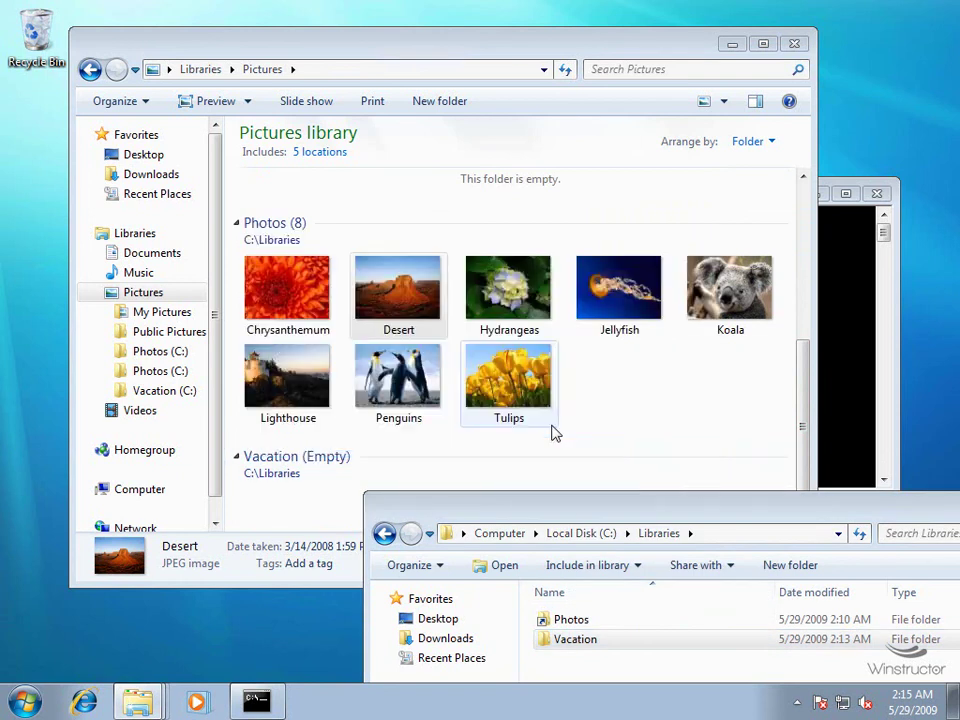
- In the Command Prompt, recall the previous mklink command and change its link path to c:\libraries\vacation
{"action": "left_click", "coordinate": [843, 338]}
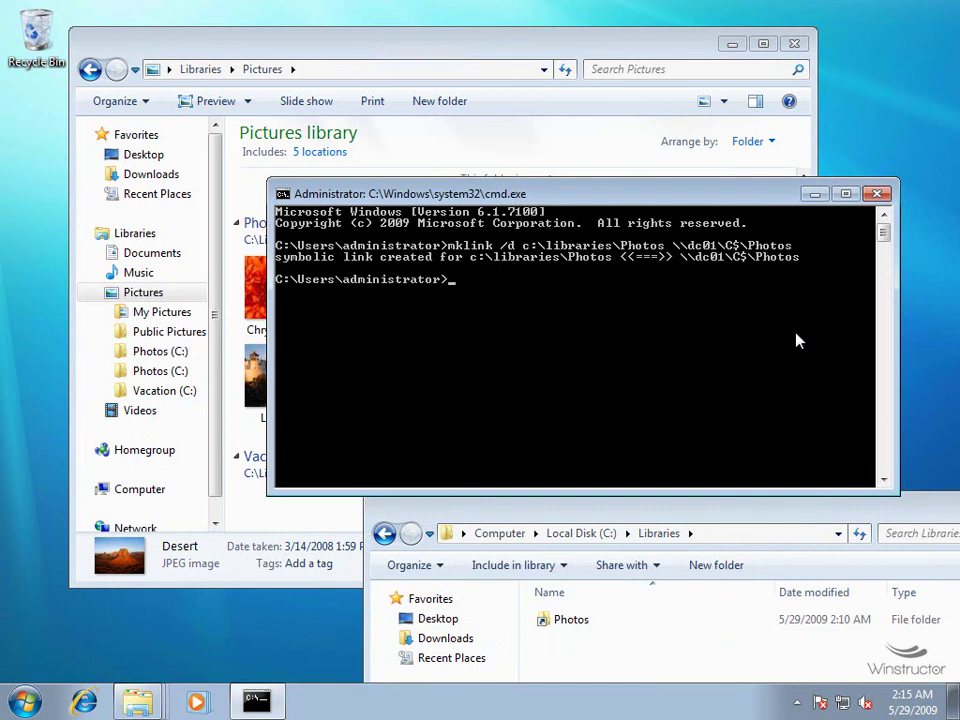
{"action": "key", "text": "Up"}
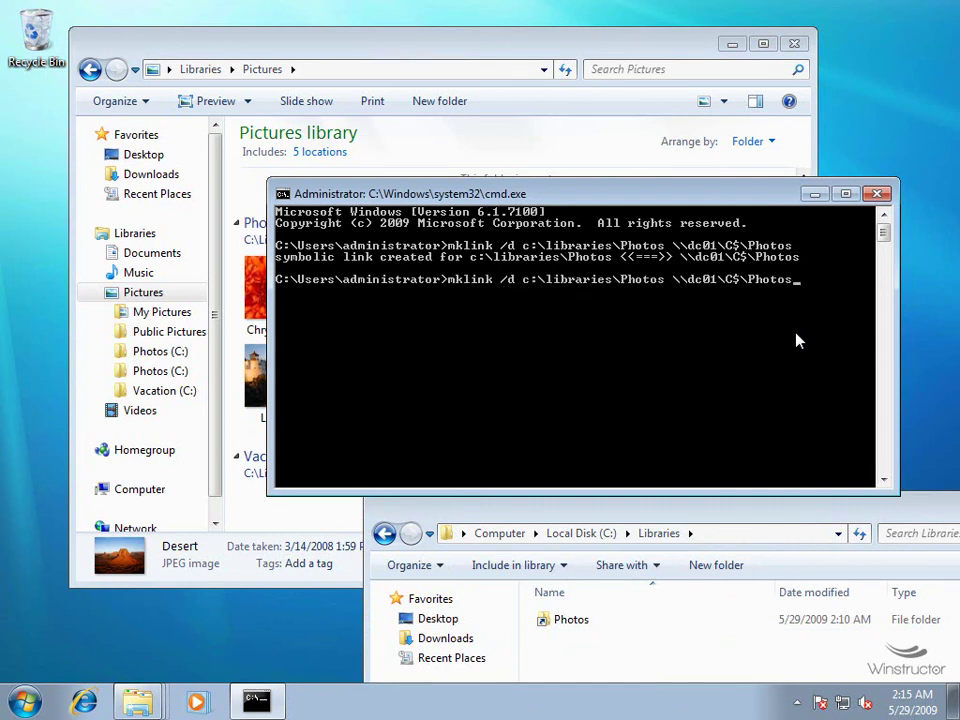
{"action": "key", "text": "Left"}
{"action": "key", "text": "Left"}
{"action": "key", "text": "Left"}
{"action": "key", "text": "Left"}
{"action": "key", "text": "Left"}
{"action": "key", "text": "Left"}
{"action": "key", "text": "Left"}
{"action": "key", "text": "Left"}
{"action": "key", "text": "Left"}
{"action": "key", "text": "Left"}
{"action": "key", "text": "Left"}
{"action": "key", "text": "Left"}
{"action": "key", "text": "Left"}
{"action": "key", "text": "Left"}
{"action": "key", "text": "Left"}
{"action": "key", "text": "Left"}
{"action": "key", "text": "Left"}
{"action": "key", "text": "BackSpace"}
{"action": "key", "text": "BackSpace"}
{"action": "key", "text": "BackSpace"}
{"action": "key", "text": "BackSpace"}
{"action": "key", "text": "BackSpace"}
{"action": "key", "text": "BackSpace"}
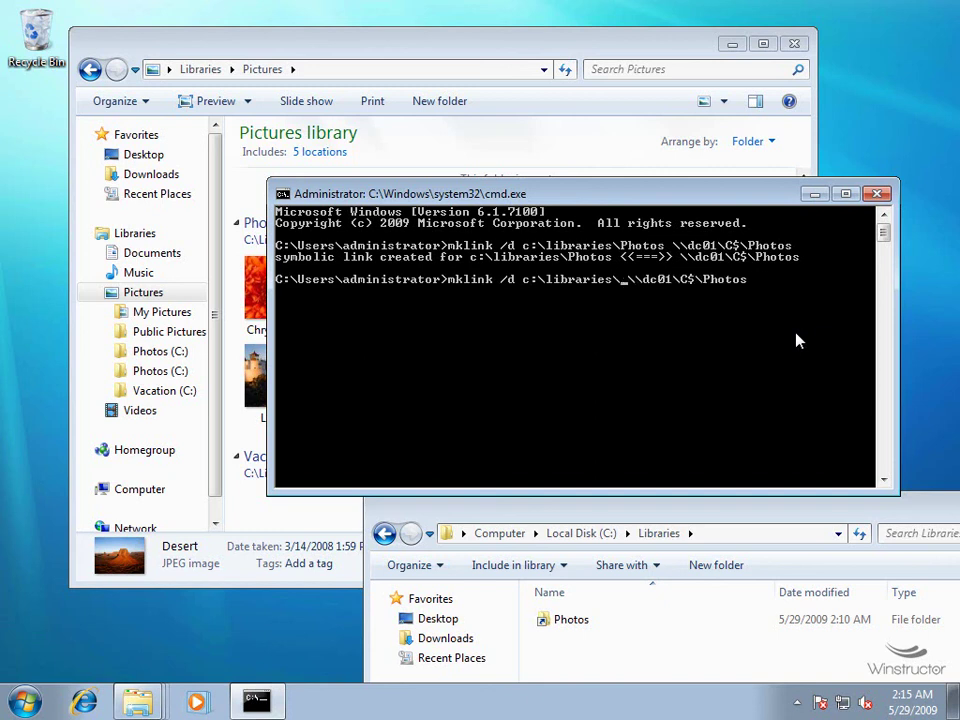
{"action": "type", "text": "vacation"}
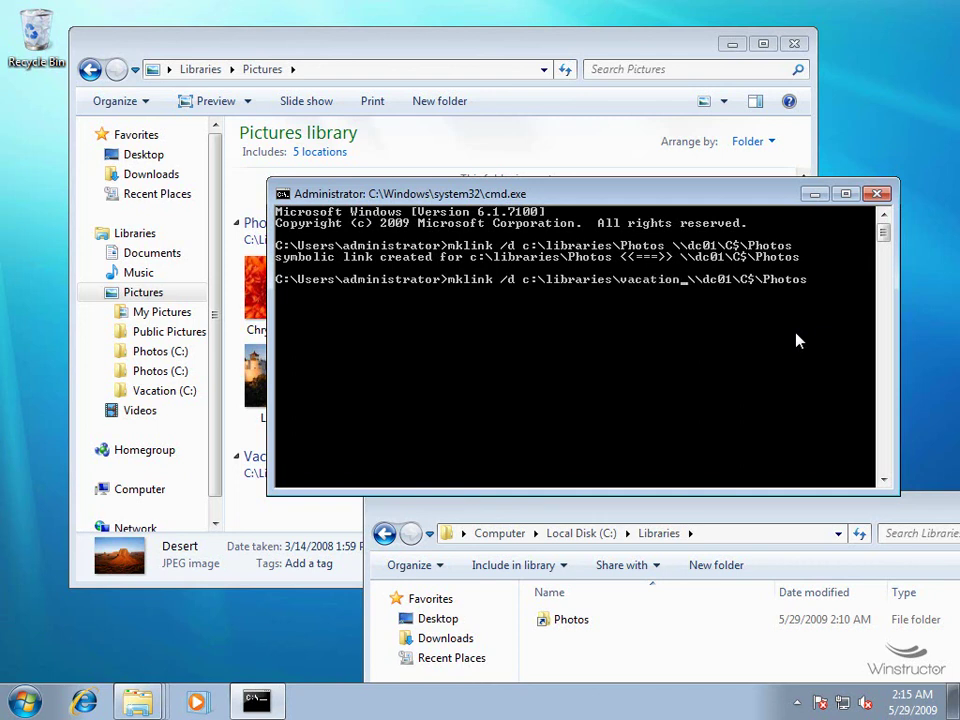
- Change the mklink target to \\dc01\C$\Holiday and run the command to create the symbolic link
{"action": "key", "text": "End"}
{"action": "key", "text": "BackSpace"}
{"action": "key", "text": "BackSpace"}
{"action": "key", "text": "BackSpace"}
{"action": "key", "text": "BackSpace"}
{"action": "key", "text": "BackSpace"}
{"action": "key", "text": "BackSpace"}
{"action": "type", "text": "Holiday"}
{"action": "key", "text": "Return"}
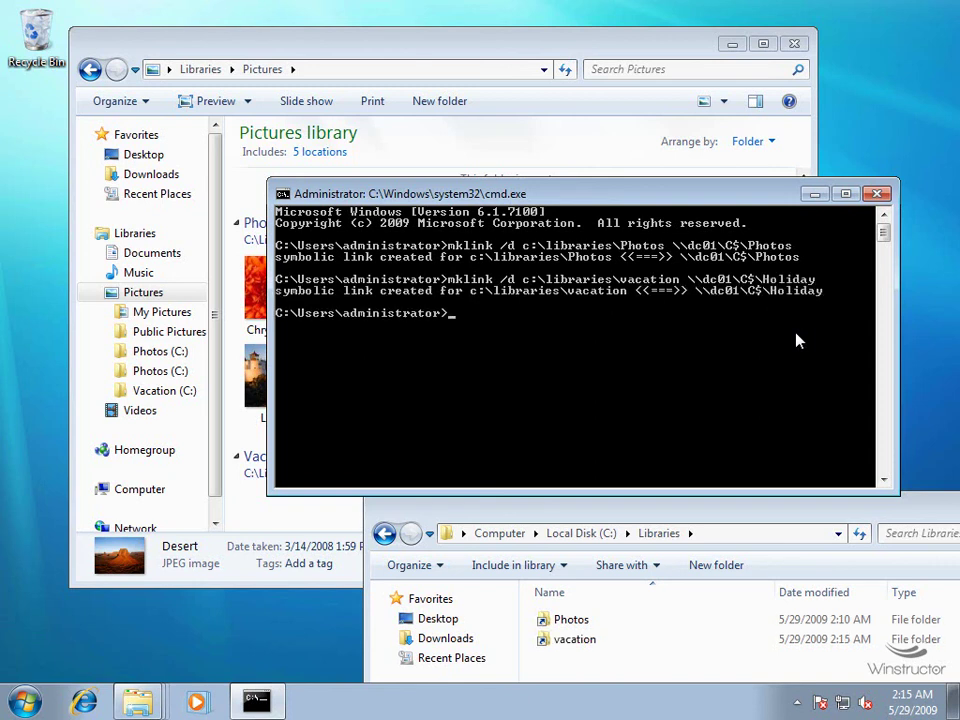
- Check the Vacation section of the Pictures library and inspect the details of its bitmap image
{"action": "left_click", "coordinate": [507, 48]}
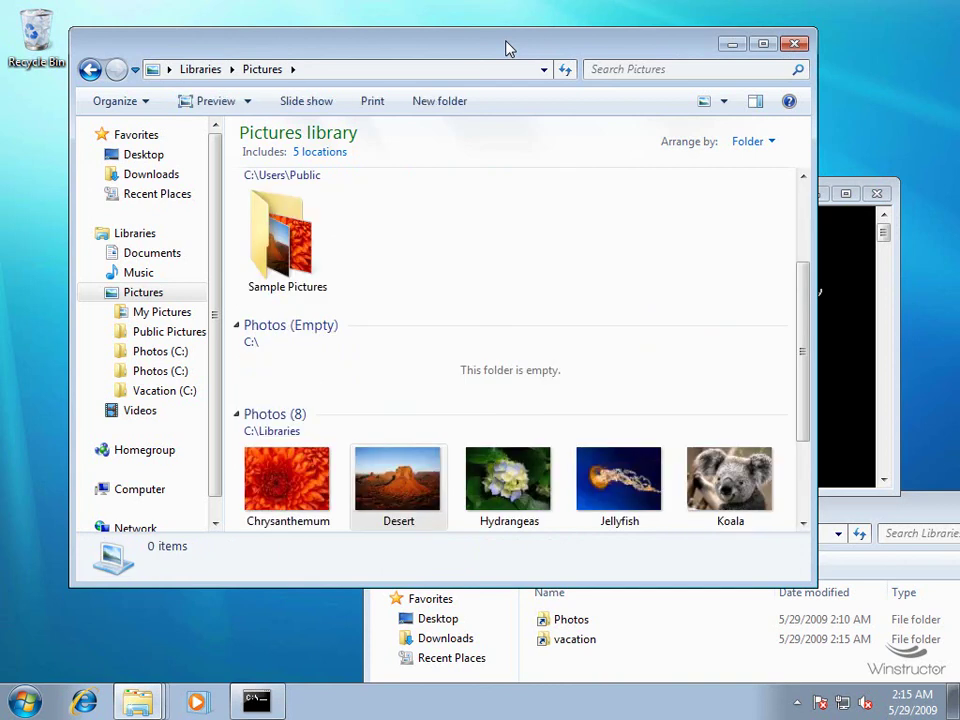
{"action": "left_click_drag", "start_coordinate": [808, 290], "coordinate": [801, 446]}
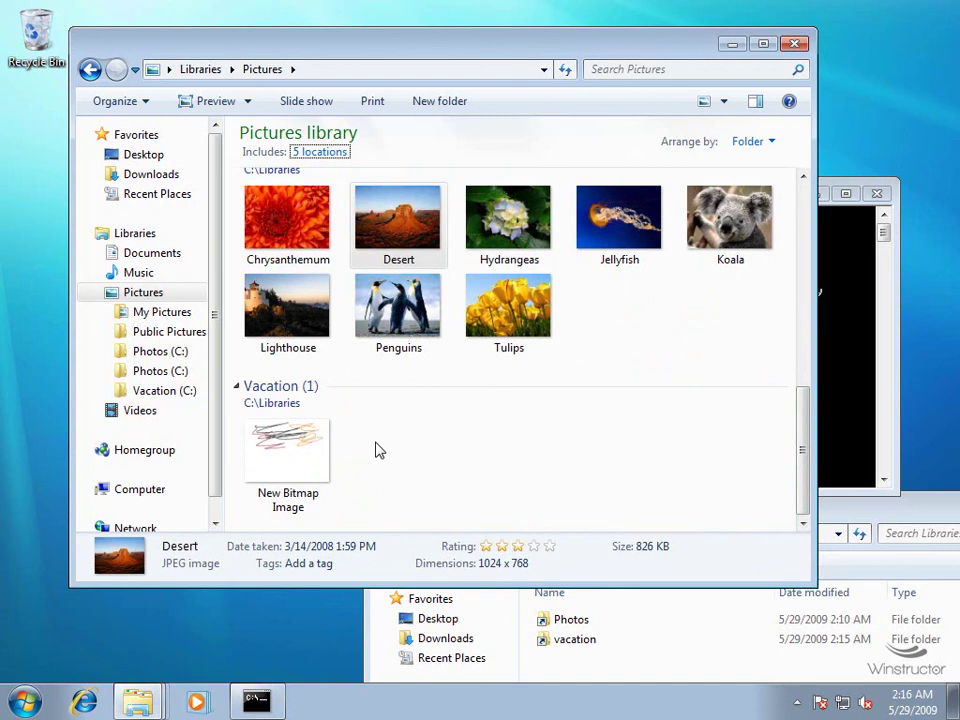
{"action": "left_click", "coordinate": [289, 465]}
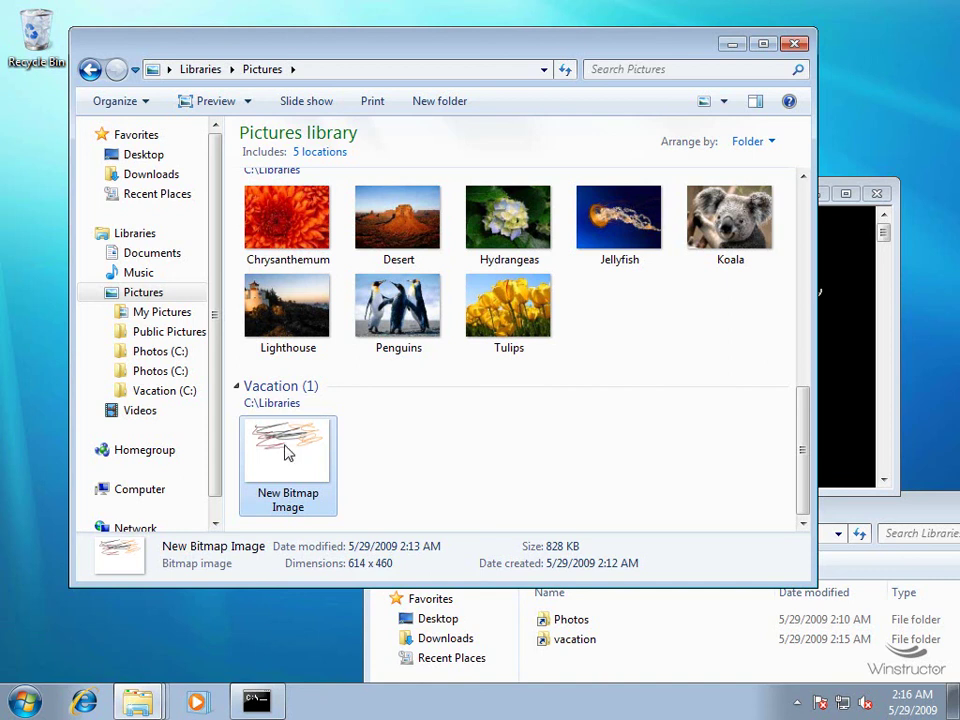
{"action": "mouse_move", "coordinate": [290, 446]}
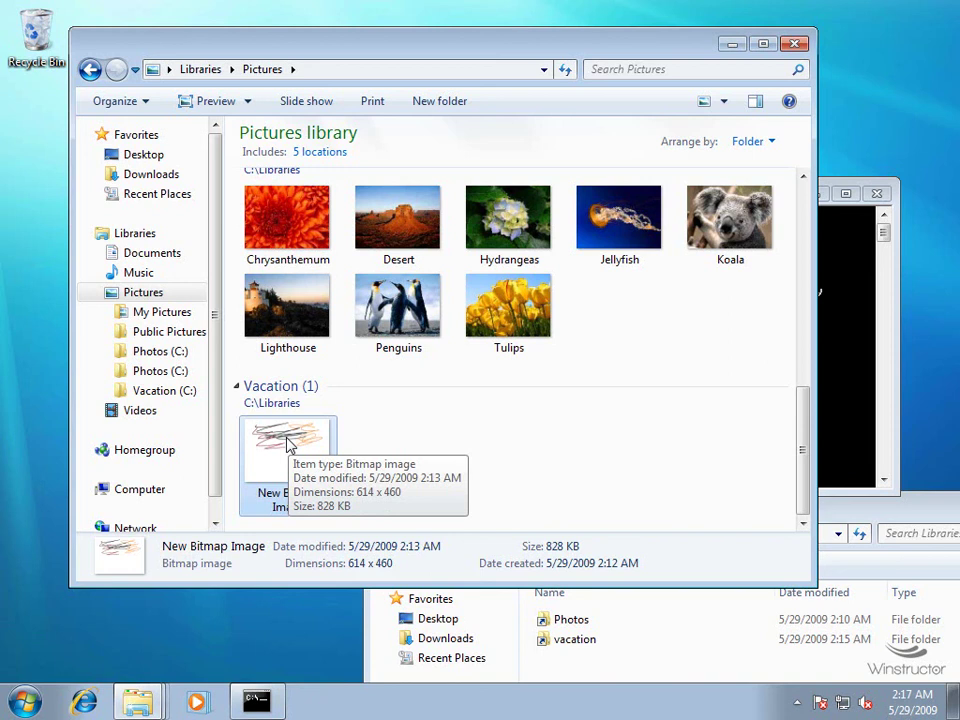
- Browse to the \\dc01\c$ network share and open its Holiday folder
{"action": "left_click", "coordinate": [373, 69]}
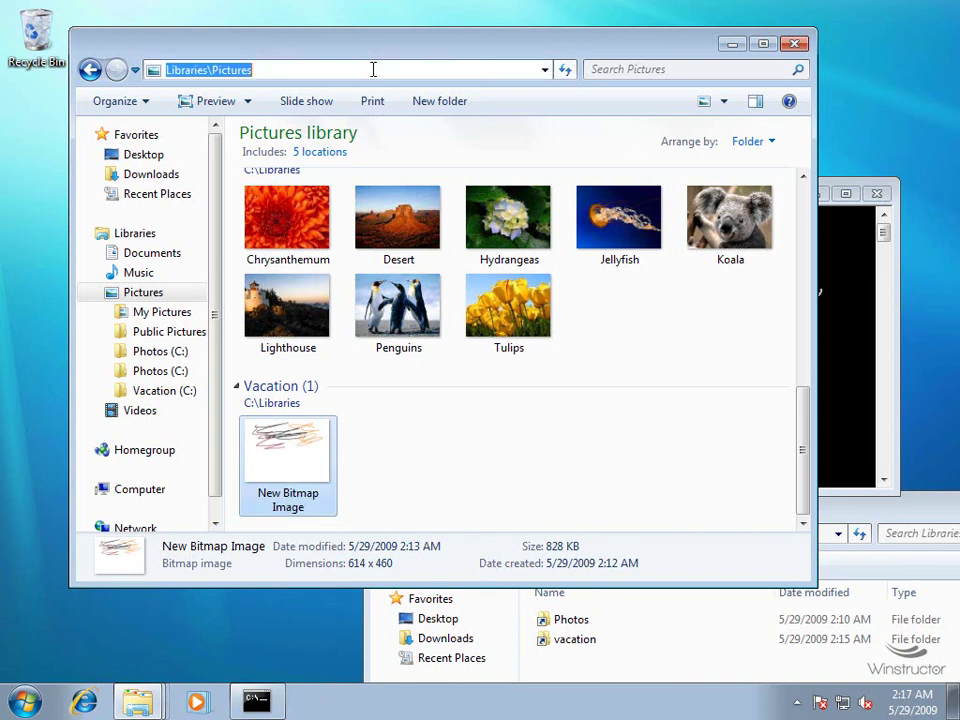
{"action": "type", "text": "\\\\"}
{"action": "key", "text": "Down"}
{"action": "key", "text": "Return"}
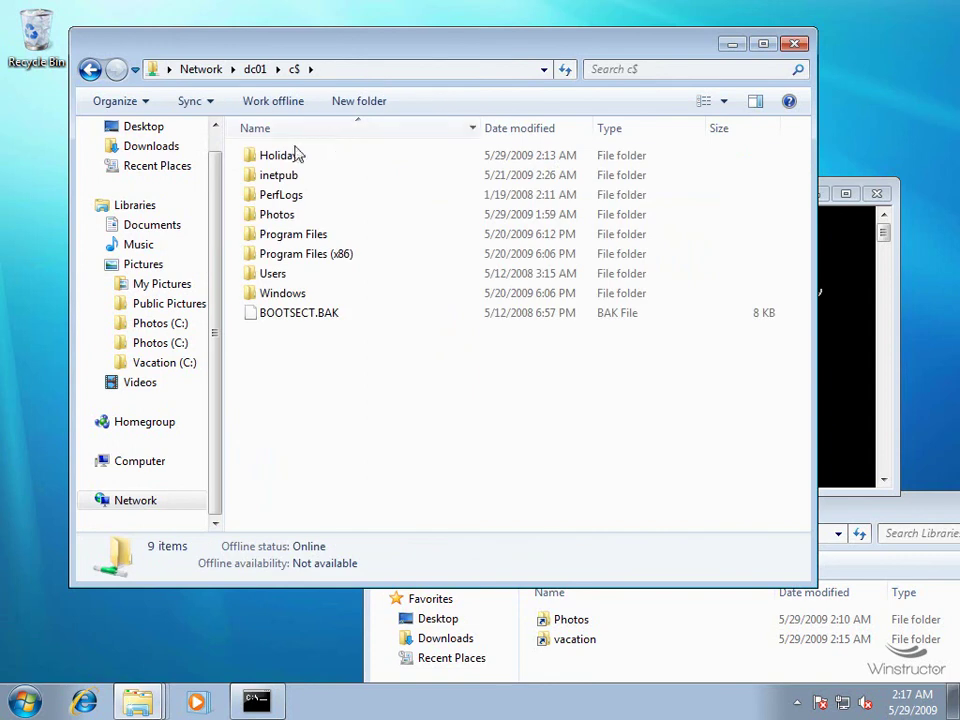
{"action": "double_click", "coordinate": [267, 160]}
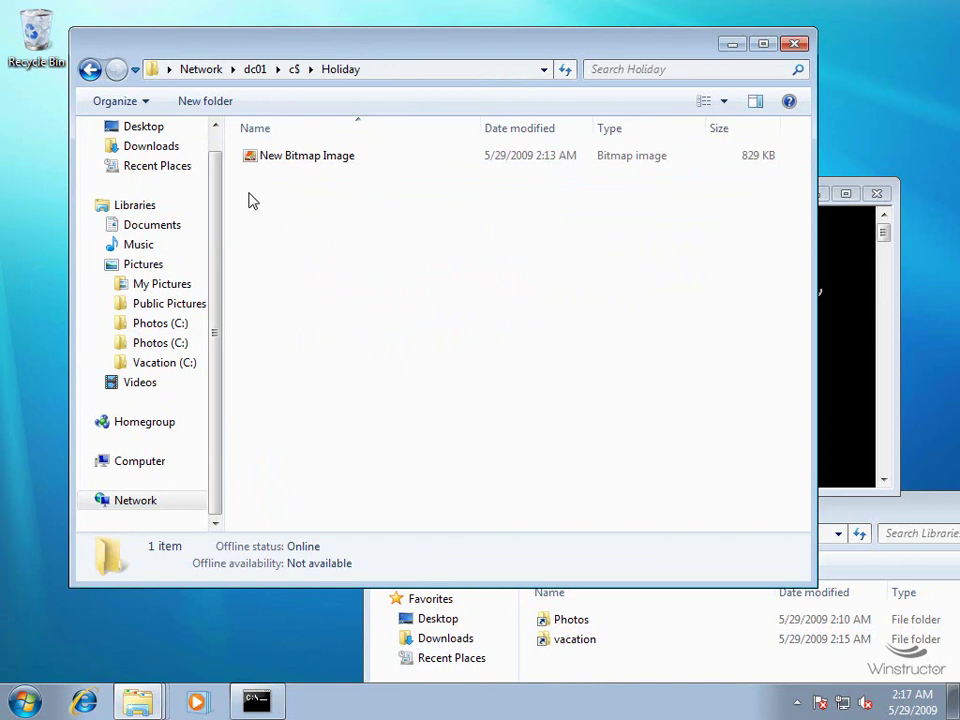
- Add the current Holiday network folder to Favorites, and test the new favorite by opening it from the Desktop location
{"action": "scroll", "coordinate": [214, 146], "scroll_direction": "up", "scroll_amount": 1}
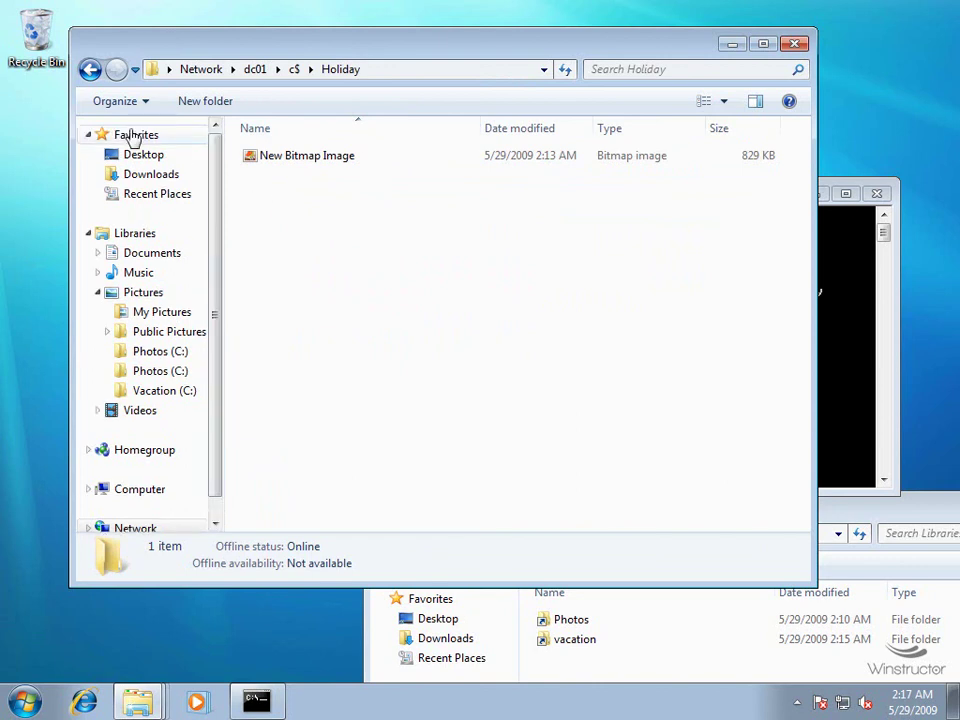
{"action": "right_click", "coordinate": [133, 138]}
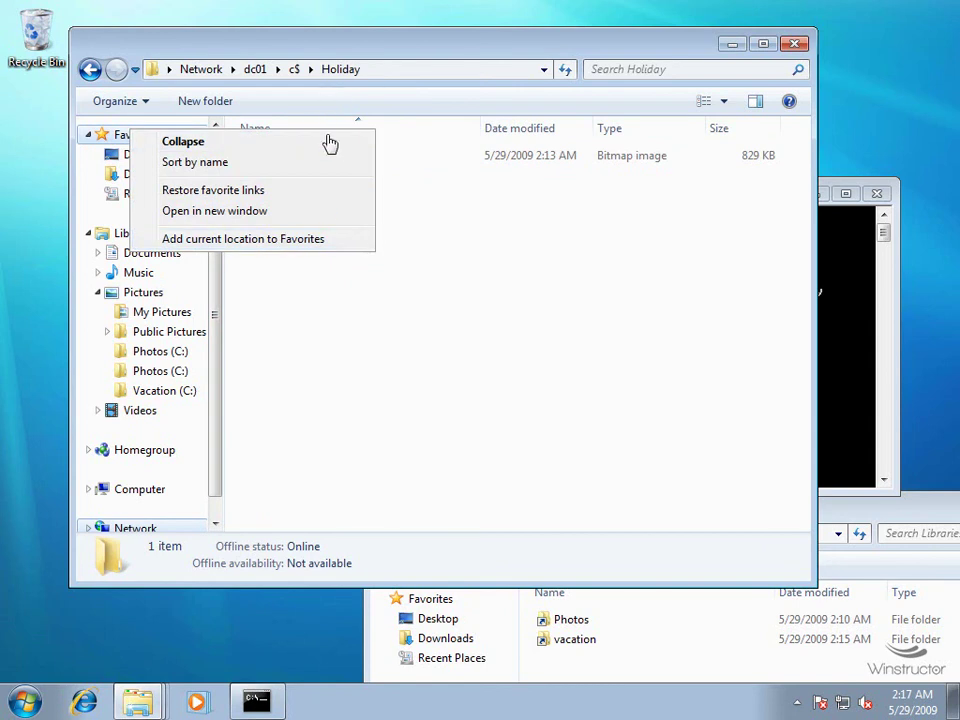
{"action": "left_click", "coordinate": [301, 240]}
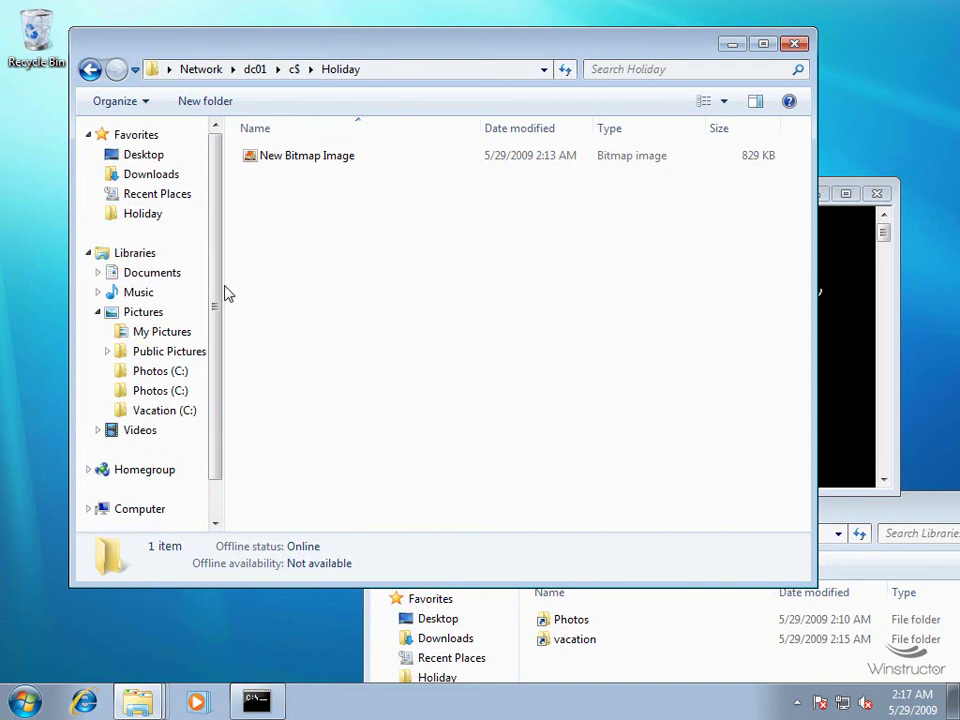
{"action": "left_click", "coordinate": [143, 154]}
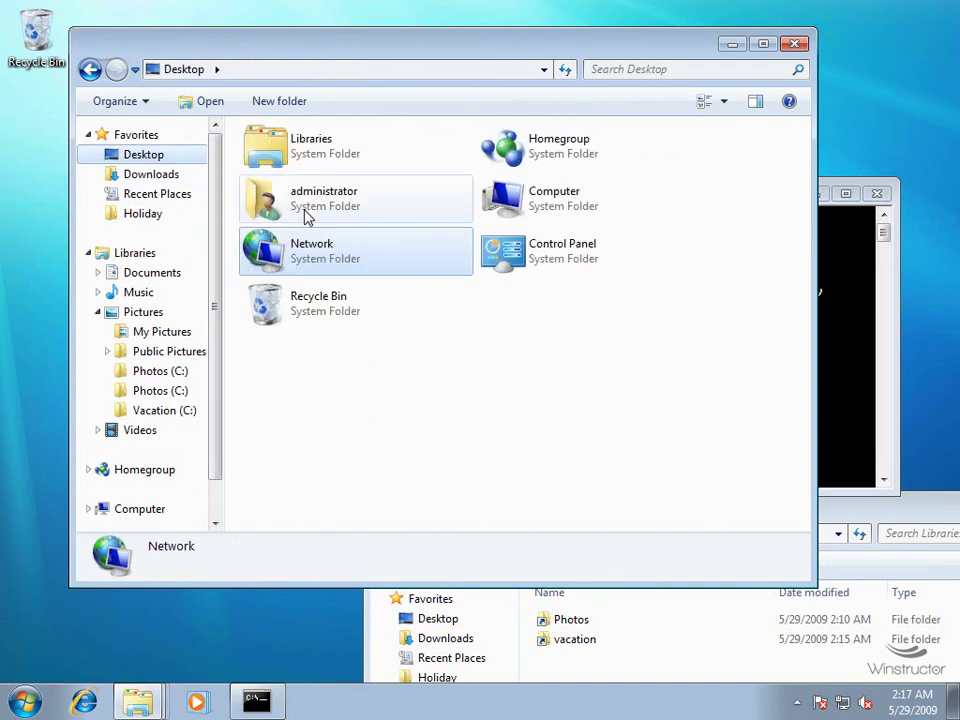
{"action": "left_click", "coordinate": [145, 215]}
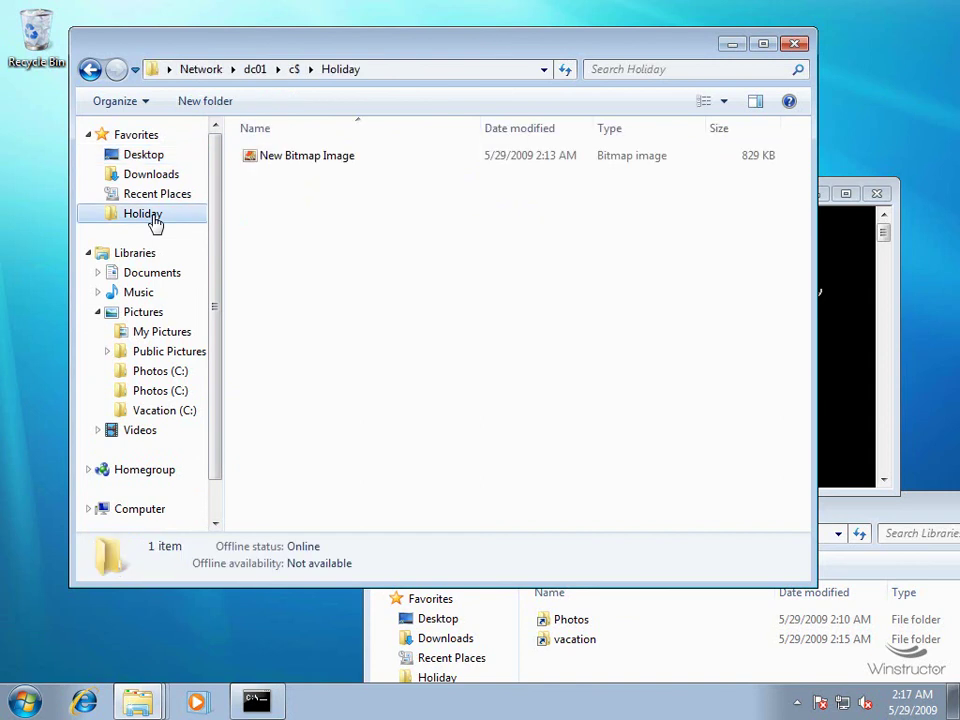